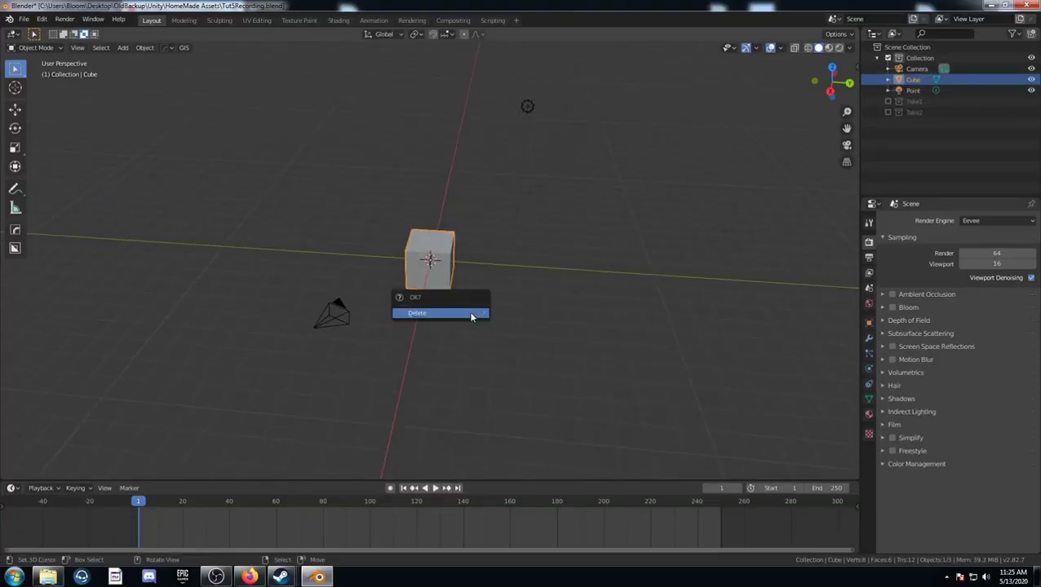
Step: Delete the default cube and the point light from the scene
click(472, 312)
middle_drag(477, 309, 479, 255)
key(x)
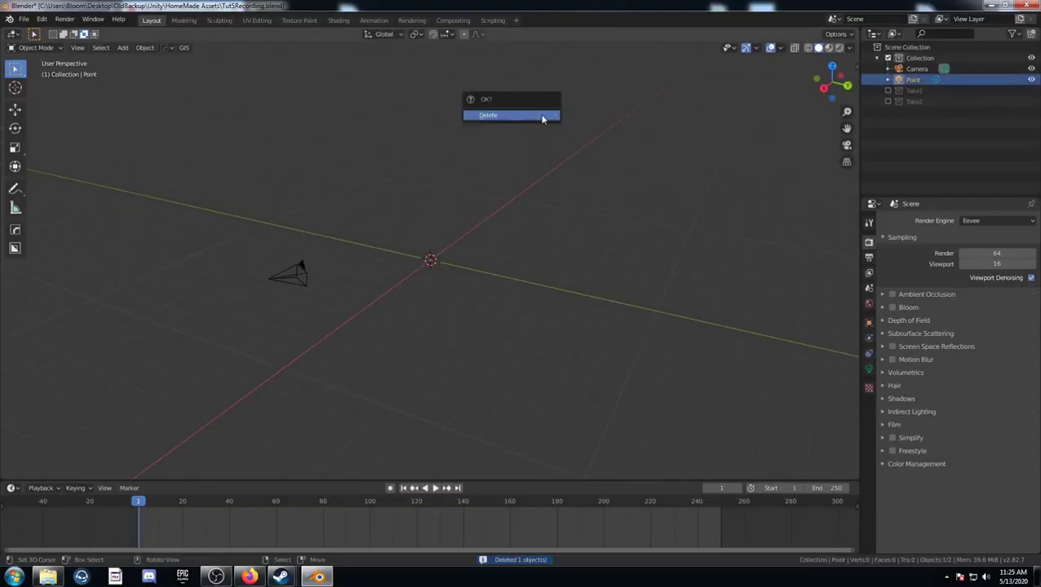
click(543, 116)
Step: Add a mesh plane at the world origin and scale it up by a factor of 10
middle_drag(543, 118, 488, 226)
key(shift+a)
mouse_move(431, 267)
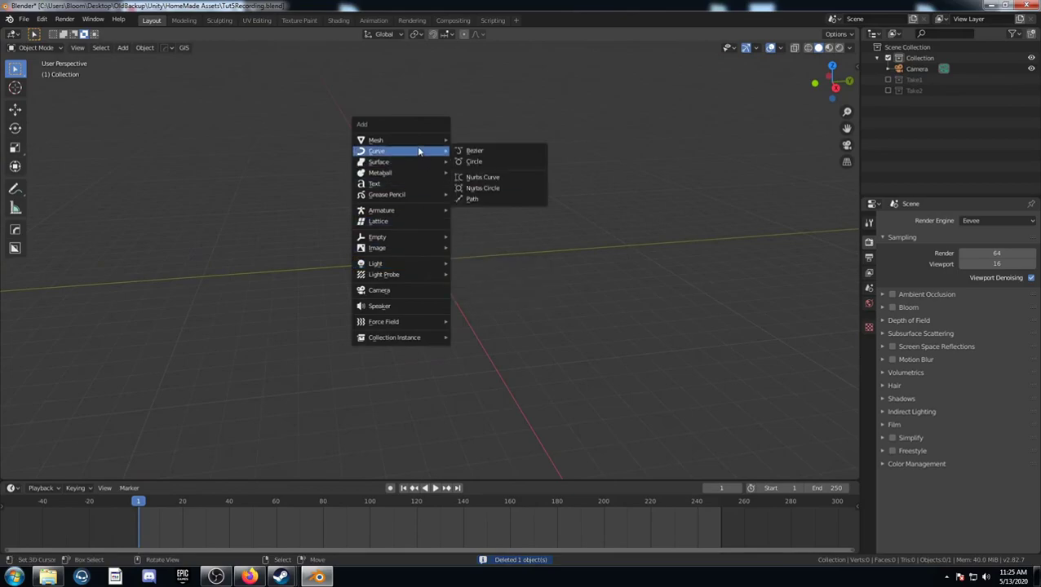
mouse_move(418, 140)
click(473, 141)
middle_drag(471, 184, 503, 289)
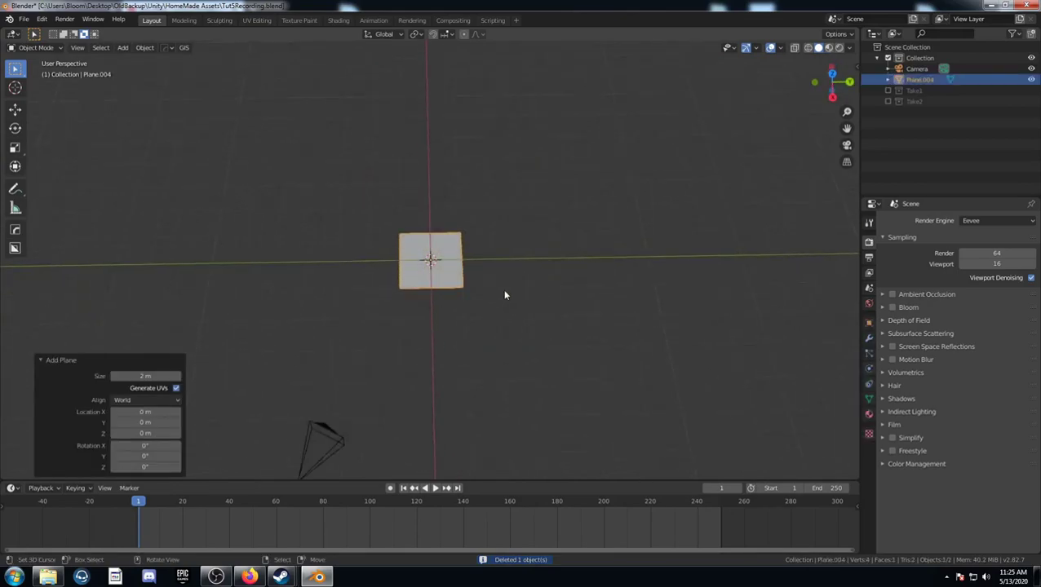
scroll(504, 289, up, 2)
scroll(502, 302, down, 5)
text(s)
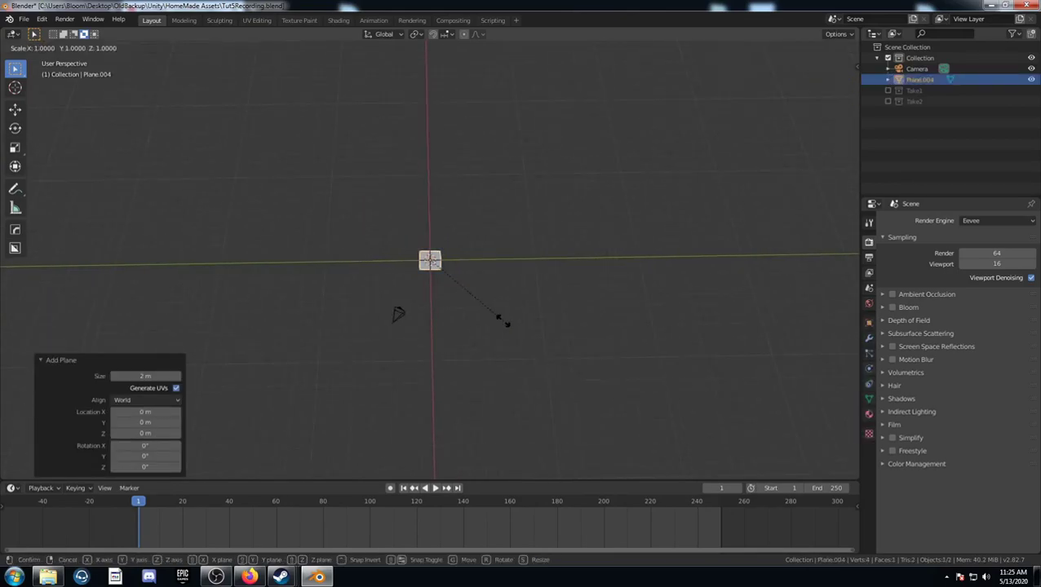
text(10)
key(Return)
middle_drag(495, 337, 412, 330)
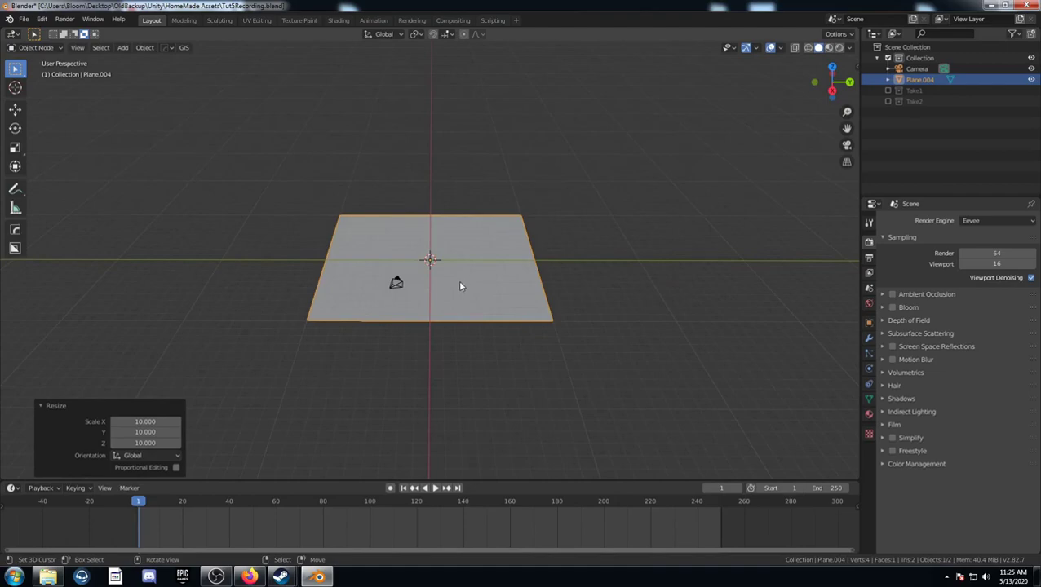
Step: Add a sun light at the centre of the plane
scroll(459, 284, up, 2)
key(shift+a)
mouse_move(459, 282)
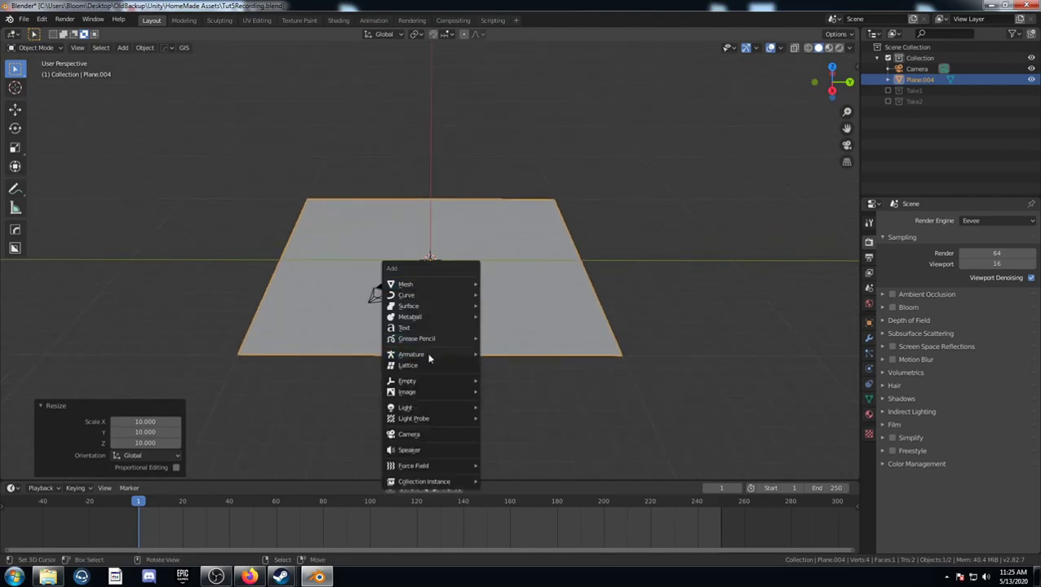
mouse_move(433, 410)
click(503, 419)
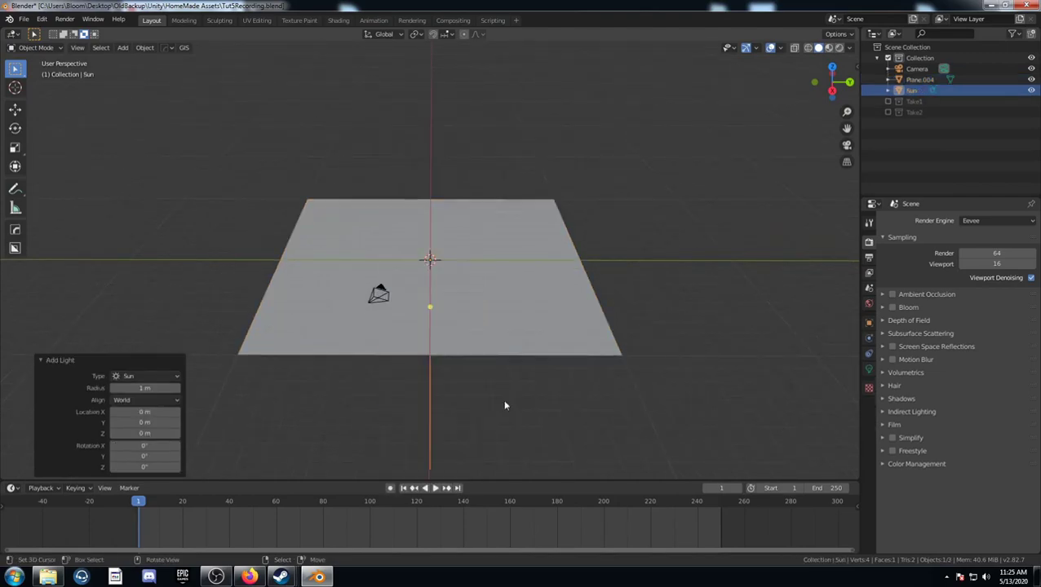
Step: Raise the sun light about 12 m along Z and shift it beside the plane, about 18.4 m along Y
key(g)
key(z)
click(527, 153)
scroll(527, 152, down, 2)
key(g)
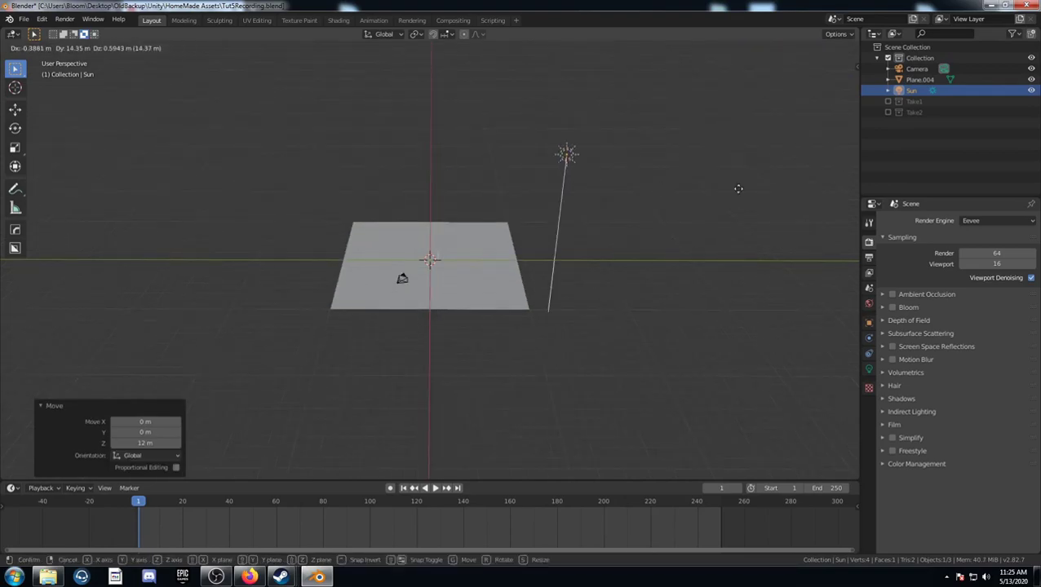
click(718, 183)
Step: Tilt the sun light toward the plane and rotate it about 34.4° around the Z axis
middle_drag(718, 184, 604, 223)
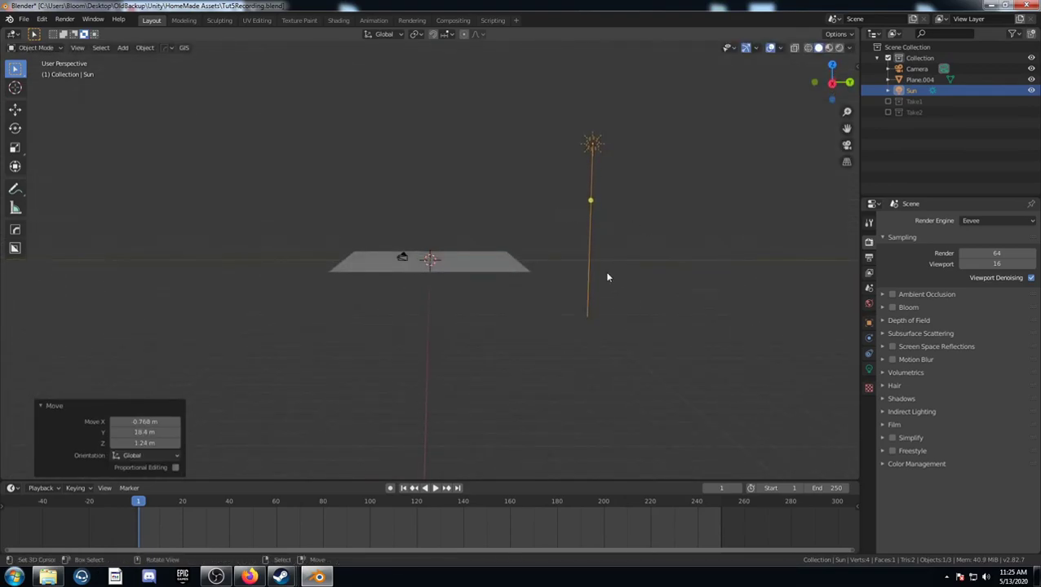
key(r)
click(548, 279)
middle_drag(549, 279, 497, 333)
key(r)
key(z)
click(650, 293)
scroll(552, 286, up, 3)
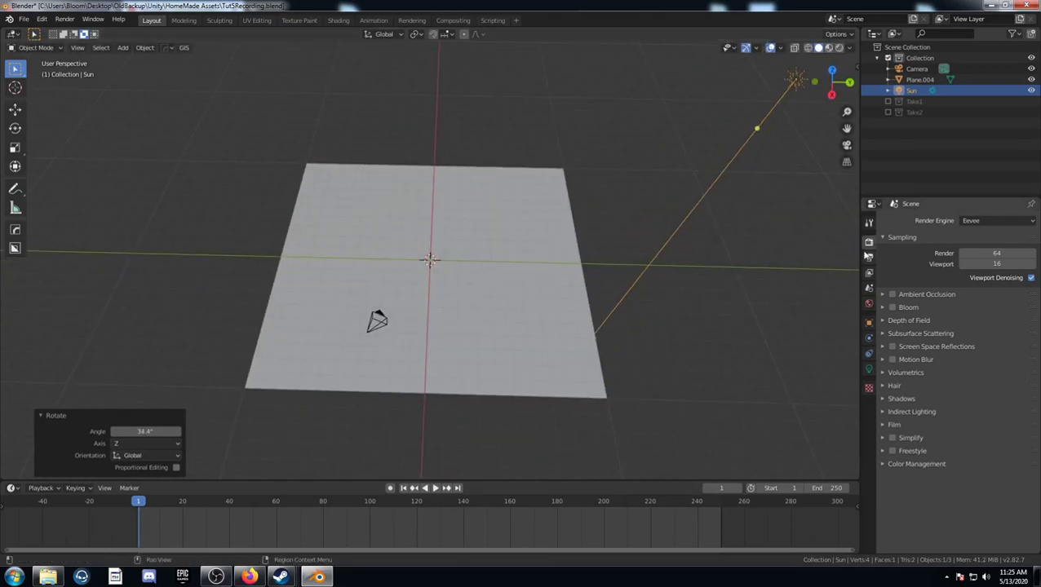
Step: Set the render engine to Cycles with the Experimental feature set
click(994, 217)
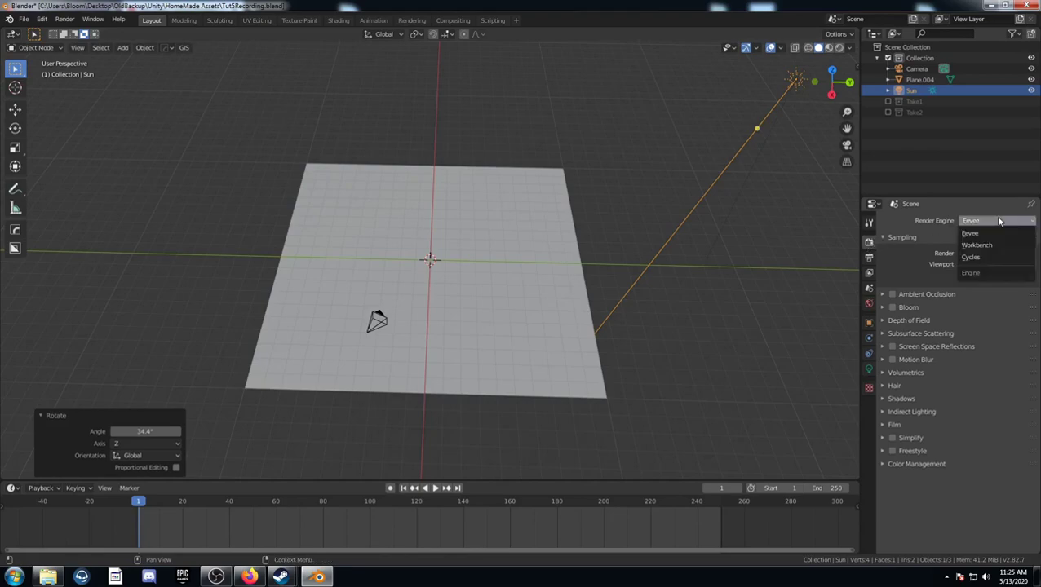
click(987, 258)
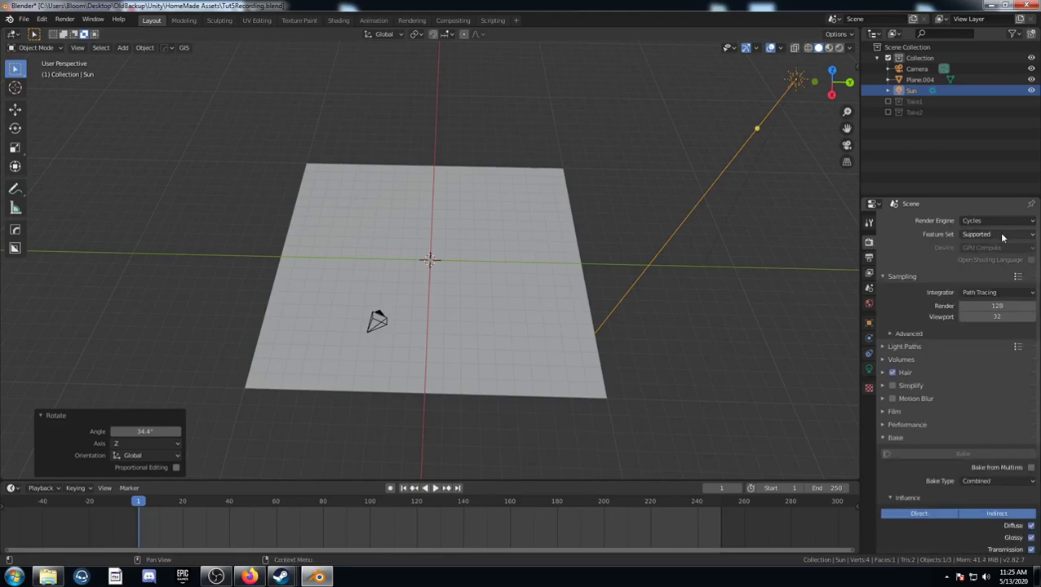
click(1000, 234)
click(998, 261)
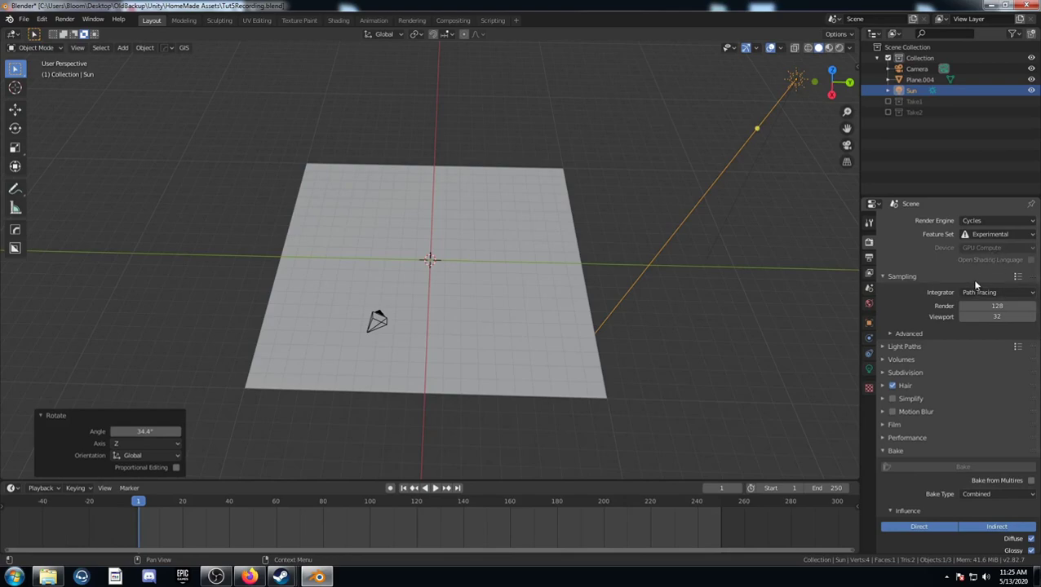
Step: Give the plane a new material and name it Displacement
click(472, 236)
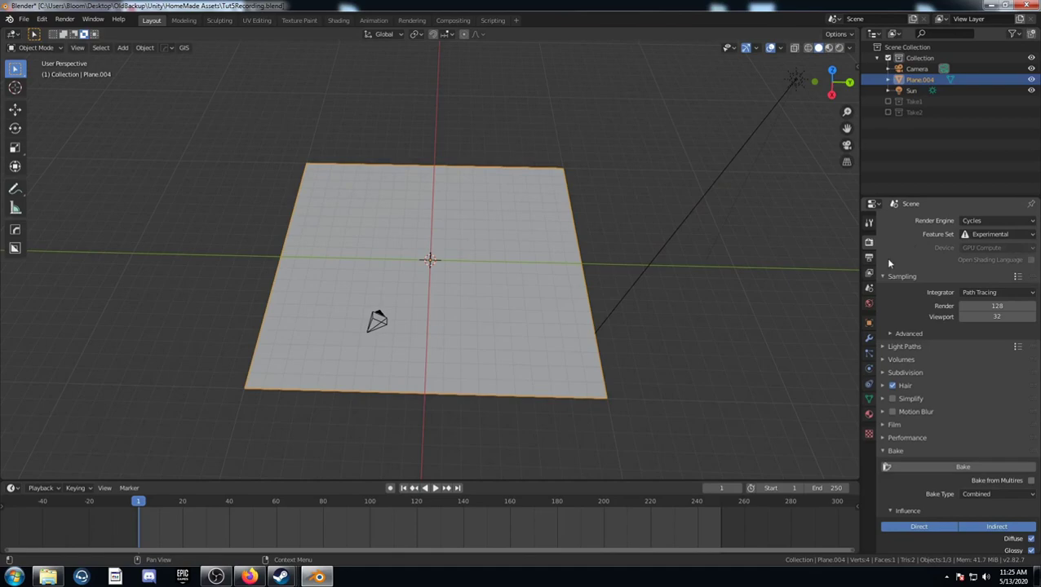
click(869, 416)
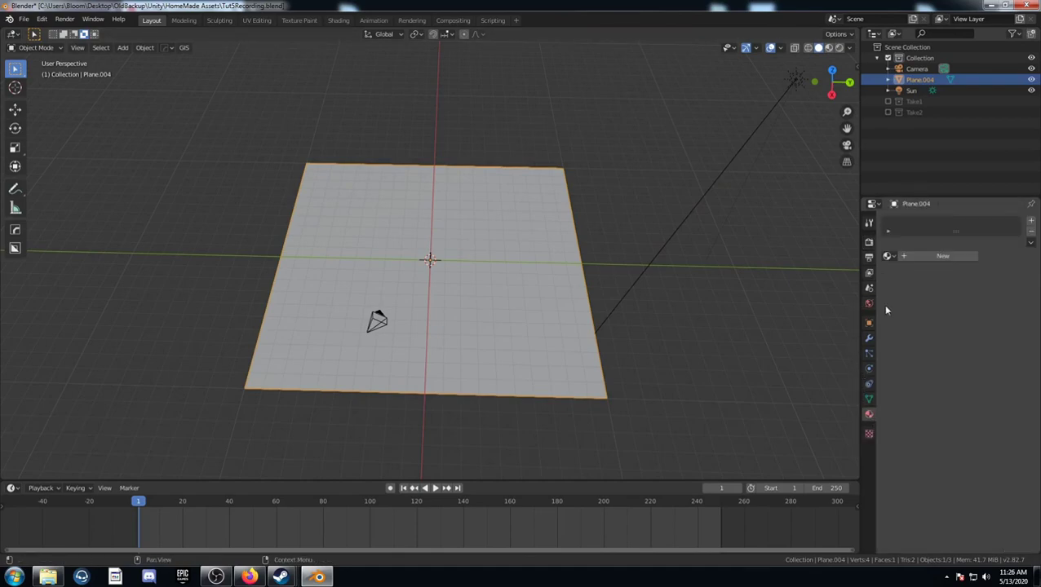
click(926, 258)
text(Displacement)
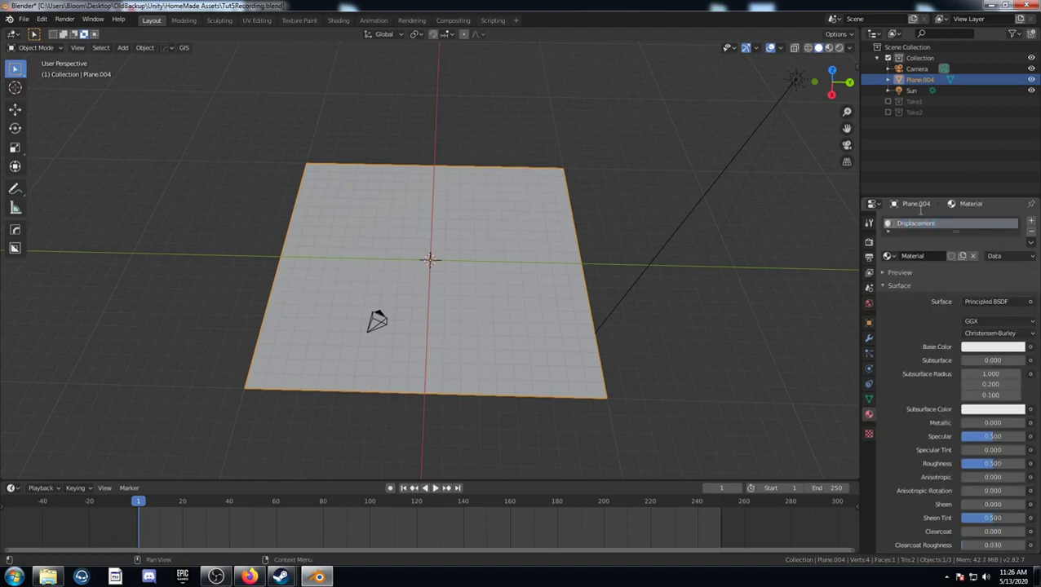
key(Return)
Step: Set the material's surface displacement method to Displacement and Bump
scroll(930, 343, down, 8)
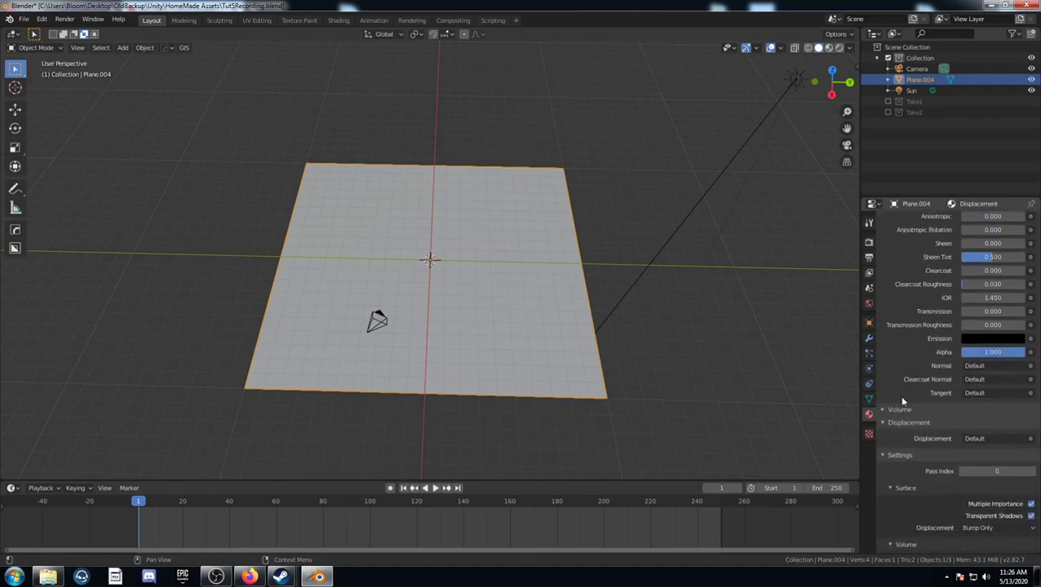
scroll(904, 461, down, 2)
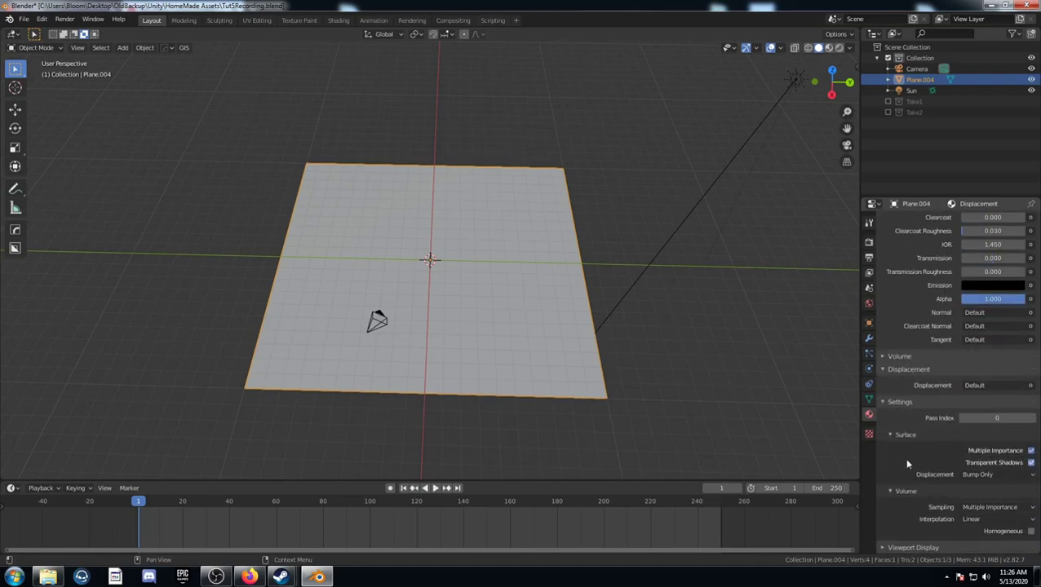
click(995, 474)
click(988, 507)
scroll(400, 323, down, 5)
Step: Split the 3D viewport into two areas and turn one of them into a Shader Editor
middle_drag(400, 323, 417, 347)
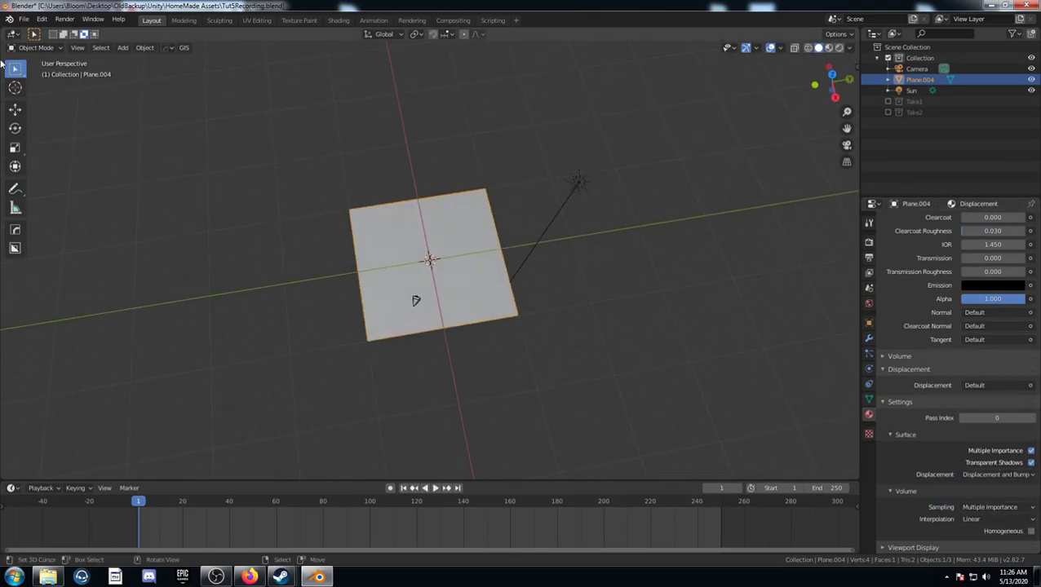
drag(5, 31, 399, 35)
click(11, 34)
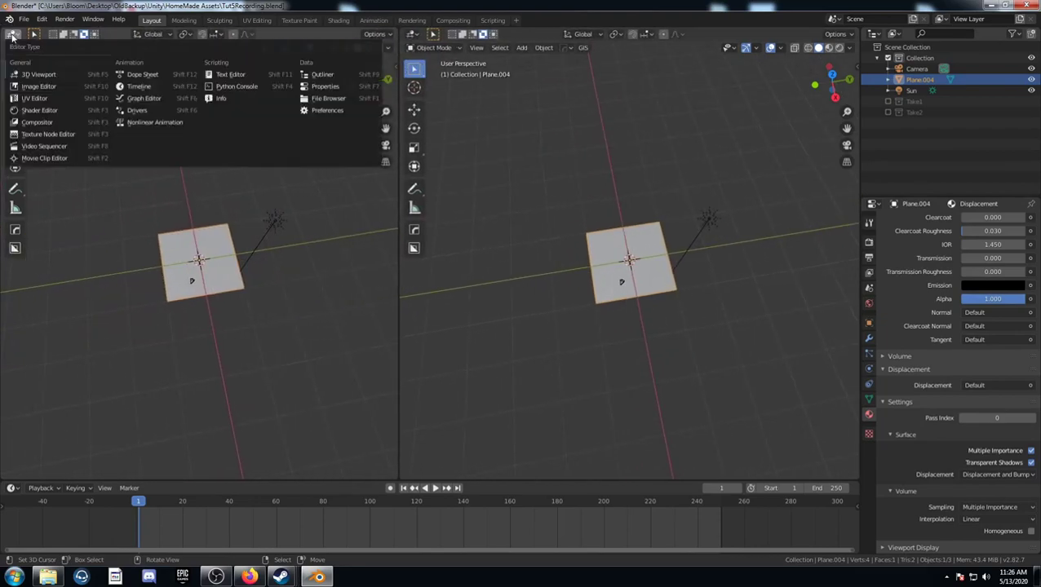
click(47, 109)
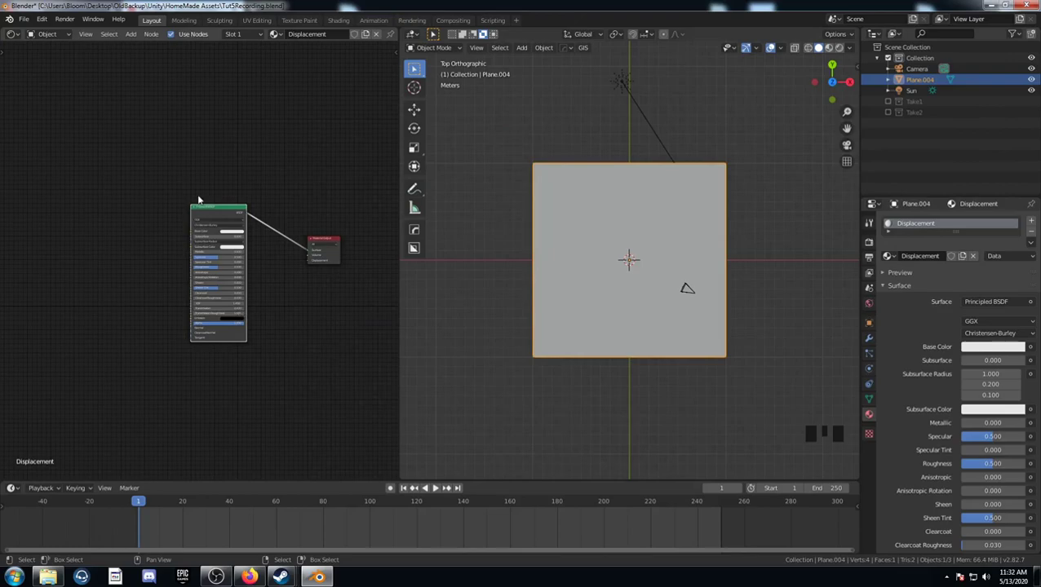
Step: Delete the Principled BSDF node and add a Noise Texture node in its place
click(199, 204)
key(x)
key(shift+a)
click(146, 252)
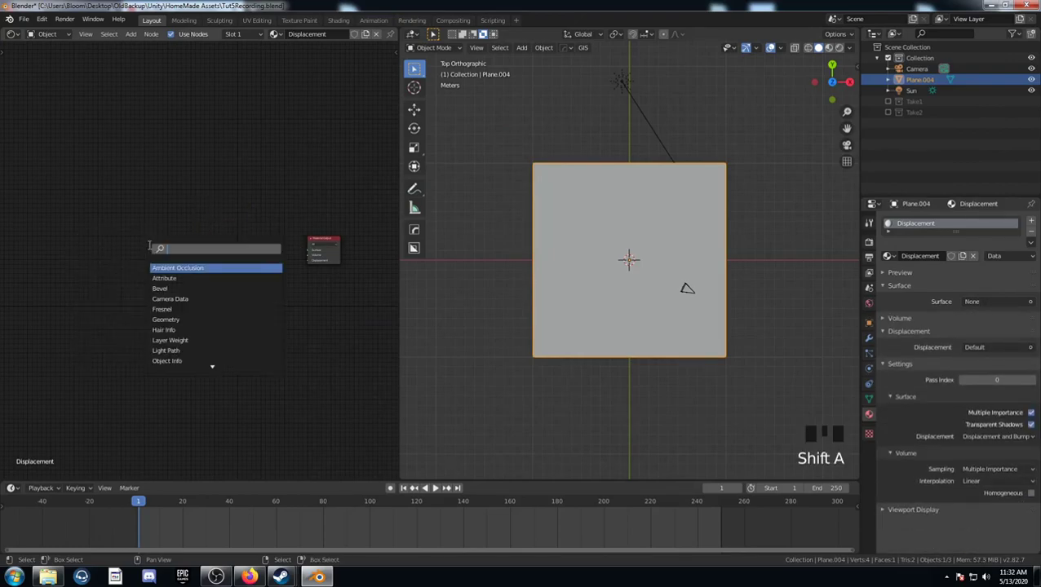
text(image)
key(Return)
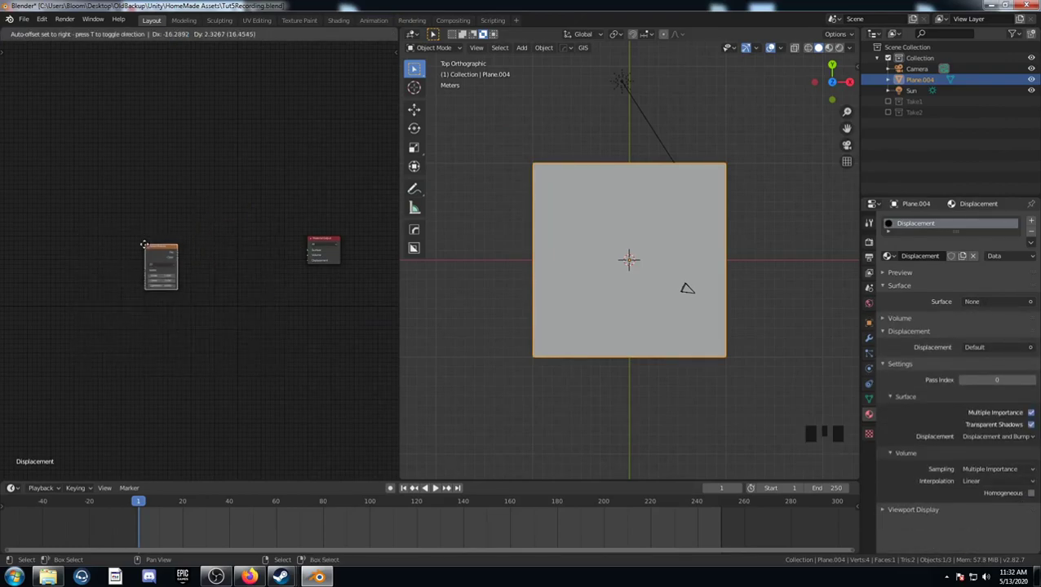
click(155, 220)
Step: Add a Wave Texture node below the Noise Texture node
middle_drag(160, 322, 189, 313)
key(shift+a)
click(170, 309)
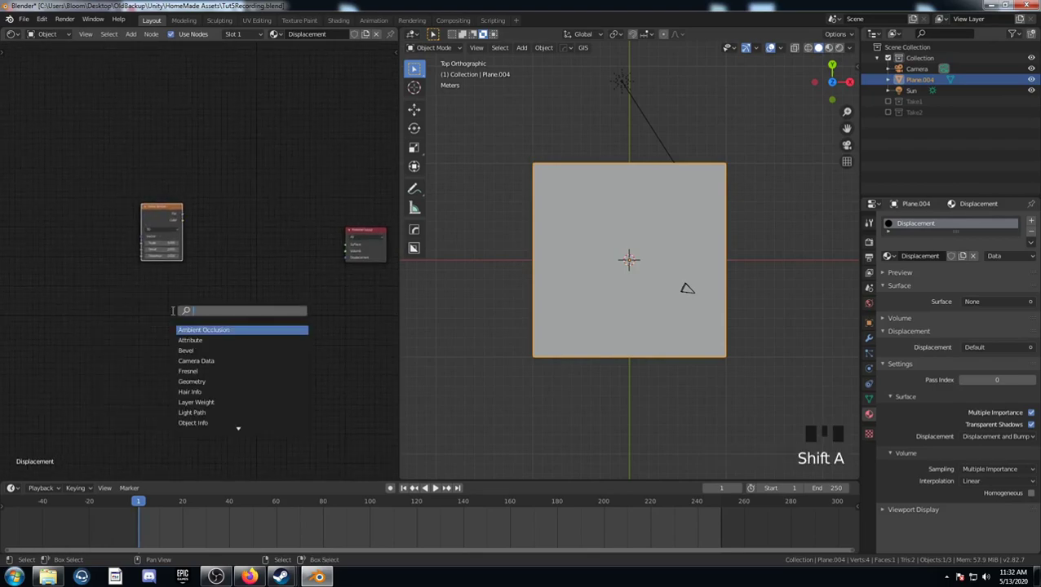
text(wav)
key(Return)
click(145, 312)
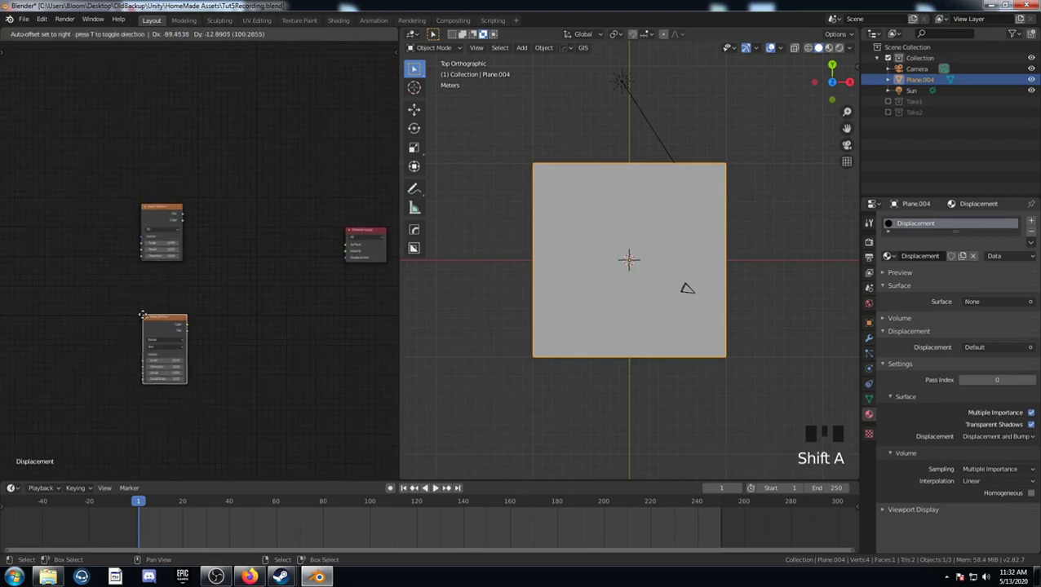
Step: Preview the Noise Texture on the plane in rendered shading and set its Scale to 10
middle_drag(235, 297, 248, 323)
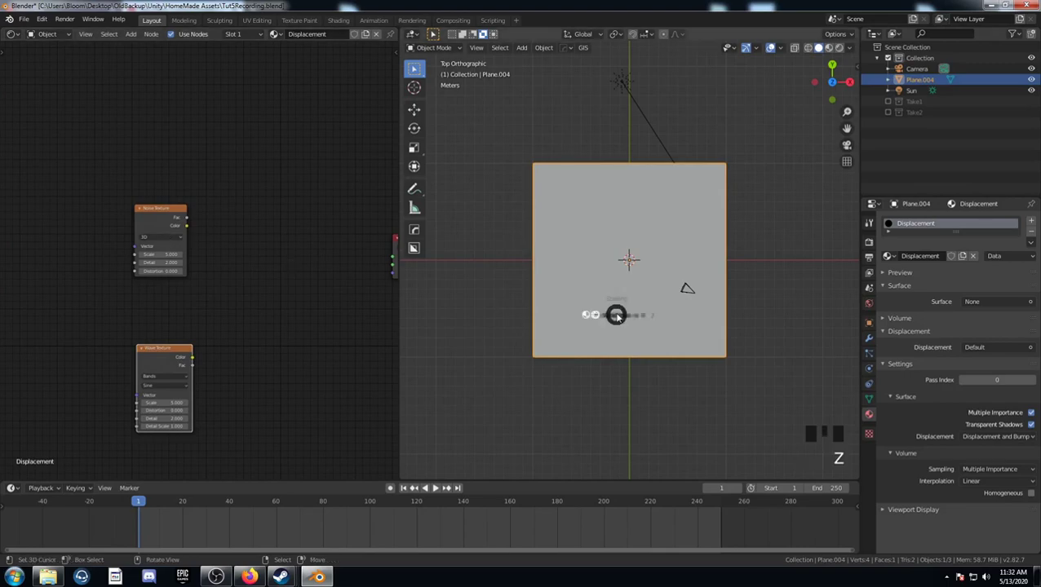
ctrl+shift+click(184, 224)
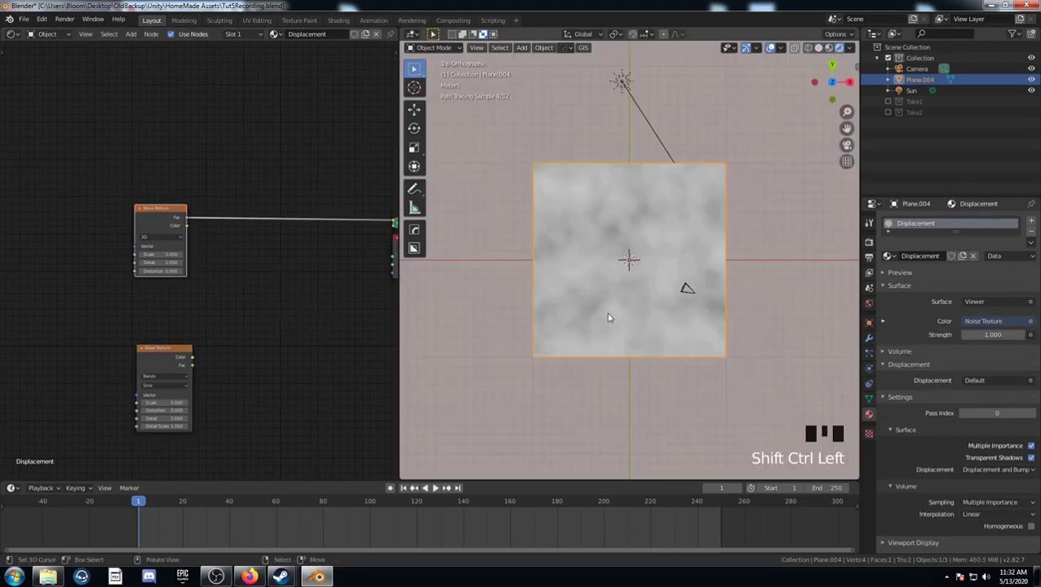
click(140, 255)
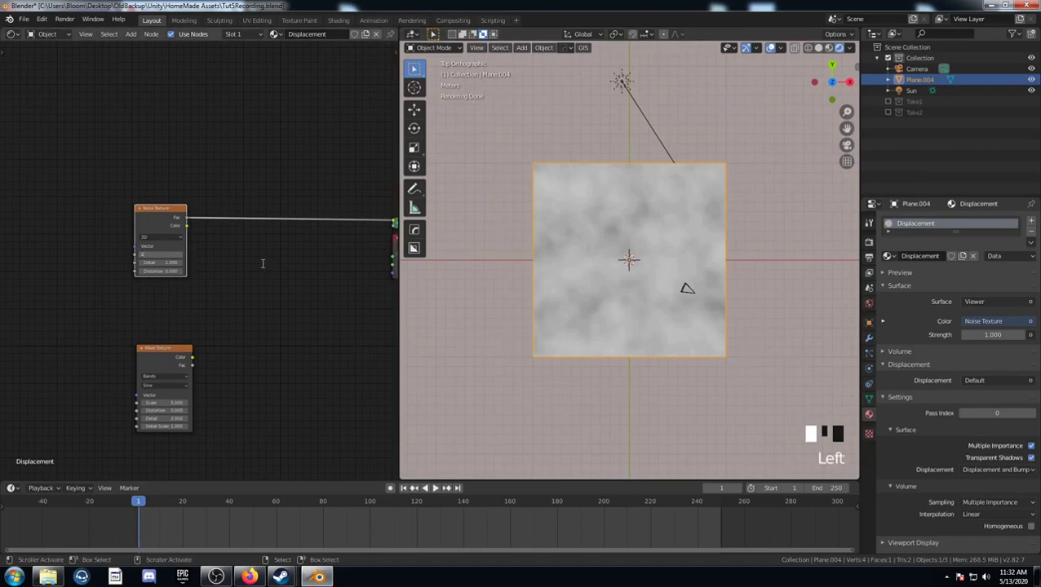
text(13)
key(Return)
Step: Preview the Wave Texture on the plane and set its Scale to 1 and Distortion to 21.4
ctrl+shift+click(168, 355)
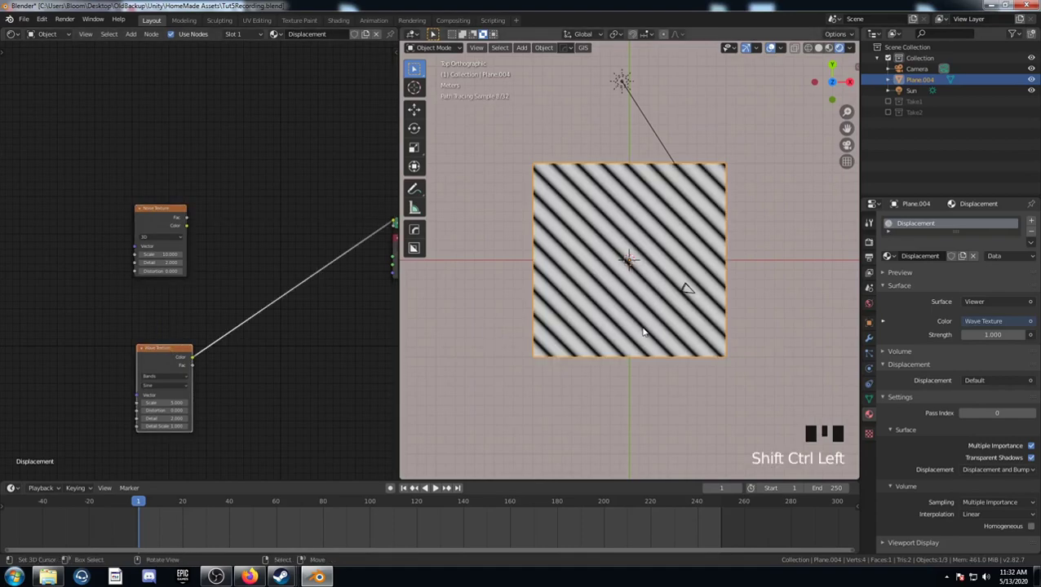
scroll(641, 331, up, 4)
scroll(642, 333, down, 1)
click(168, 402)
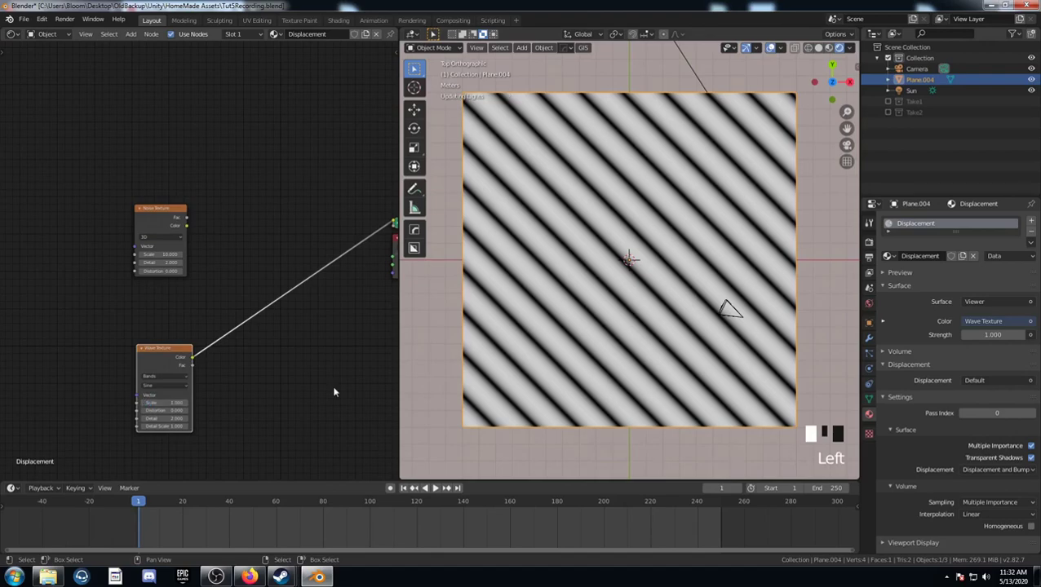
text(1)
key(Return)
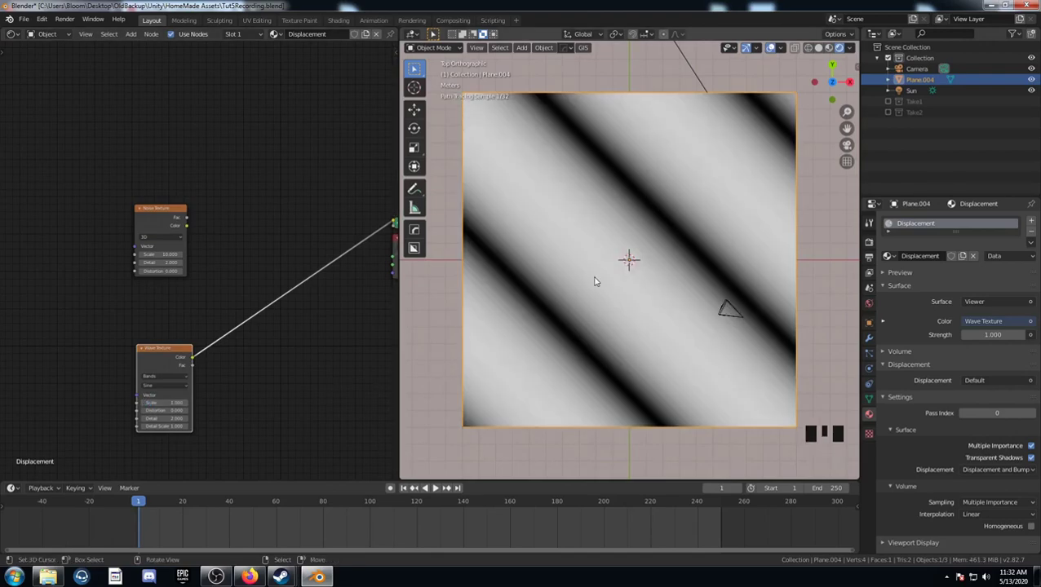
click(165, 410)
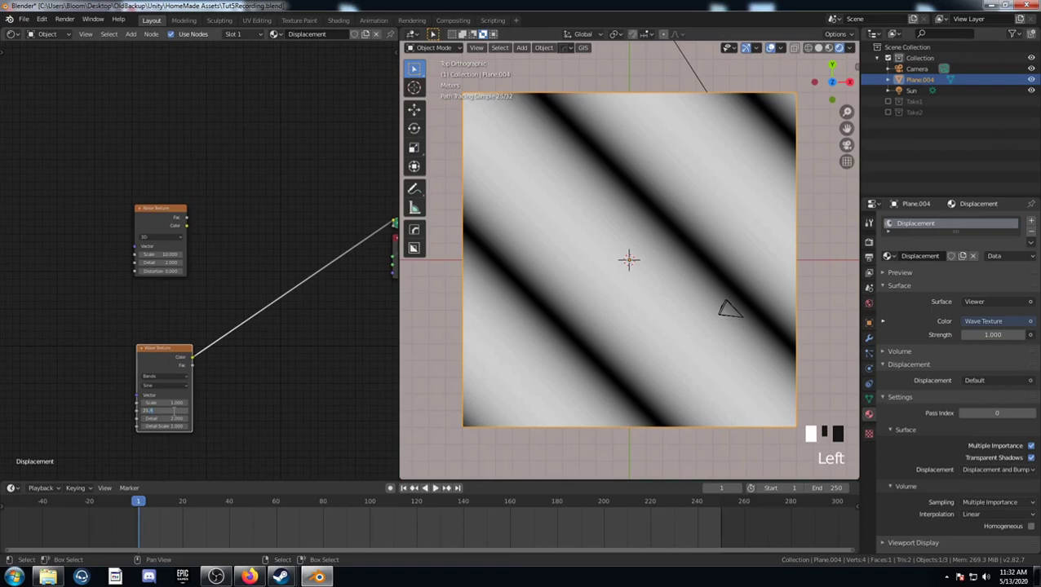
text(21)
key(Return)
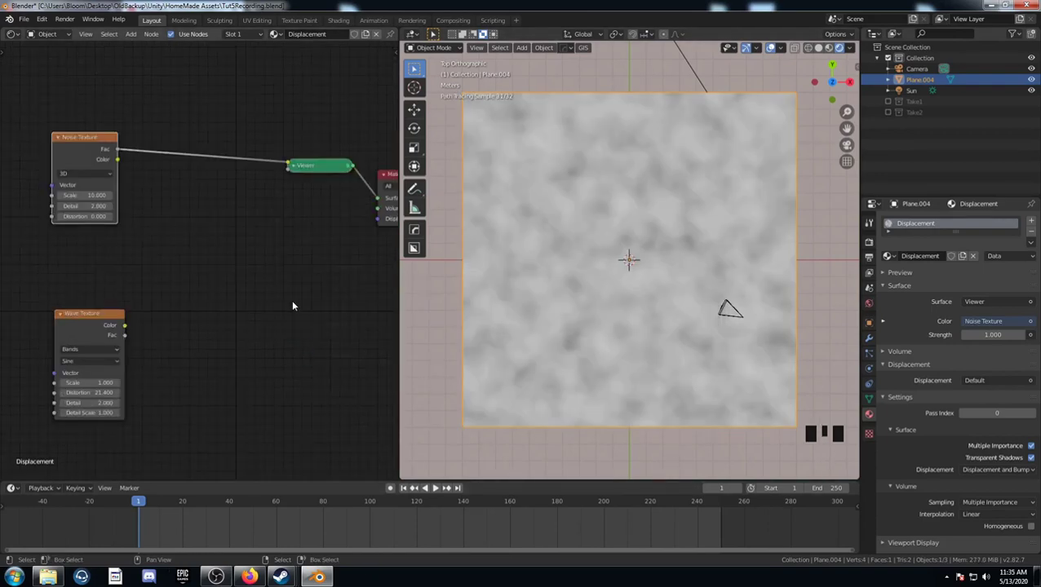
shift+middle_drag(187, 216, 166, 253)
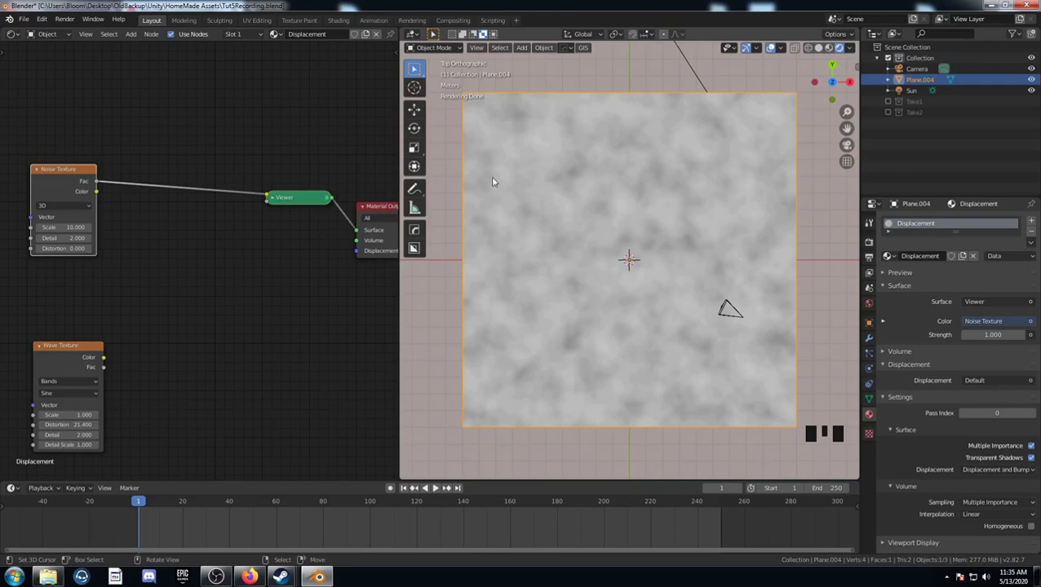
middle_drag(179, 247, 208, 251)
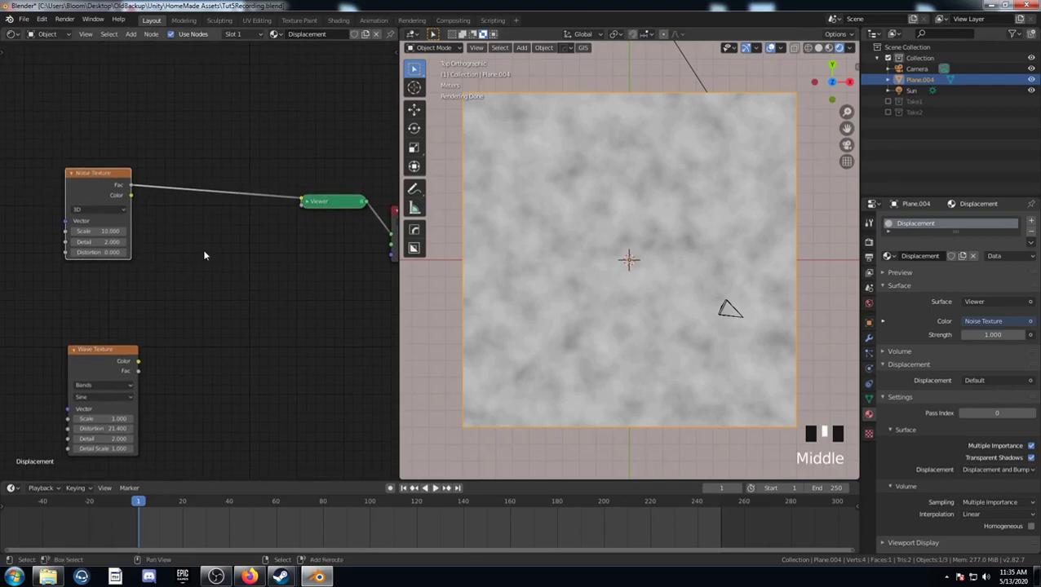
Step: Add a ColorRamp node on the link between the Noise Texture and the Viewer
key(shift+a)
click(204, 253)
text(color)
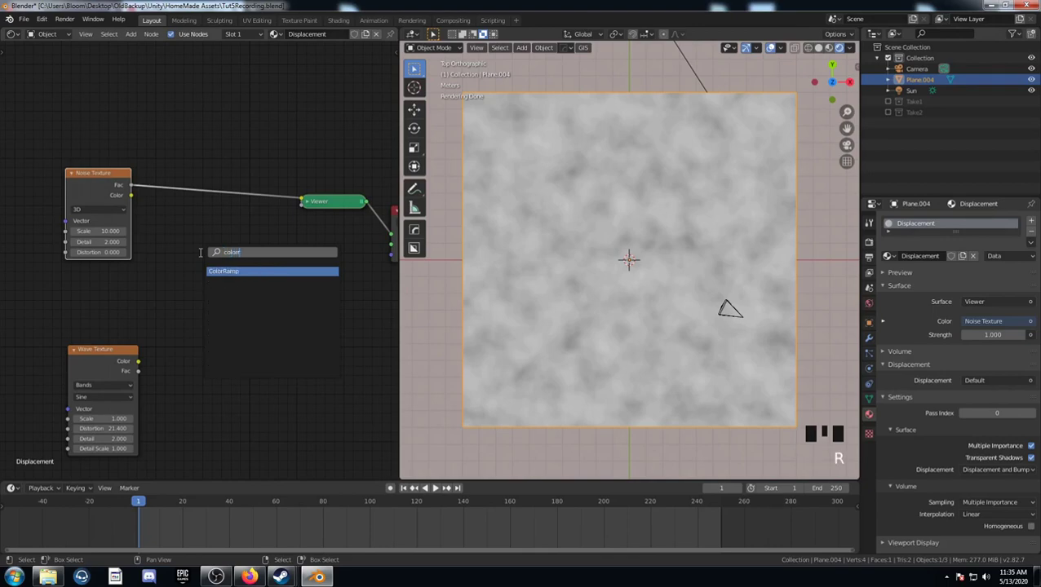
key(Return)
click(181, 219)
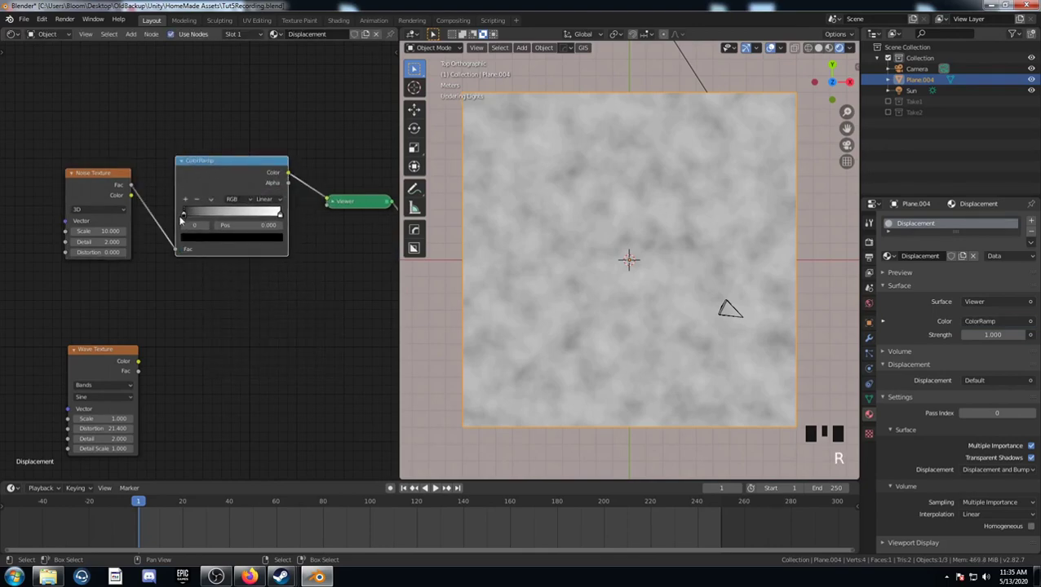
Step: Set the noise ColorRamp's black stop to position 0.441 and its white stop to position 0.891
drag(187, 218, 227, 215)
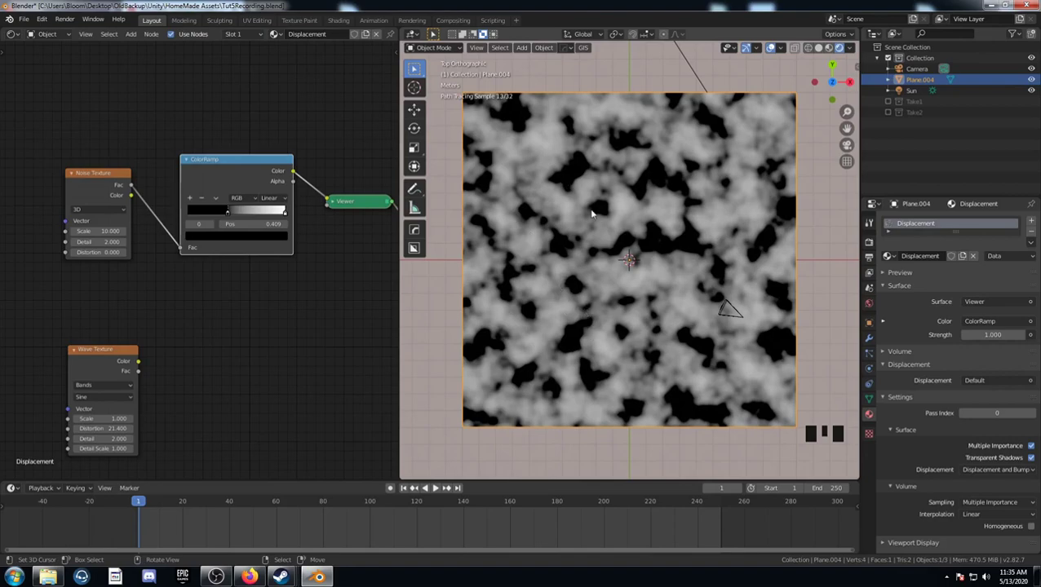
click(264, 222)
text(0.441)
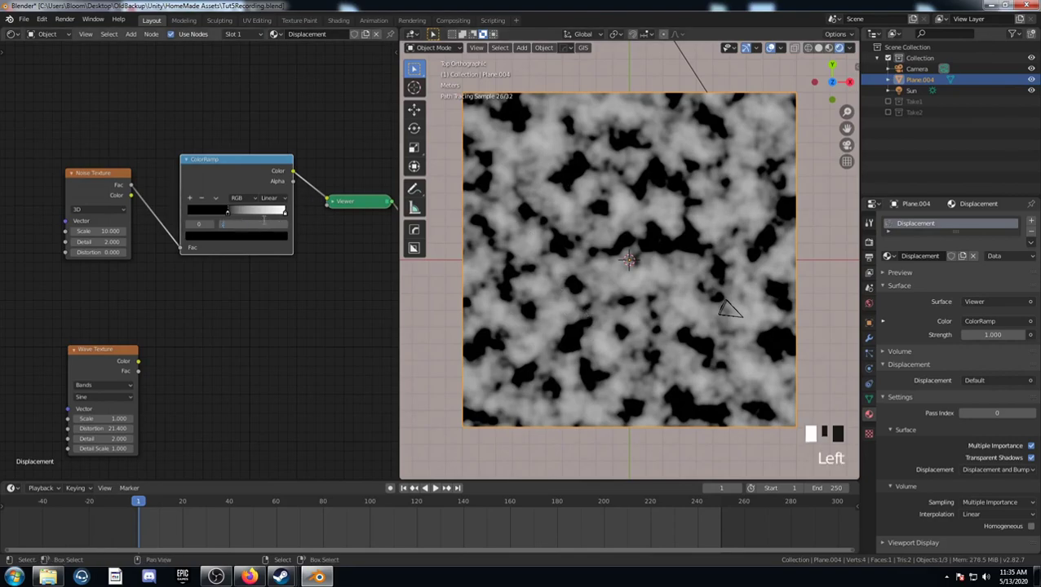
key(Return)
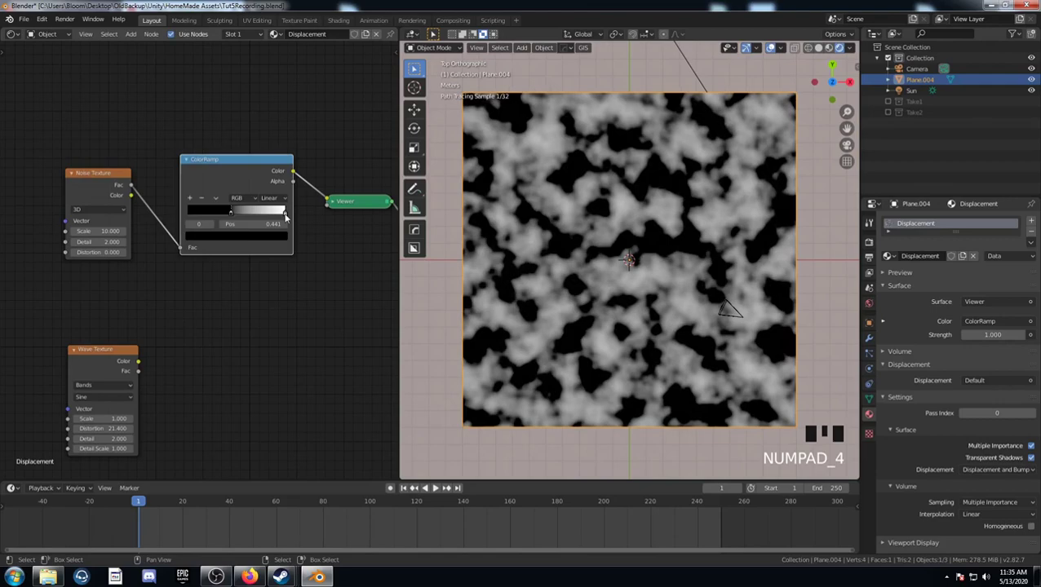
click(284, 211)
click(273, 224)
key(BackSpace)
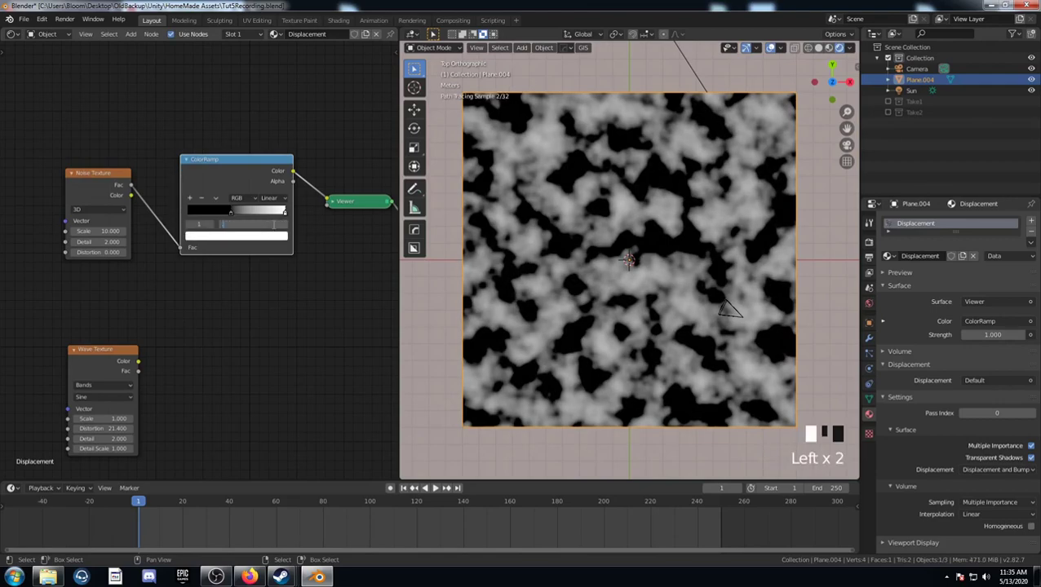
key(Return)
scroll(242, 174, down, 1)
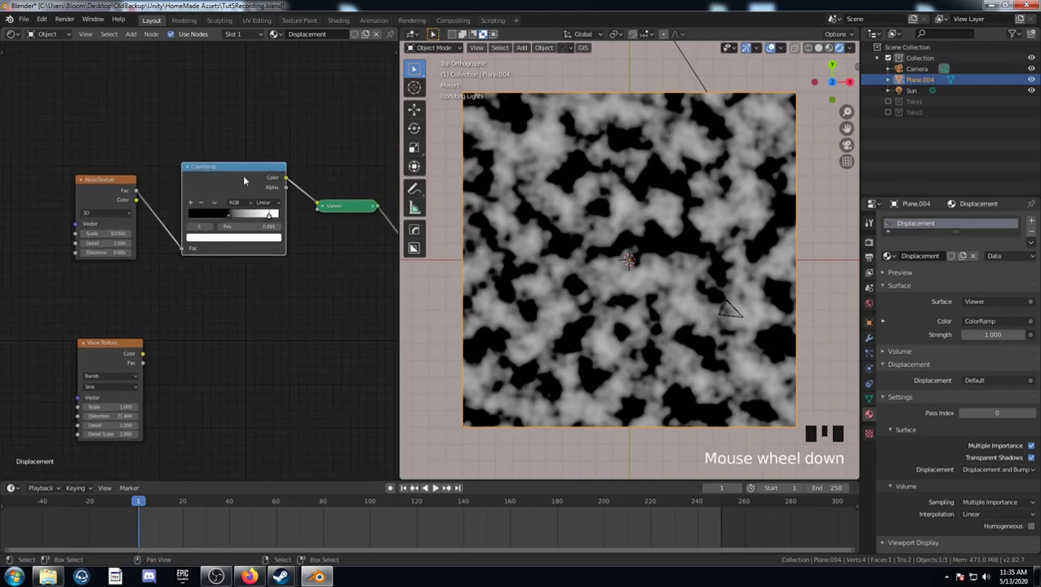
Step: Duplicate the ColorRamp beside the Wave Texture and connect the Wave Texture's Color output to the copy's Fac input
click(240, 169)
key(shift+d)
click(187, 397)
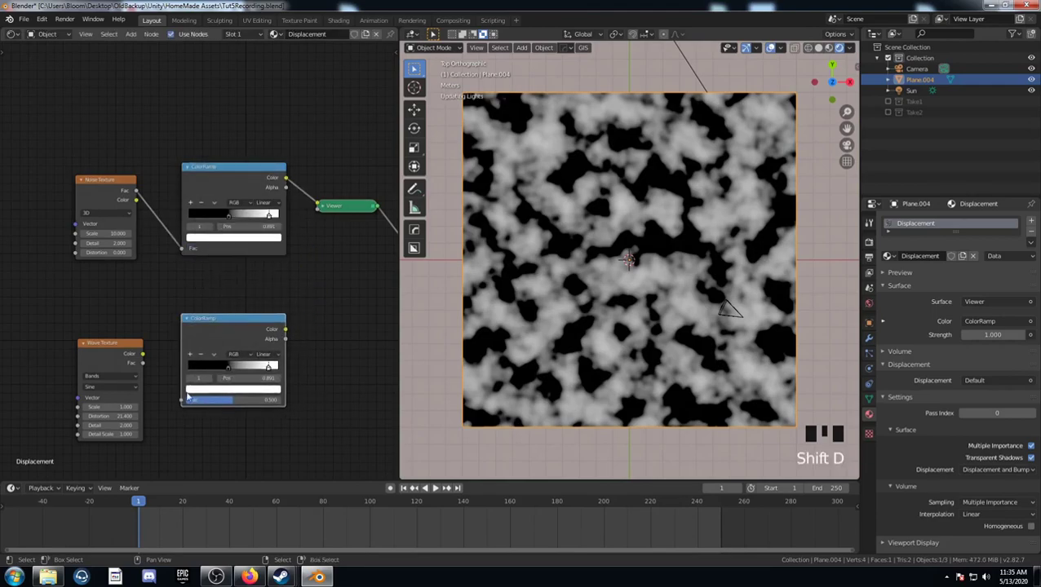
drag(143, 354, 181, 400)
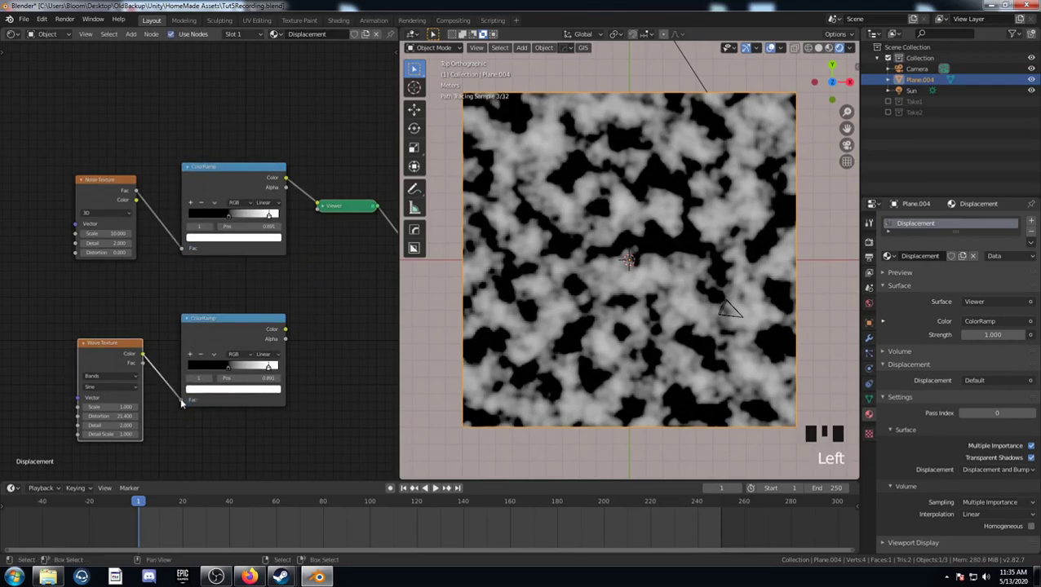
Step: Set the wave ColorRamp's black stop to position 0.223 and preview that node on the plane
click(227, 366)
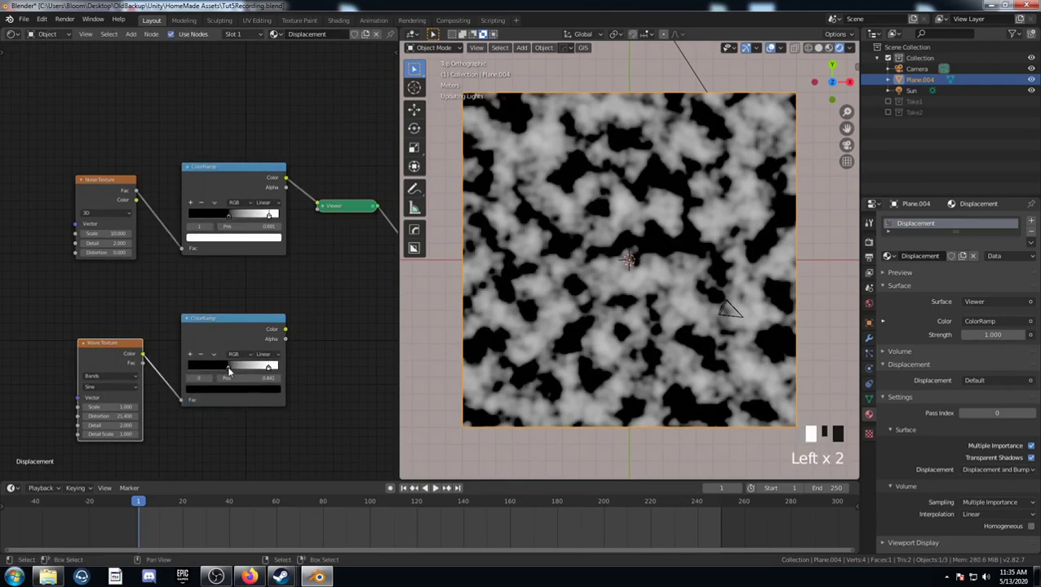
click(245, 378)
text(2)
key(Return)
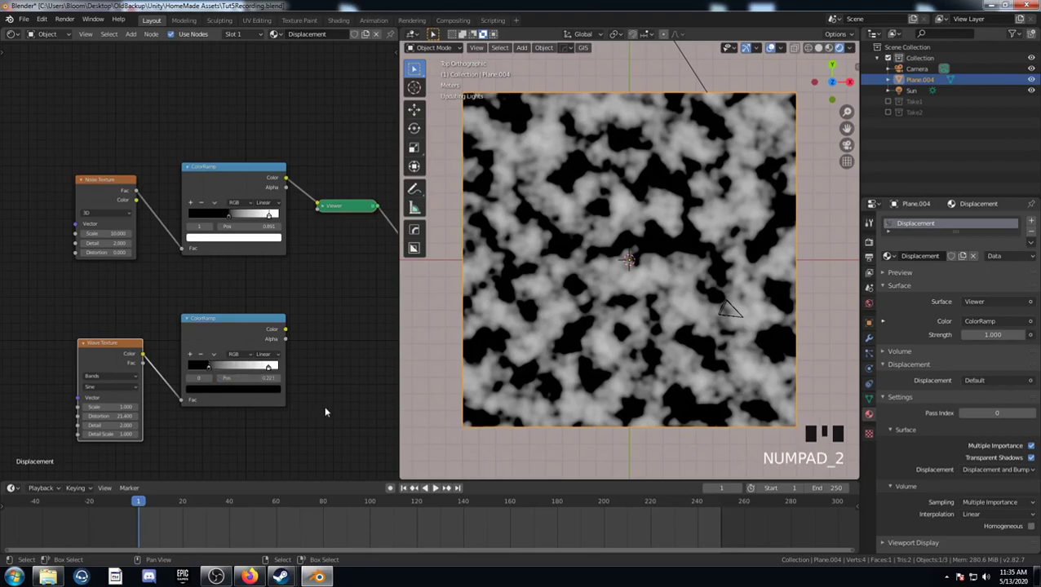
ctrl+shift+click(227, 322)
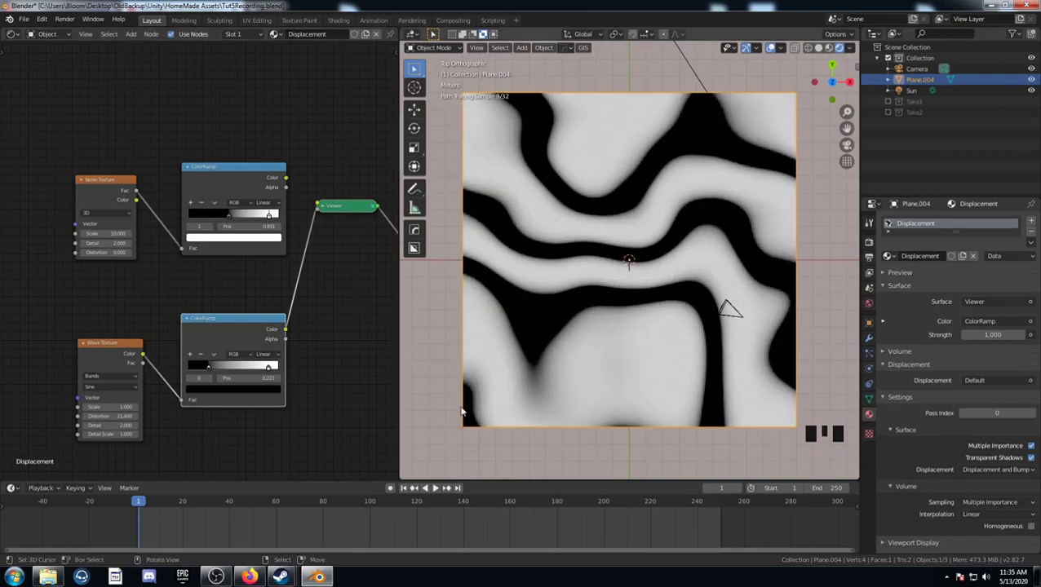
Step: Combine the two ColorRamps in a Mix node, with the noise ramp feeding Fac and the wave ramp feeding Color2
scroll(205, 199, up, 2)
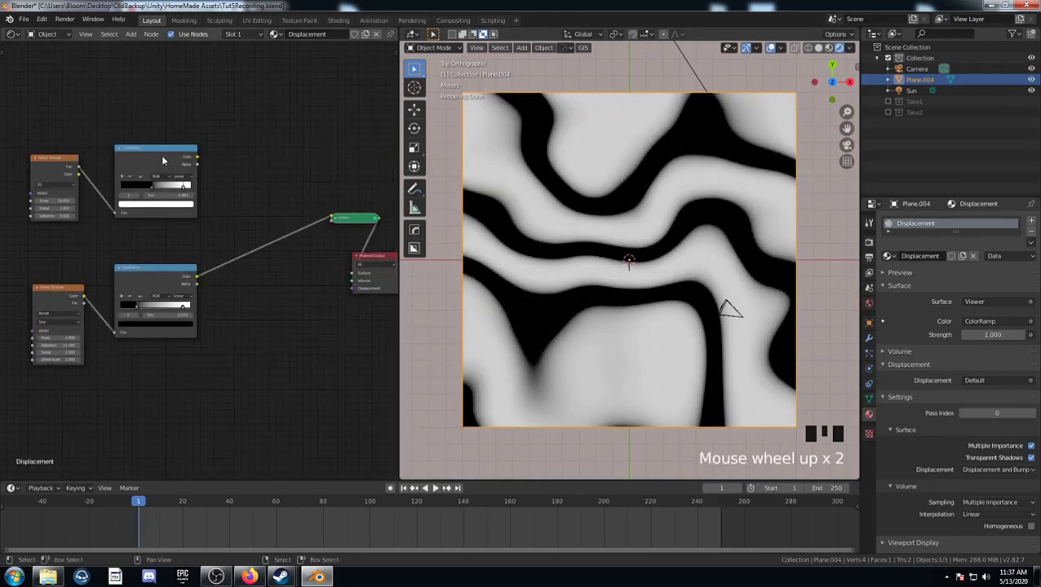
ctrl+shift+right_drag(161, 154, 150, 311)
middle_drag(241, 277, 249, 287)
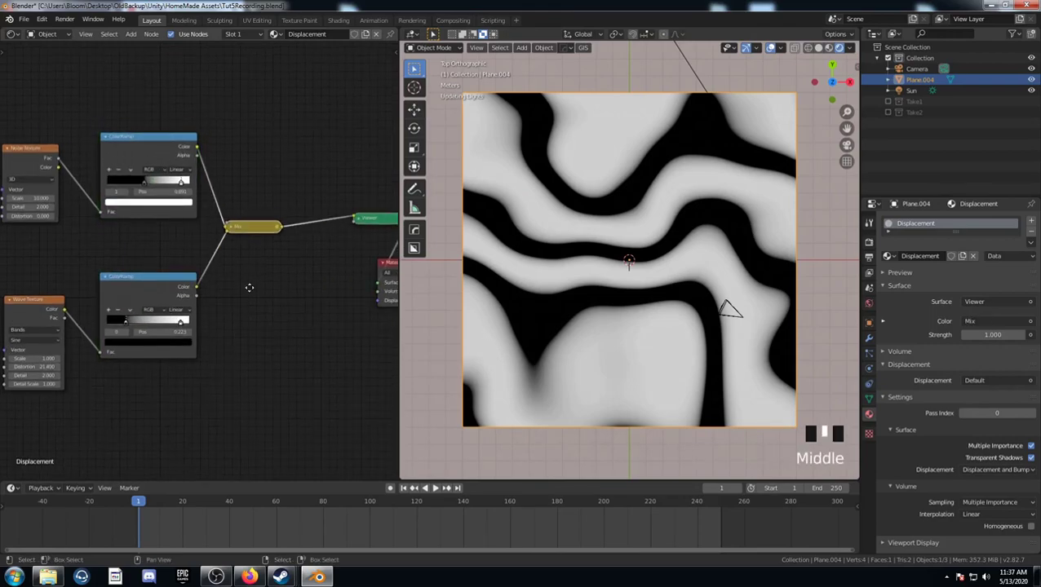
scroll(249, 287, up, 3)
click(238, 231)
drag(245, 297, 259, 279)
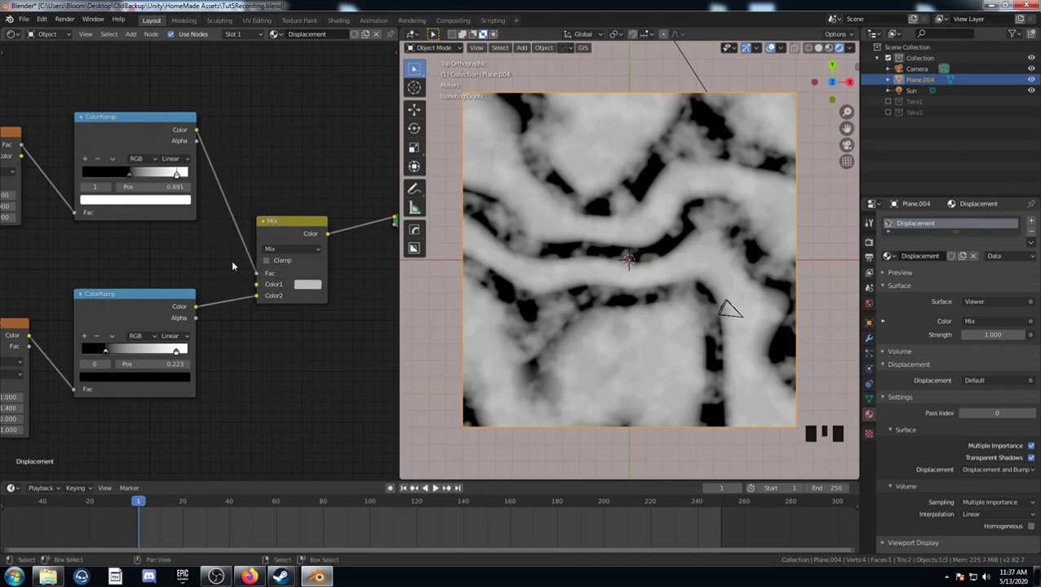
Step: Add a reroute point on the link from the noise ColorRamp to the Mix node's Fac and place it just before the node
shift+right_drag(232, 262, 241, 218)
key(g)
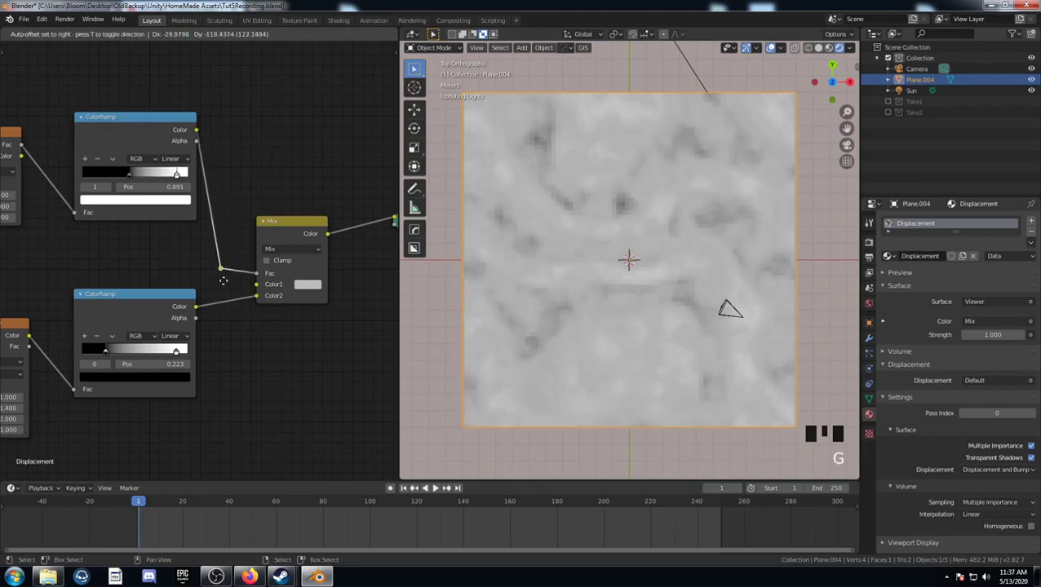
click(229, 261)
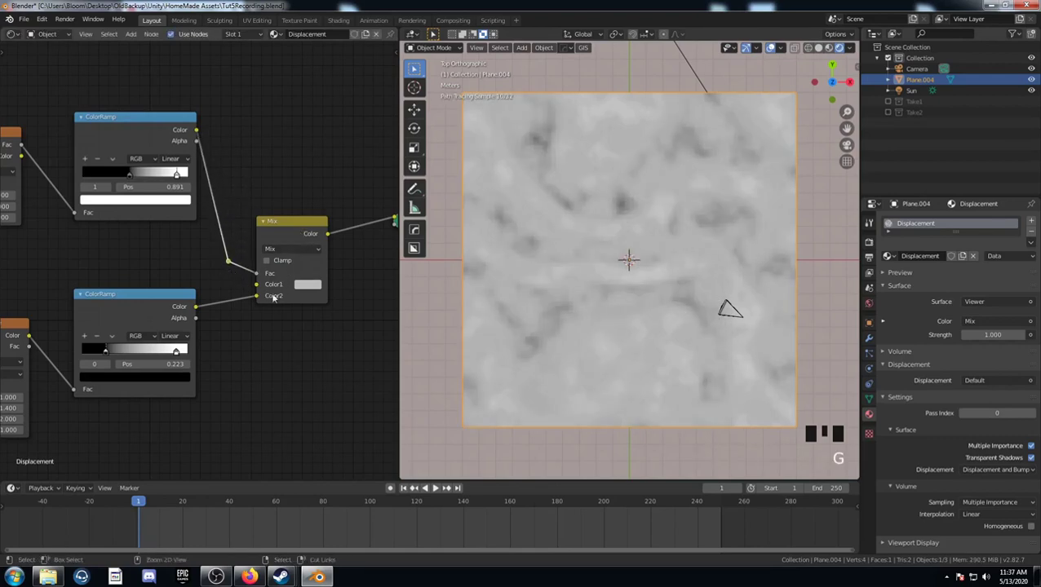
Step: Preview the noise ColorRamp, the wave ColorRamp and the Mix node on the plane, and inspect the Mix node's Color1 value
ctrl+shift+click(138, 124)
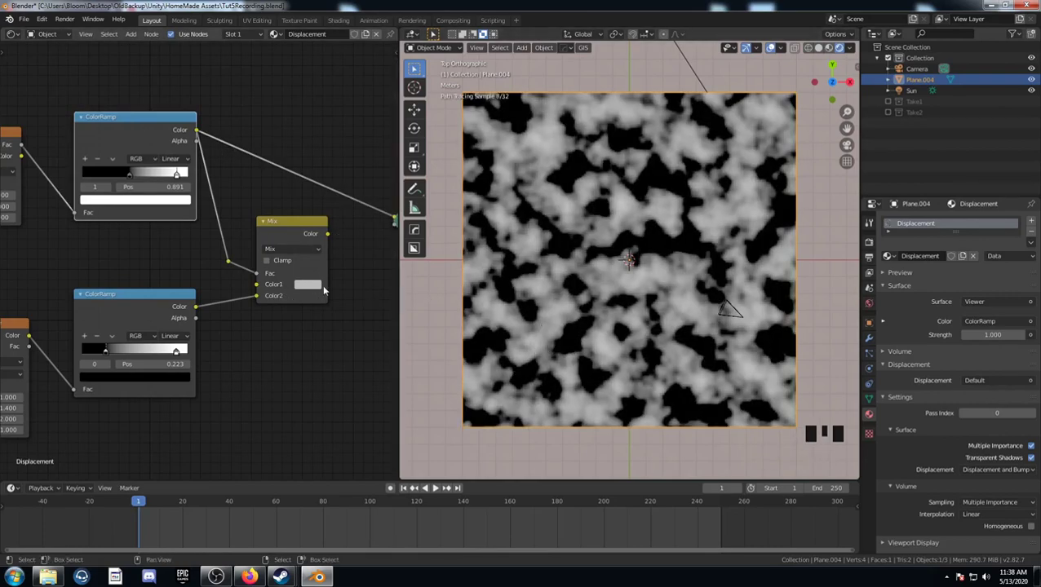
click(307, 285)
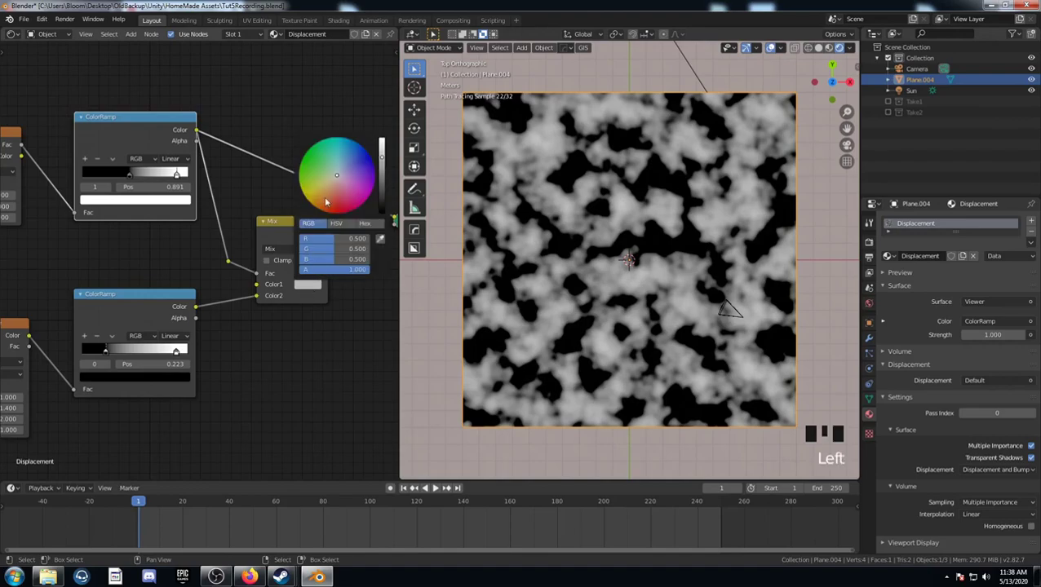
click(297, 287)
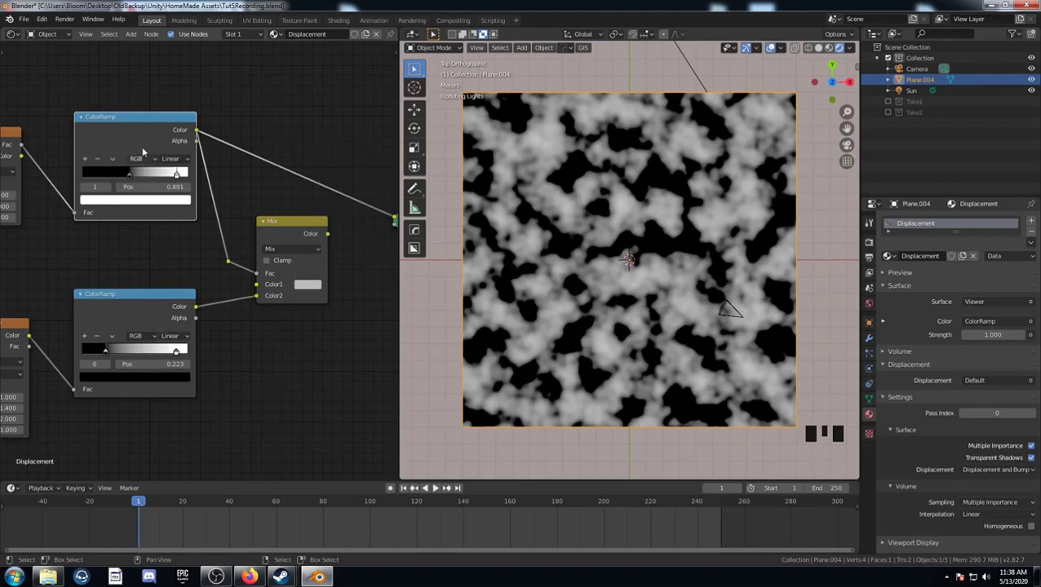
ctrl+shift+click(131, 120)
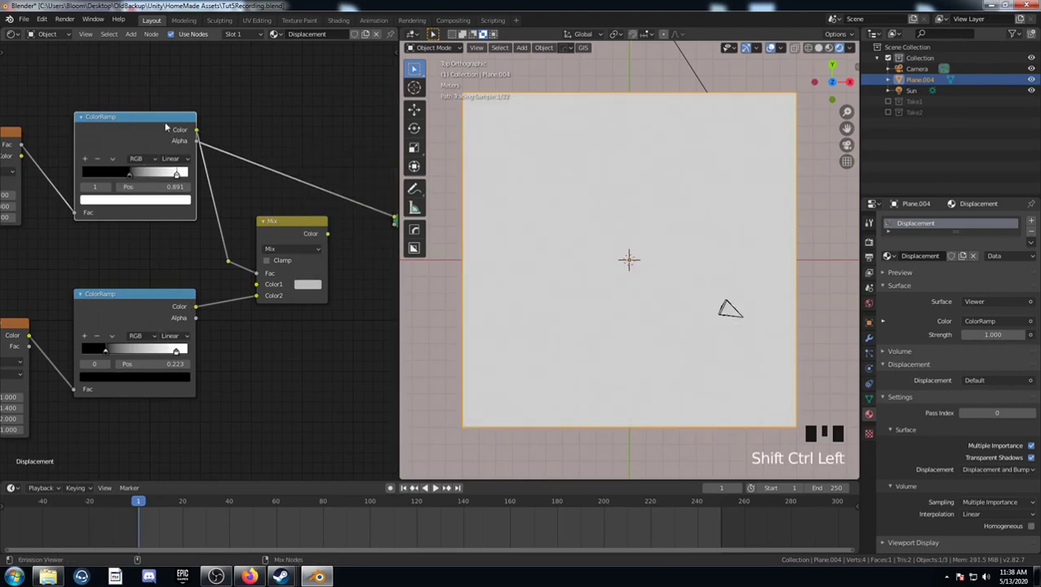
ctrl+shift+click(162, 121)
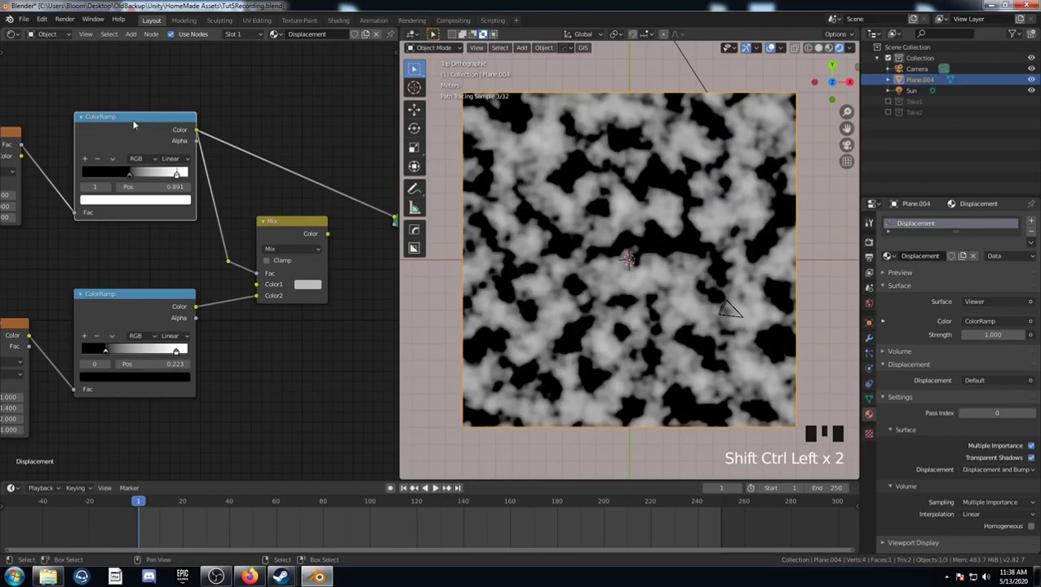
ctrl+shift+click(136, 300)
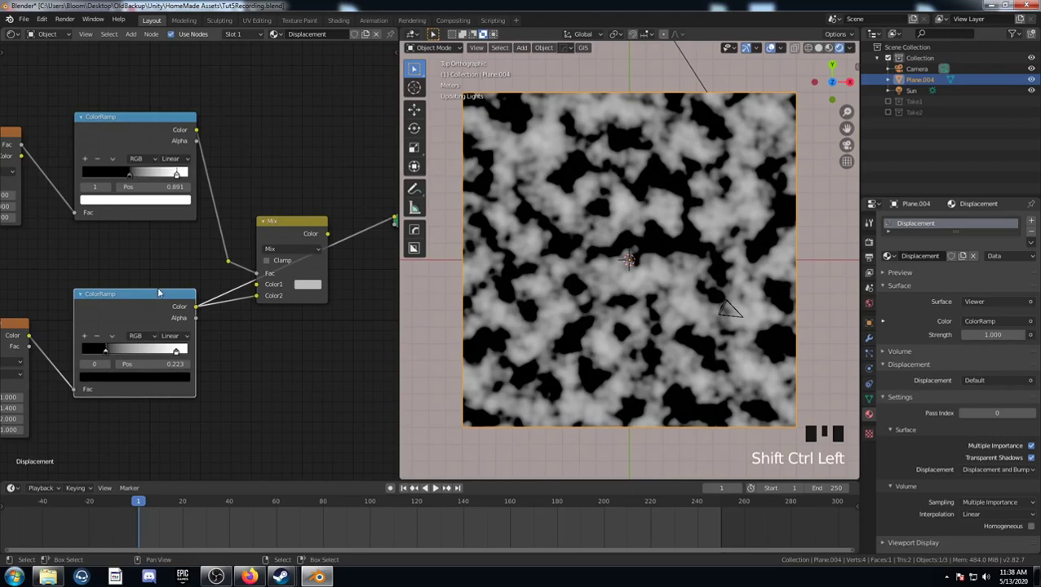
ctrl+shift+click(281, 231)
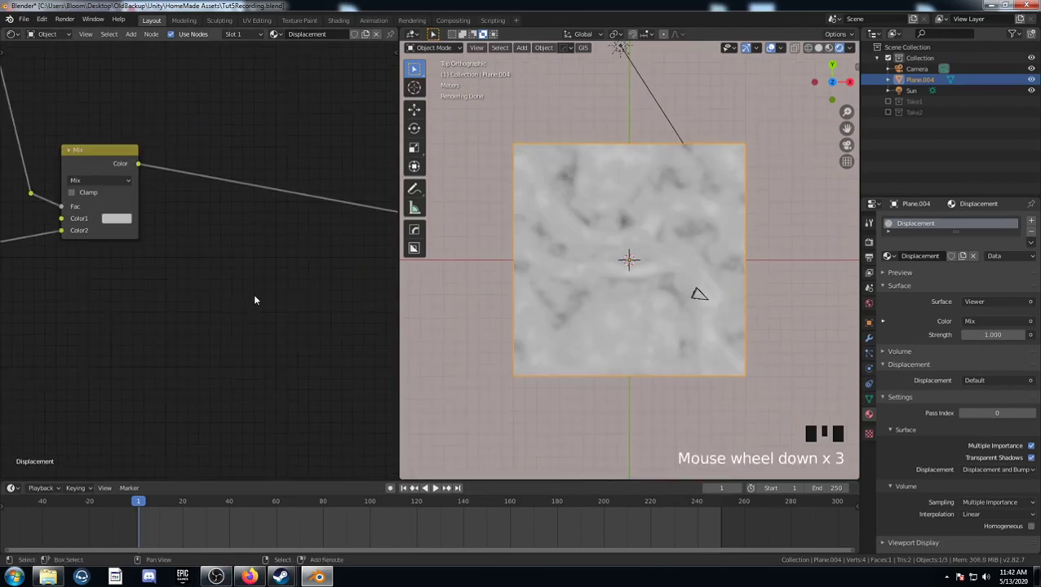
Step: Add a ColorRamp node on the link between the Mix node and the Viewer
shift+middle_drag(255, 300, 140, 255)
scroll(140, 249, down, 3)
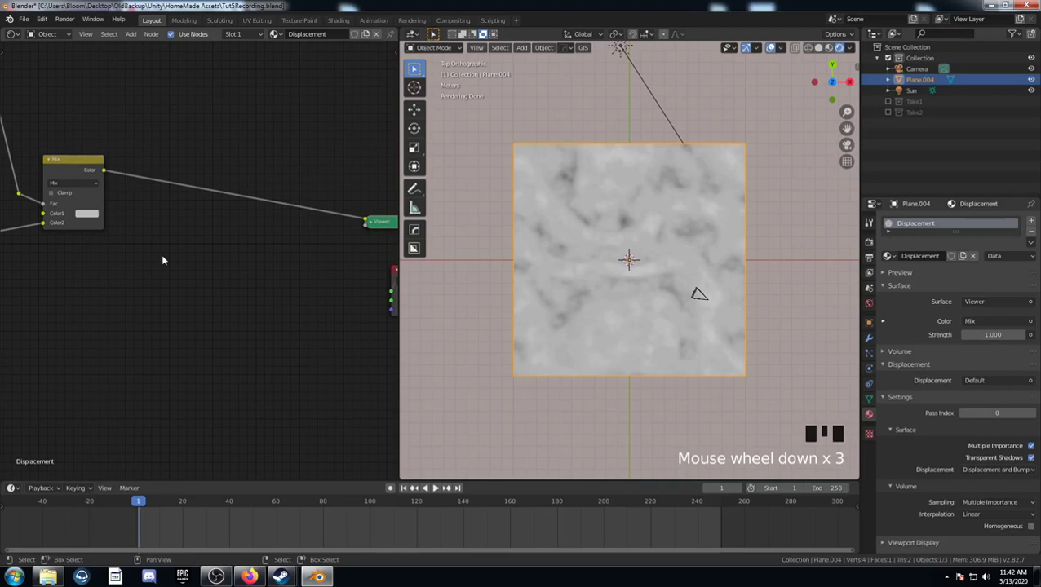
key(shift+a)
text(cd)
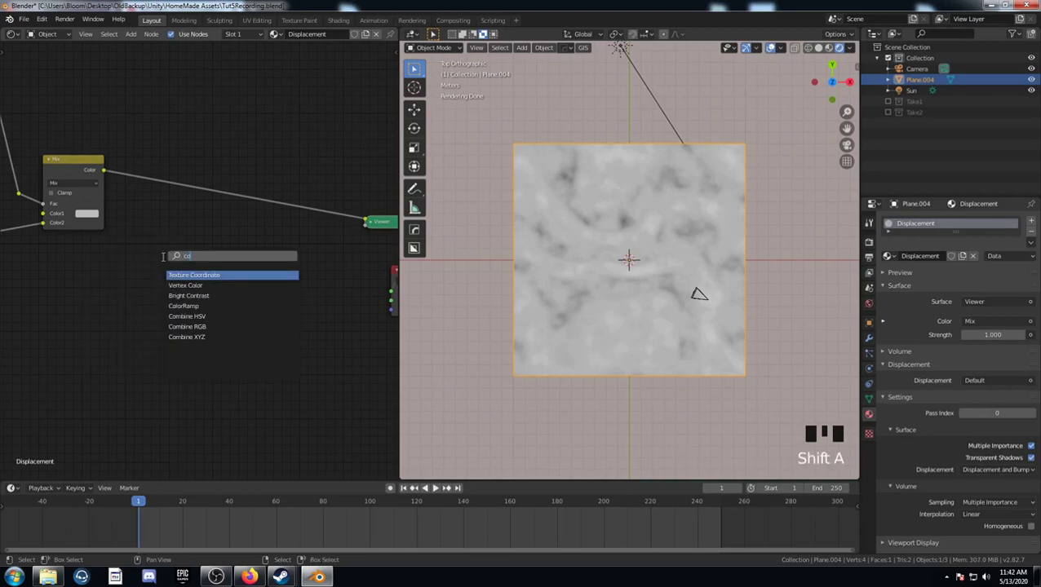
text(lorr)
key(Return)
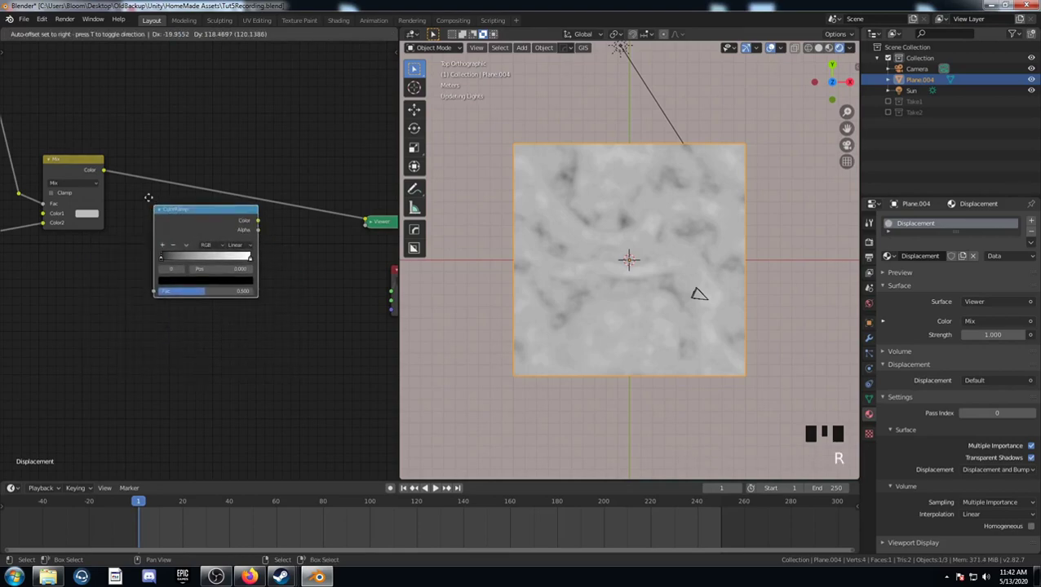
click(133, 155)
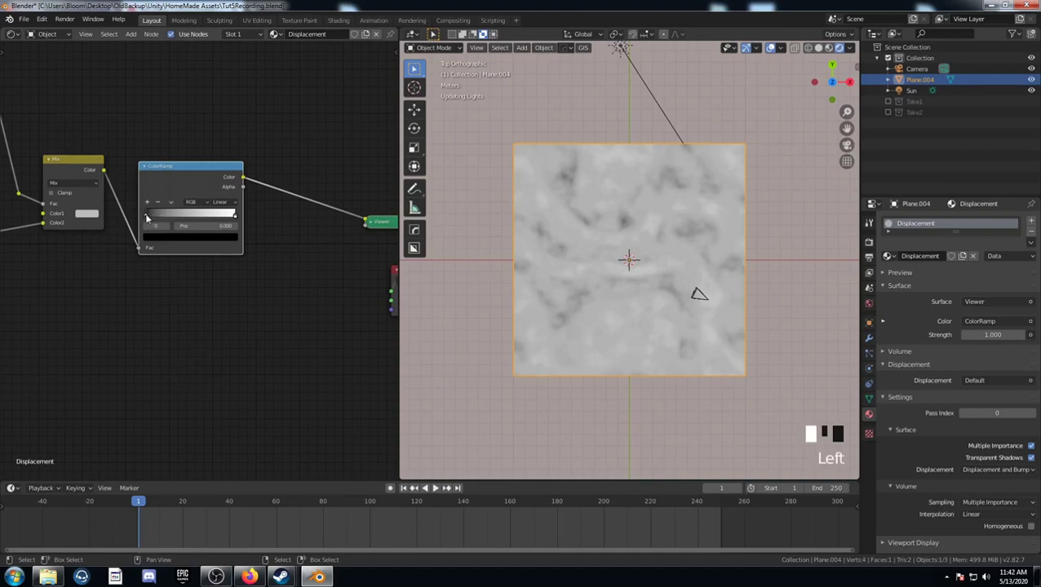
Step: Set the final ColorRamp's black stop to position 0.355 and its white stop to position 0.686
click(231, 227)
click(231, 228)
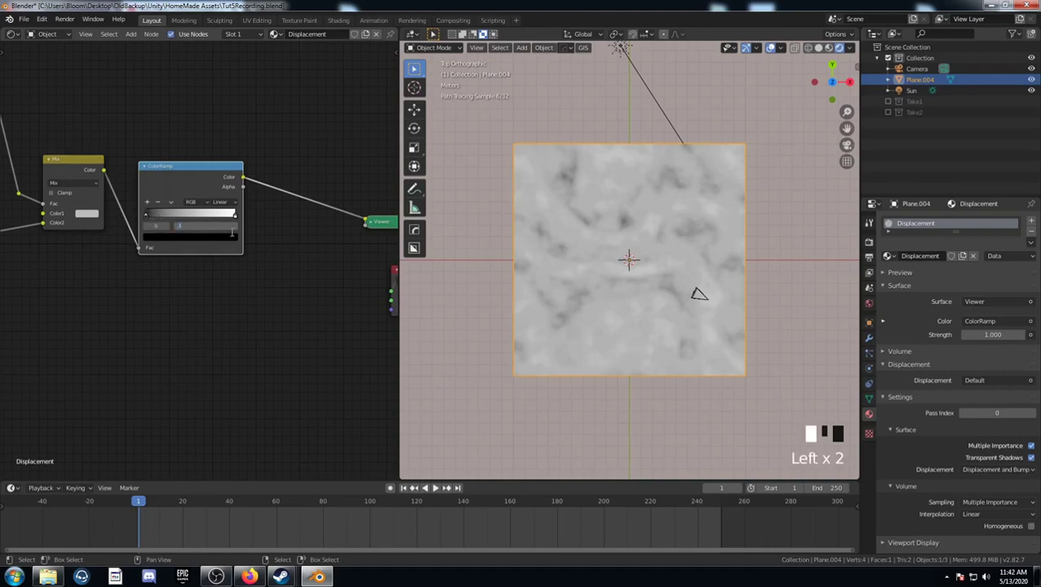
text(55)
key(Return)
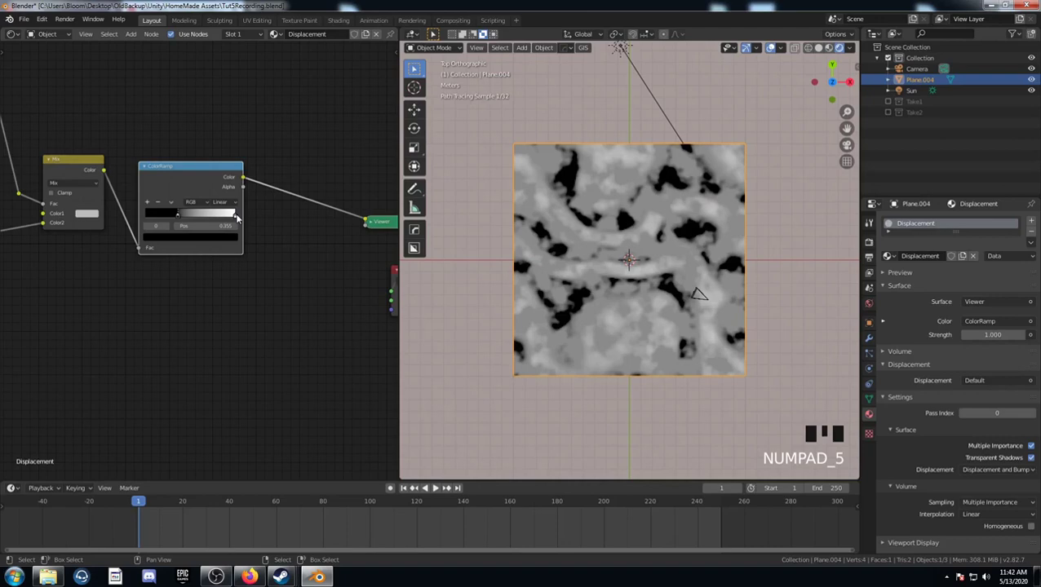
click(235, 214)
click(226, 223)
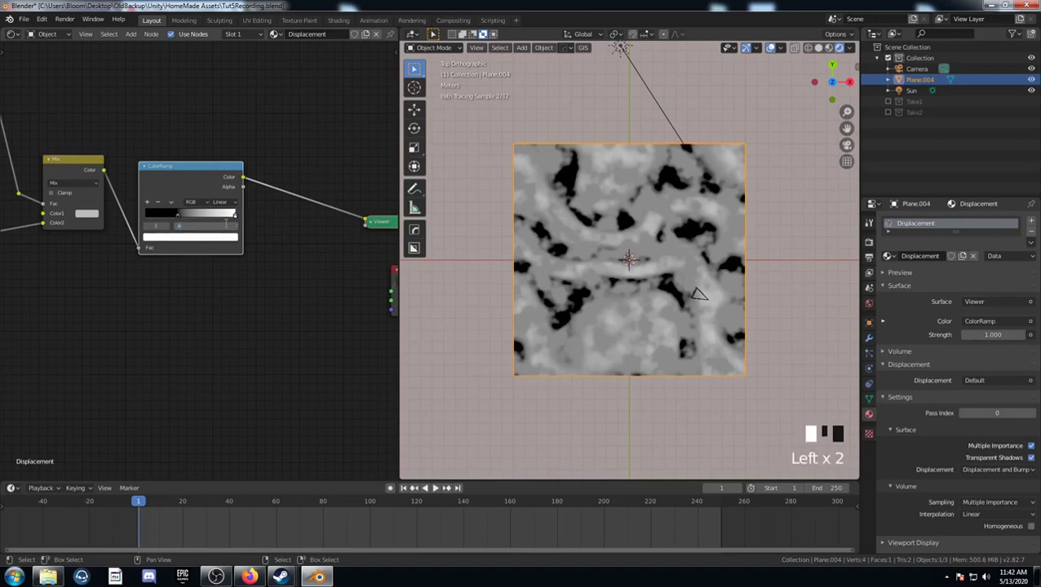
text(0.686)
key(Return)
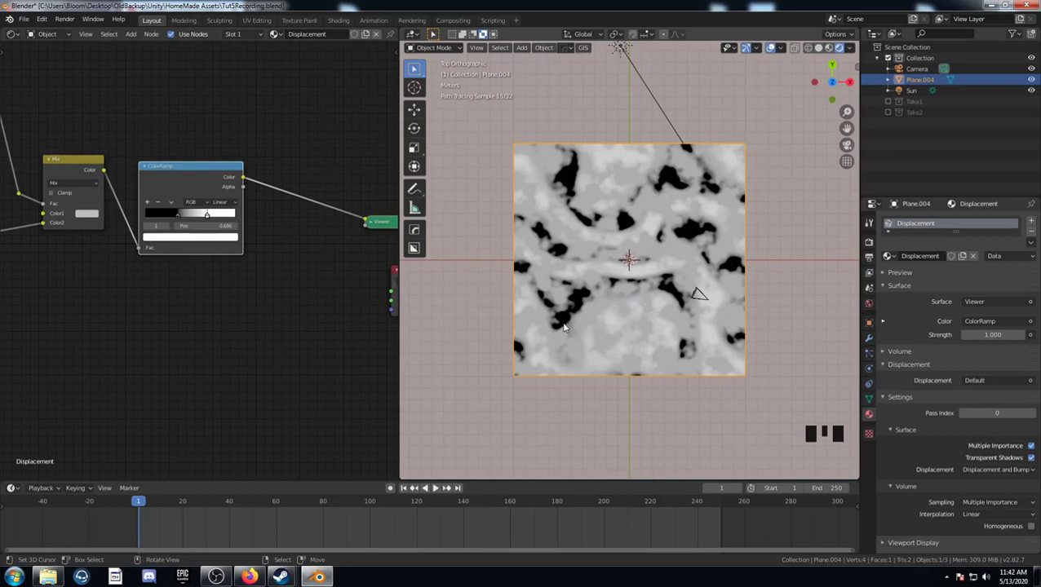
Step: Add a Displacement node between the final ColorRamp and the Material Output's Displacement input, and move the Viewer node above it
scroll(565, 327, up, 3)
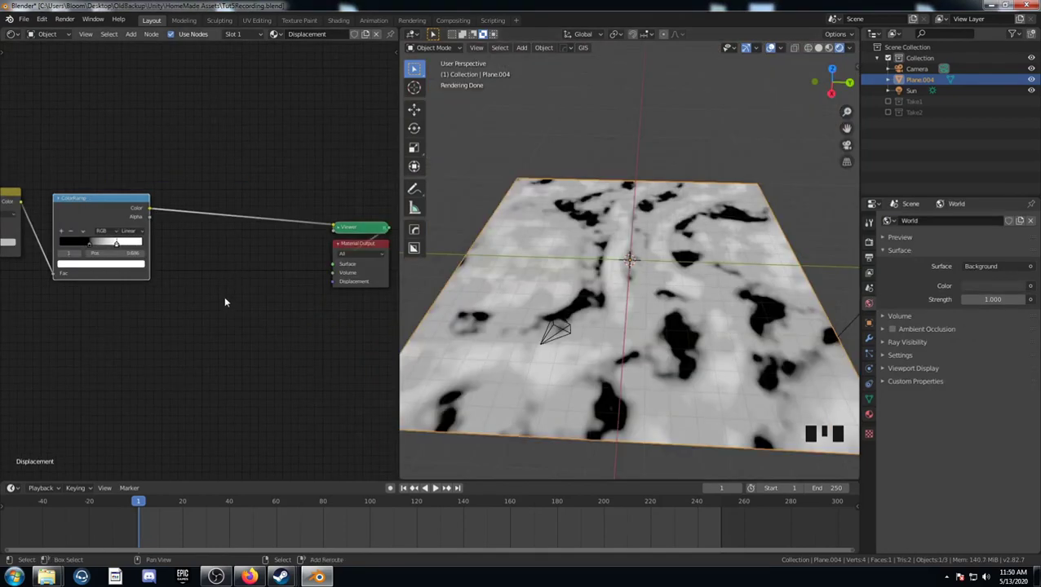
key(shift+a)
text(disp)
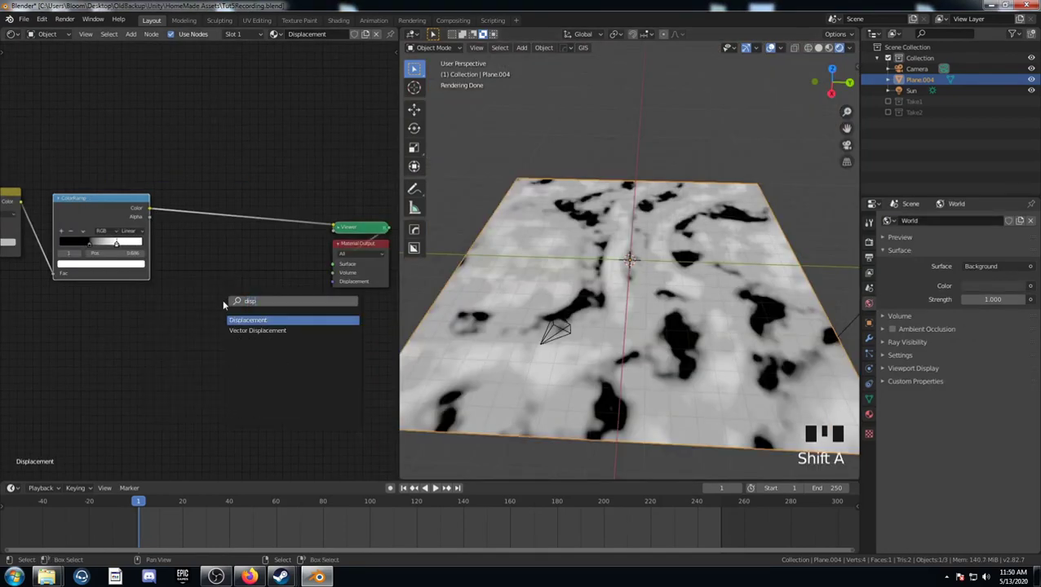
key(Return)
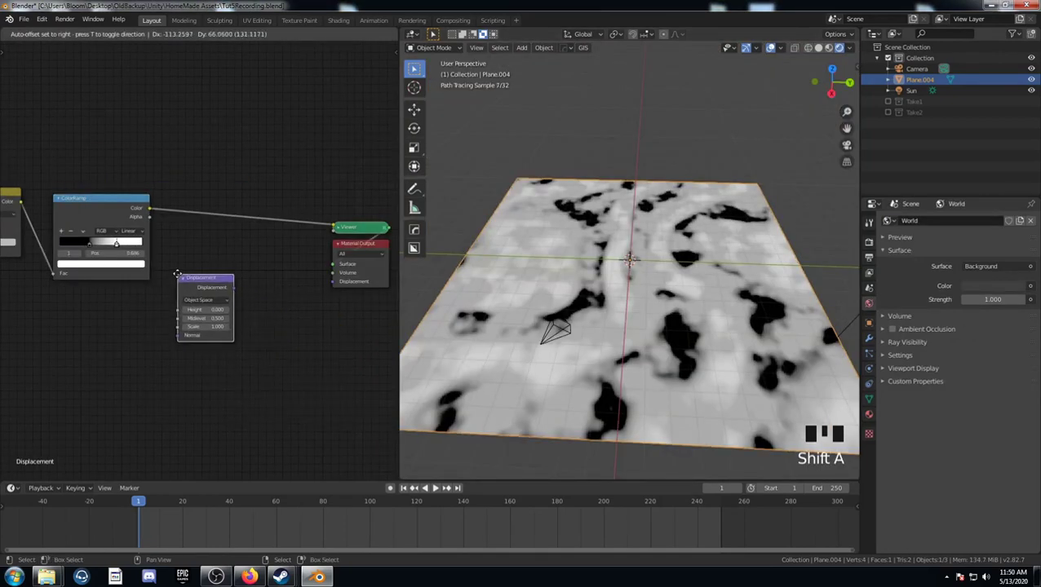
drag(149, 209, 335, 281)
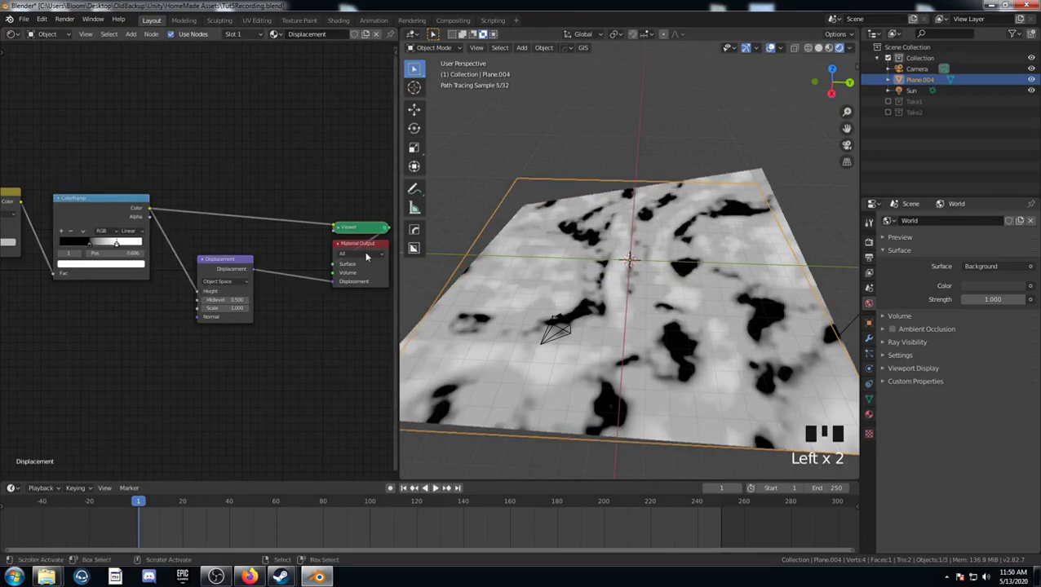
middle_drag(588, 352, 641, 329)
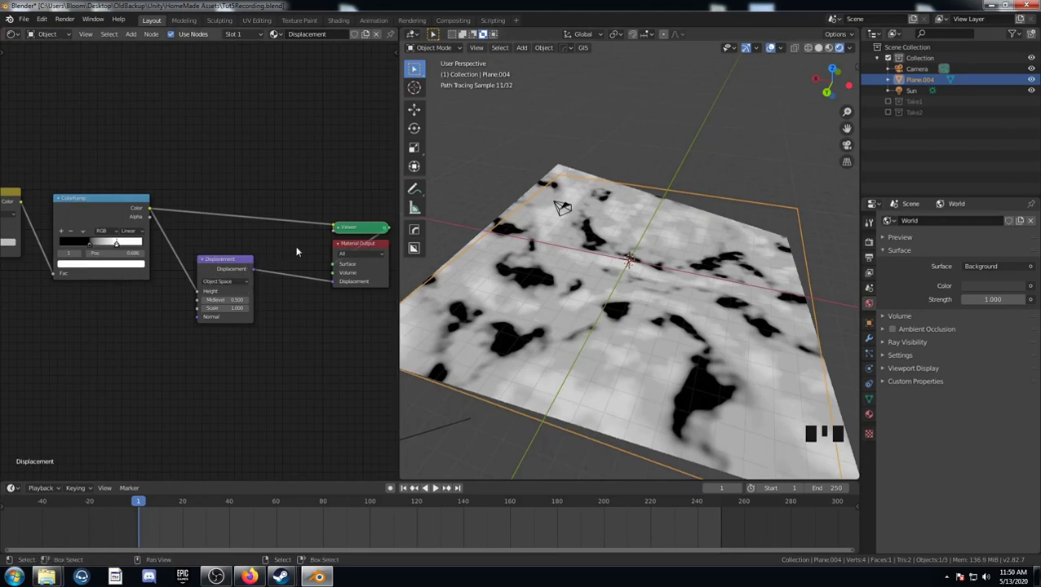
drag(359, 227, 271, 207)
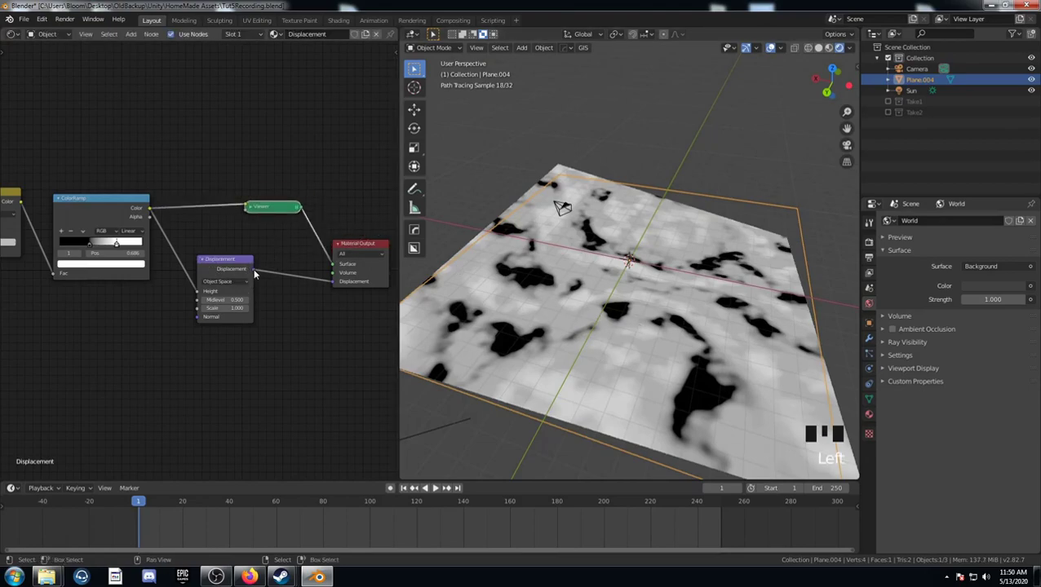
Step: Try feeding the Displacement node's output into the Material Output's Surface input, and move that link back to the Displacement input
drag(254, 273, 334, 264)
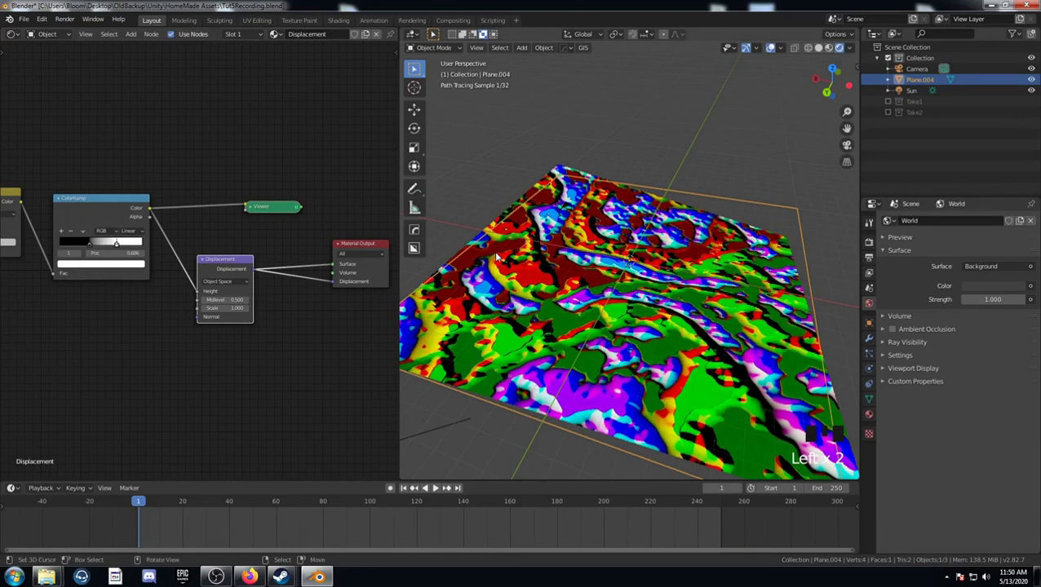
middle_drag(710, 388, 645, 410)
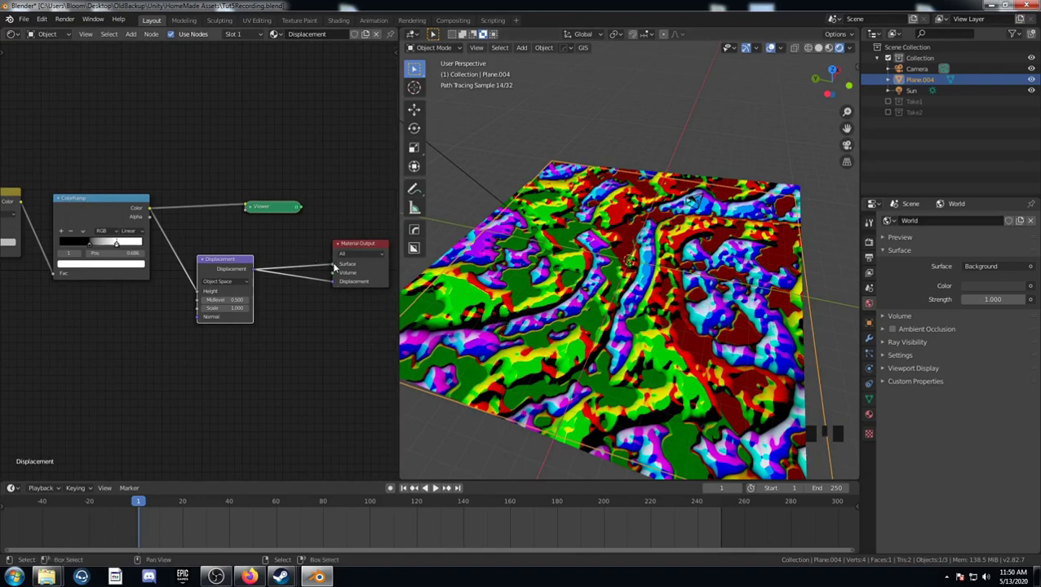
drag(334, 266, 333, 282)
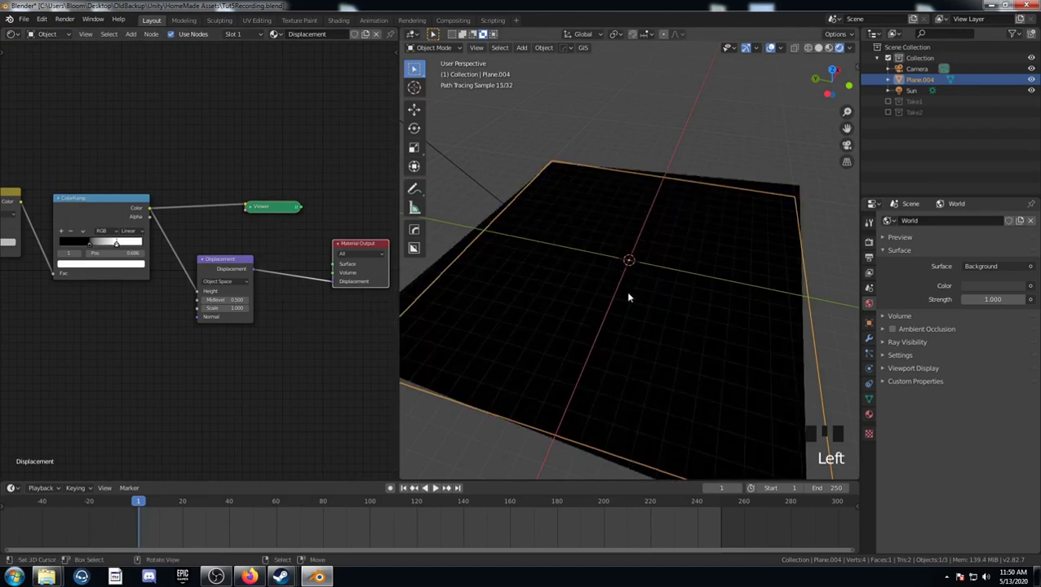
Step: Subdivide the plane's mesh with 40 cuts and return to Object Mode
key(Tab)
key(w)
click(644, 298)
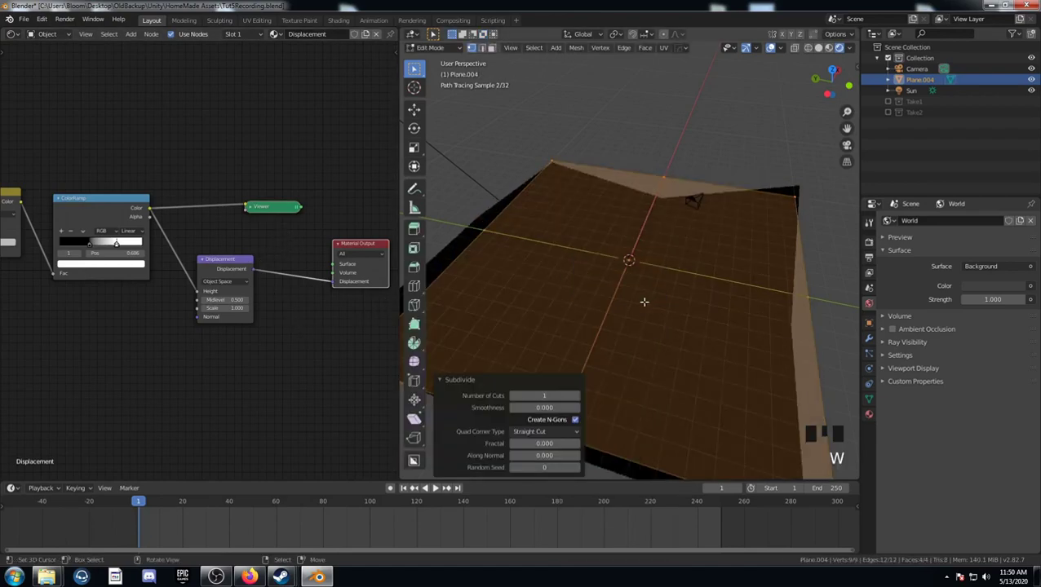
double_click(544, 396)
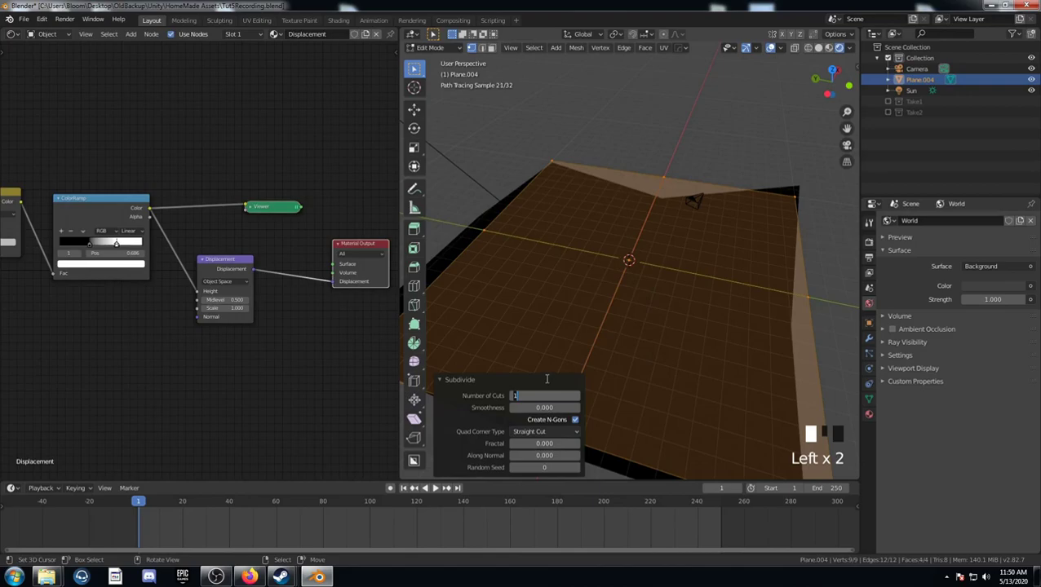
text(40)
key(Return)
key(Tab)
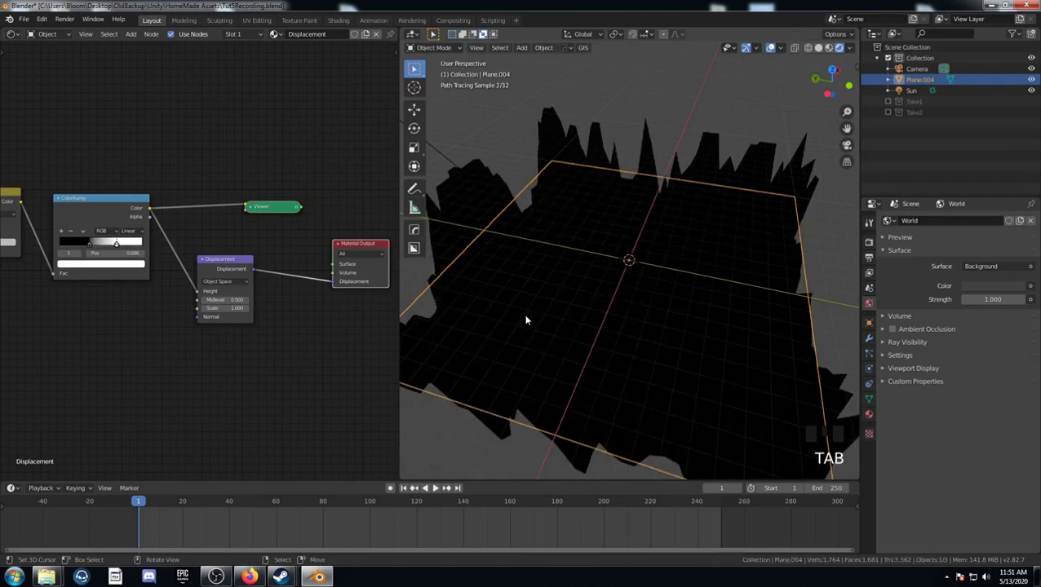
Step: Preview the final ColorRamp on the displaced plane through the Viewer node
ctrl+shift+click(143, 211)
ctrl+shift+click(144, 211)
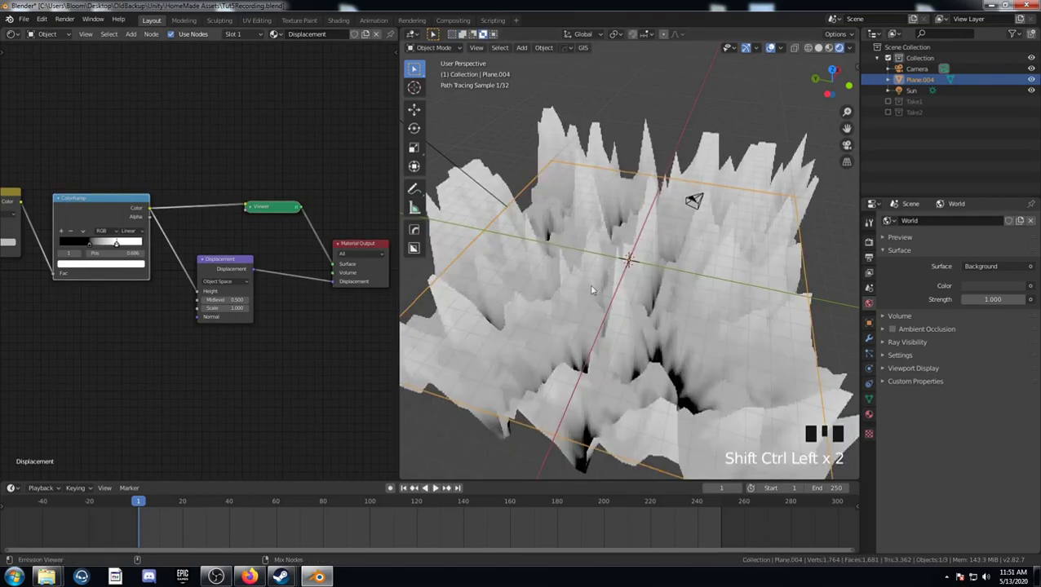
middle_drag(590, 284, 563, 359)
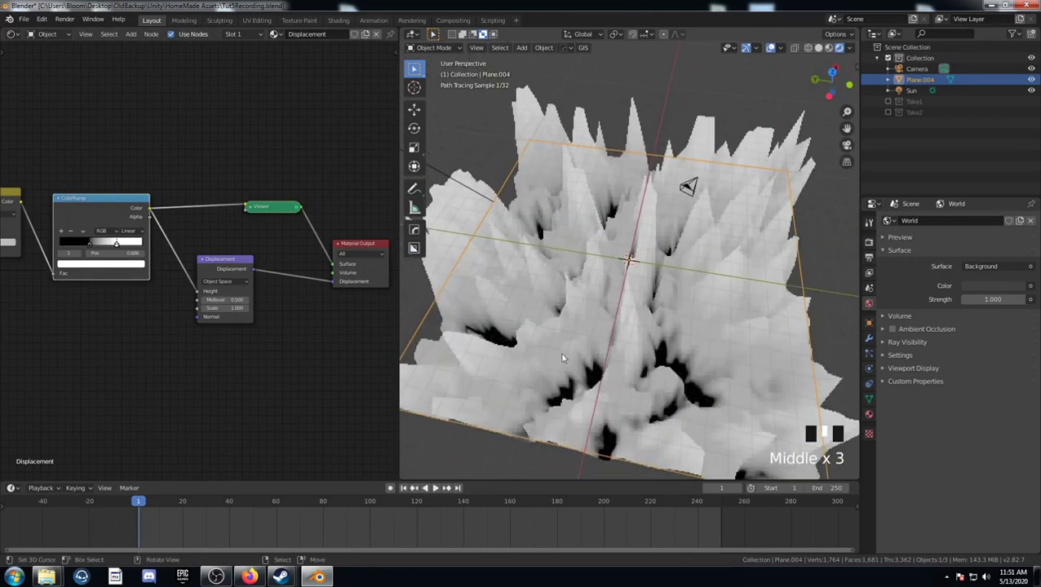
Step: Set the Displacement node's Scale to 0.075 and inspect the flattened terrain up close
click(230, 310)
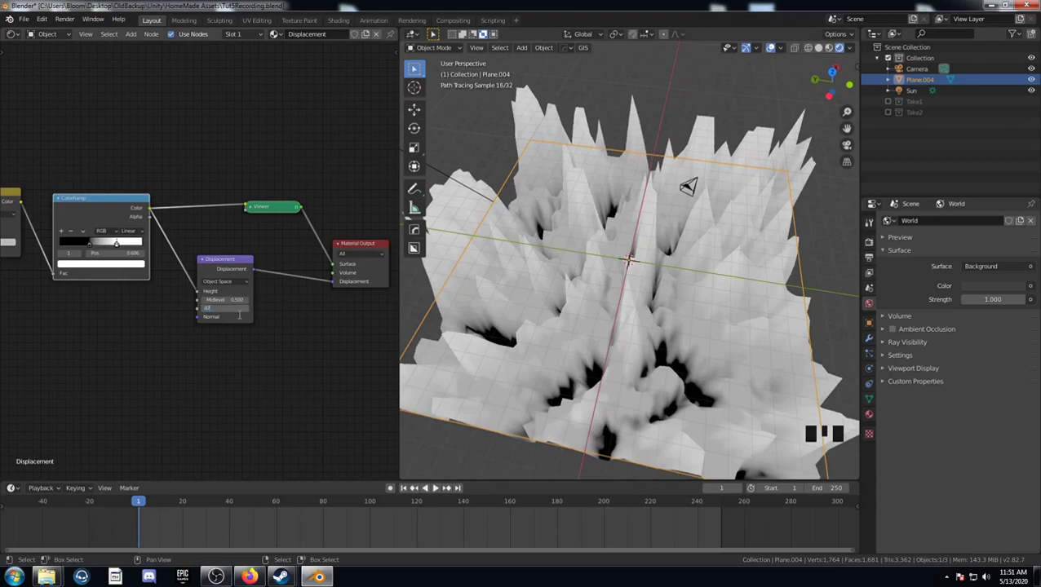
text(.075)
key(Return)
middle_drag(694, 287, 662, 285)
scroll(692, 283, up, 3)
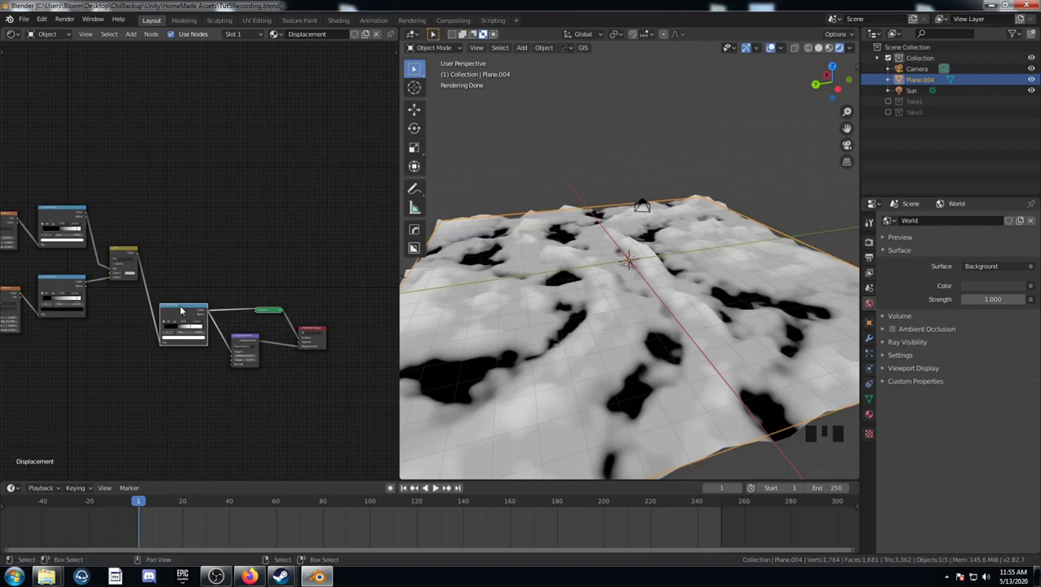
Step: Duplicate the final ColorRamp above the original and connect the Mix node's Color output to the copy's Fac
right_click(181, 311)
key(shift+d)
click(183, 239)
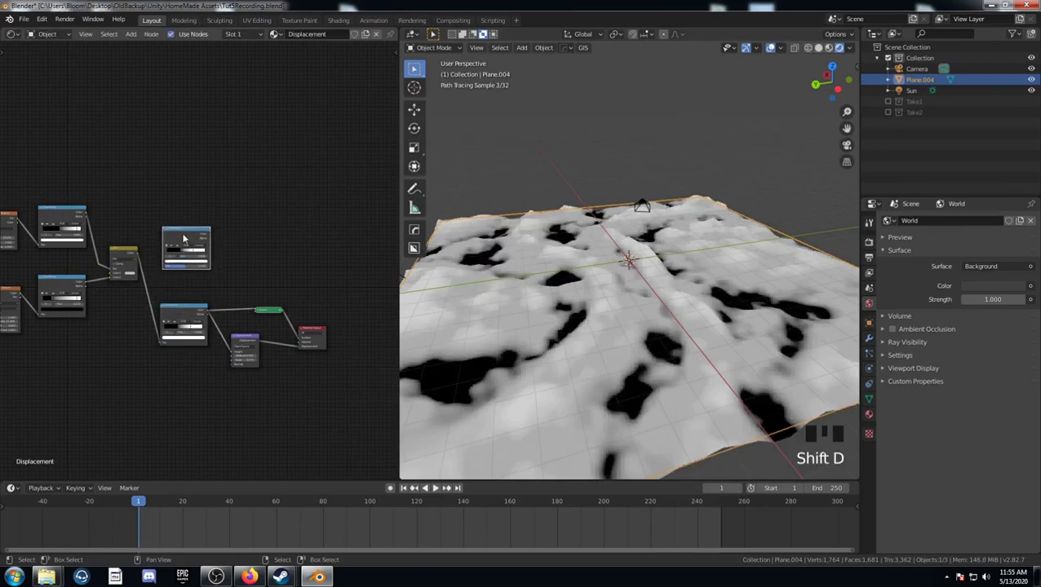
scroll(183, 245, up, 4)
middle_drag(182, 290, 149, 282)
drag(123, 259, 157, 278)
scroll(199, 326, up, 3)
middle_drag(199, 325, 189, 328)
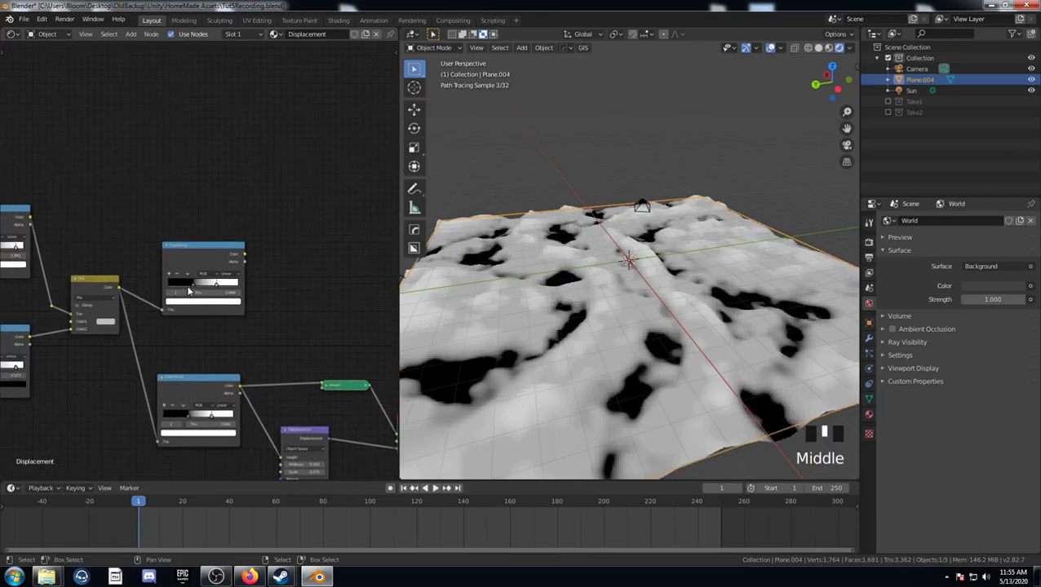
Step: Set the duplicated ColorRamp's black stop to position 0.441 and its white stop to position 0.532
click(193, 287)
scroll(220, 338, up, 4)
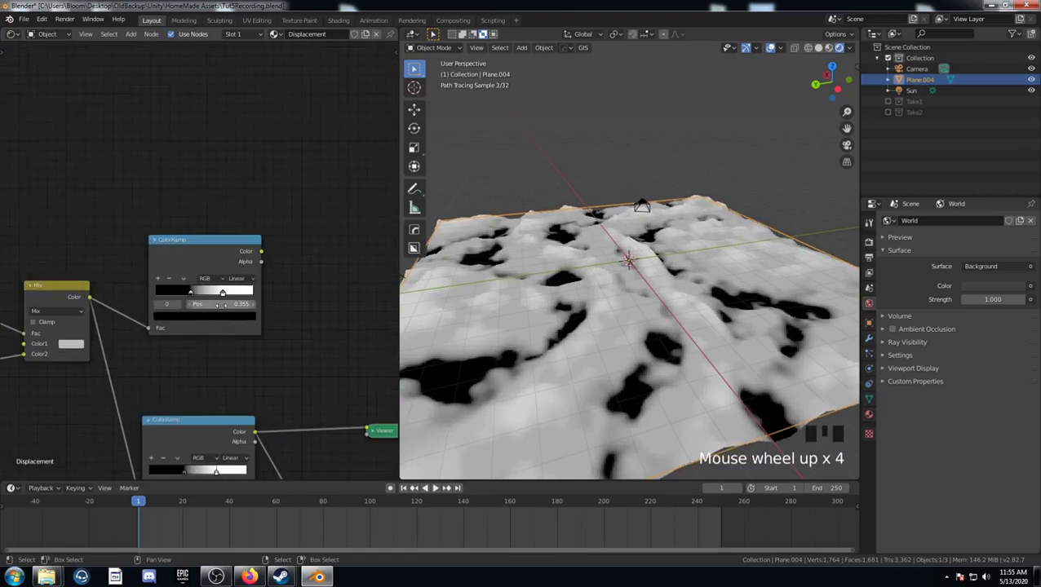
click(221, 305)
text(0.441)
key(Return)
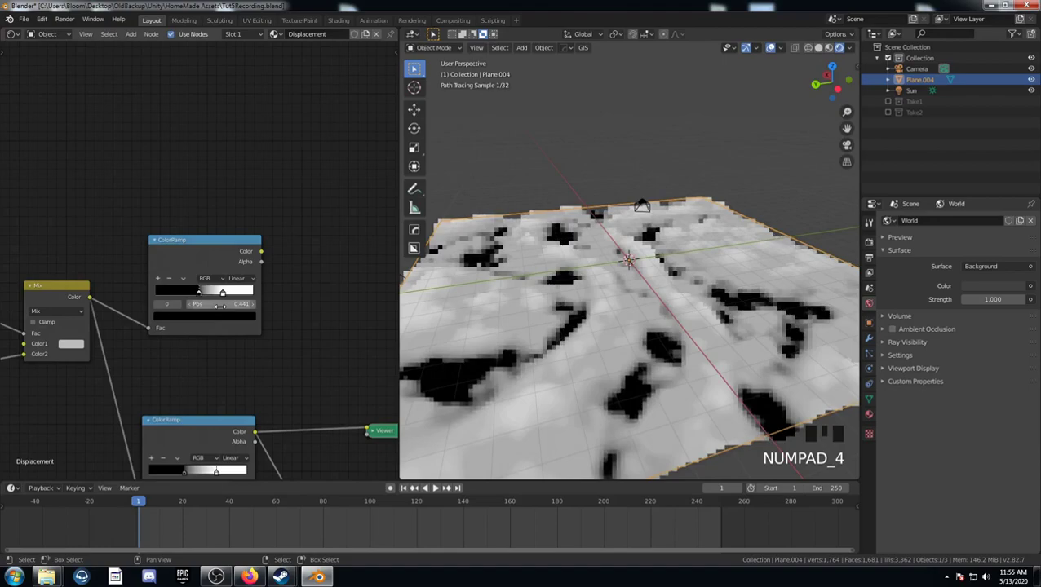
click(222, 292)
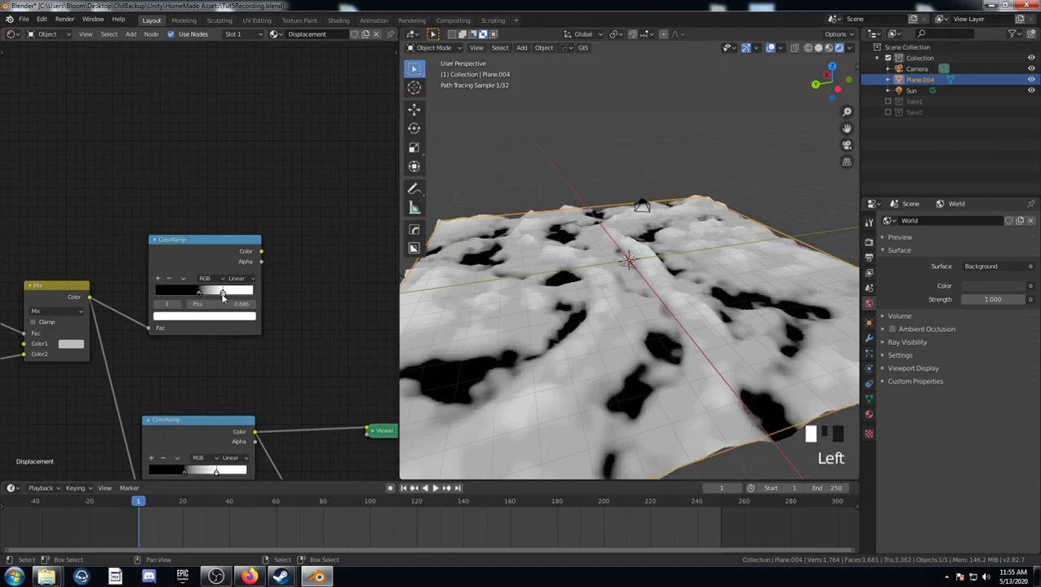
click(225, 303)
text(.532)
key(Return)
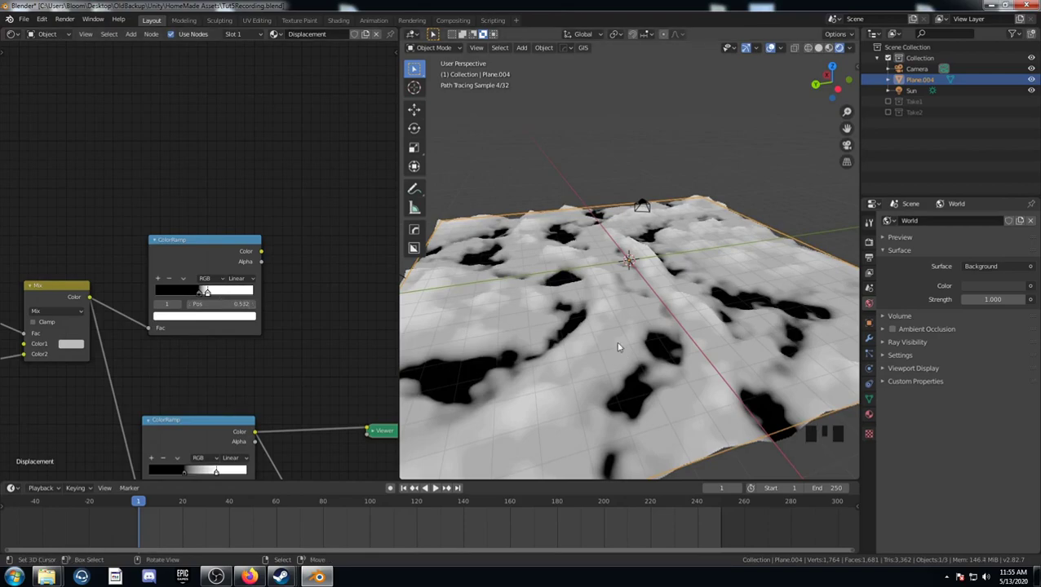
middle_drag(595, 330, 617, 341)
scroll(603, 367, up, 2)
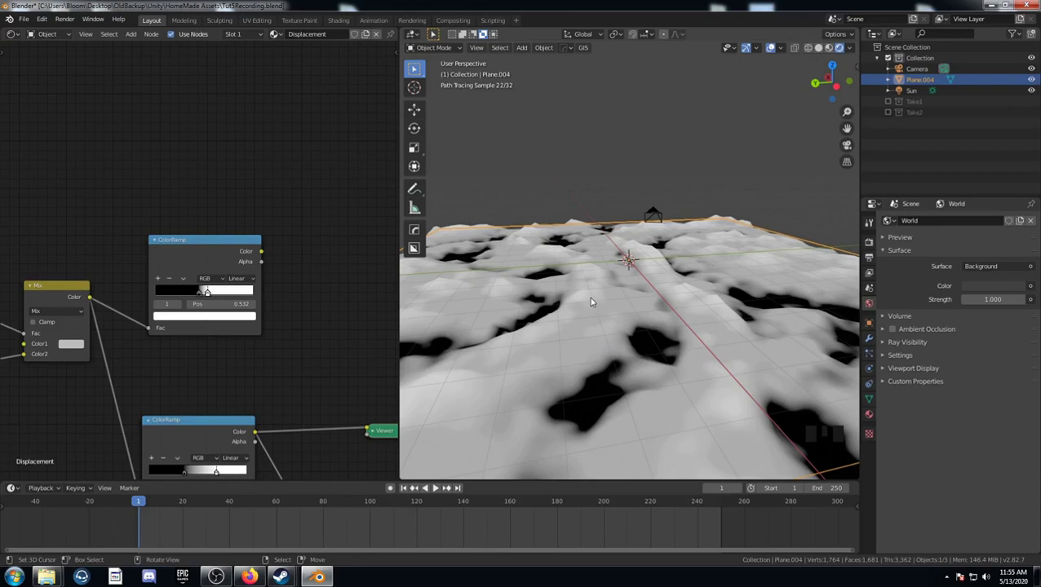
Step: Add a Mix Shader node up beyond the duplicated ColorRamp and drive its Fac with that ramp's Color output
middle_drag(326, 348, 259, 292)
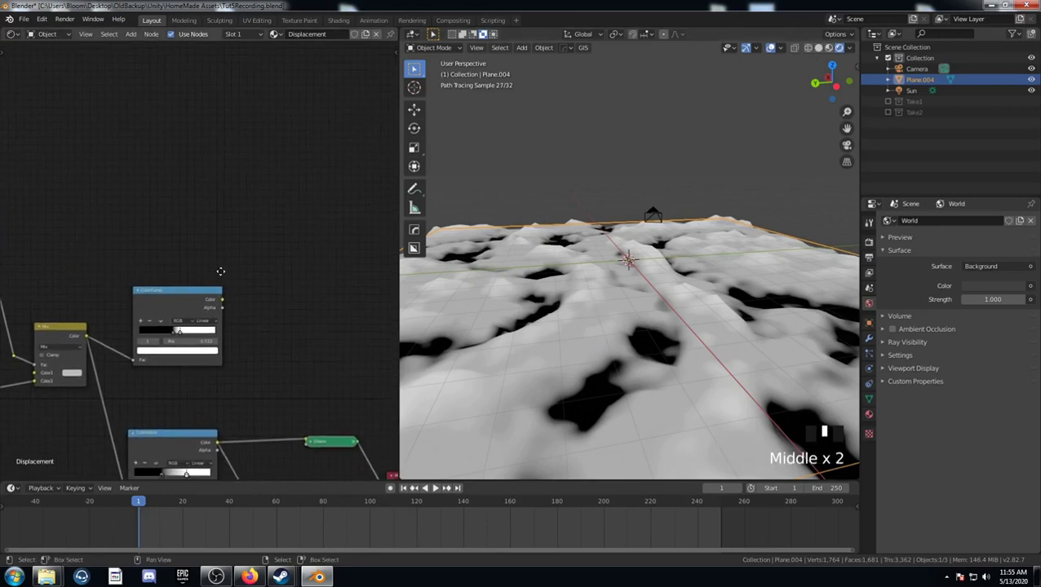
key(shift+a)
click(257, 286)
text(mix)
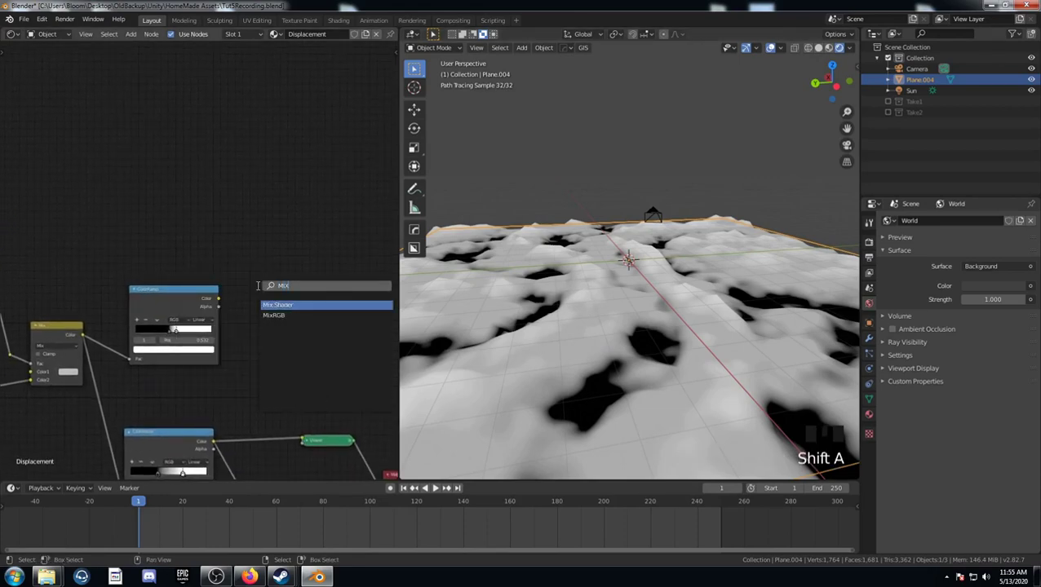
key(Return)
click(265, 289)
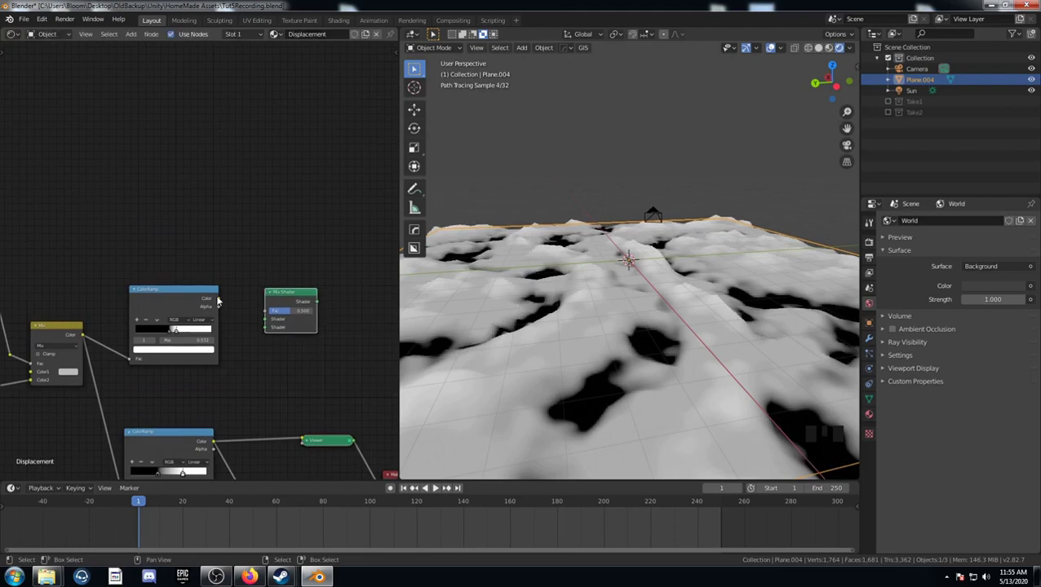
drag(219, 299, 326, 152)
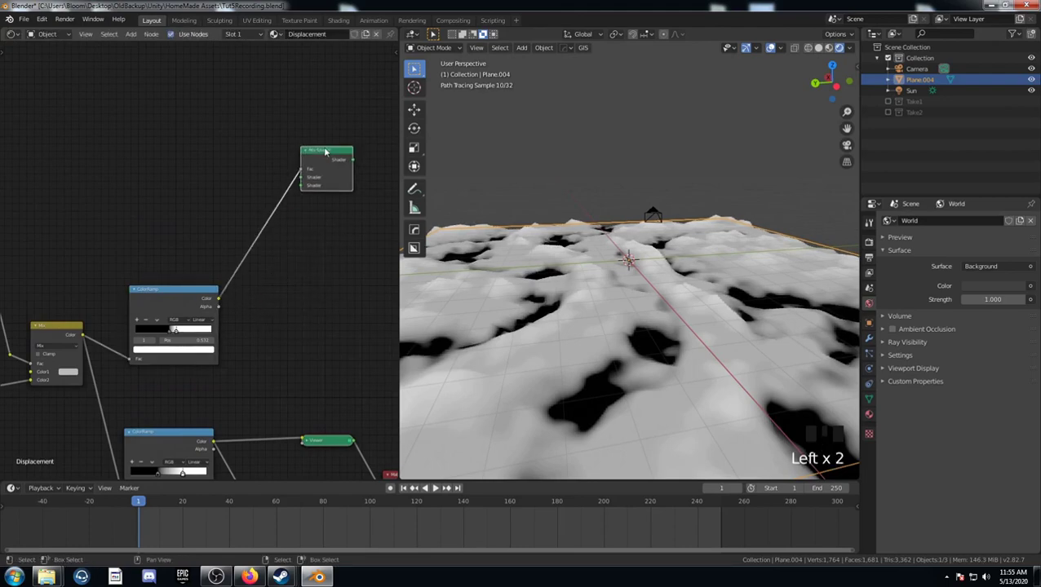
Step: Add a Principled BSDF node beside the Mix Shader and place a duplicate of it directly above
middle_drag(325, 152, 256, 298)
key(shift+a)
click(212, 234)
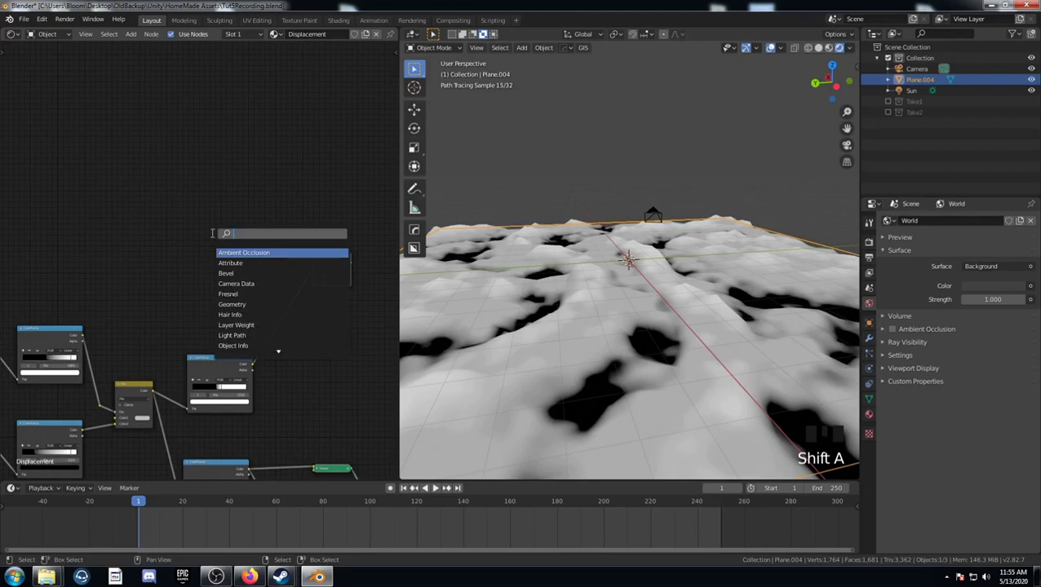
text(PR)
key(Return)
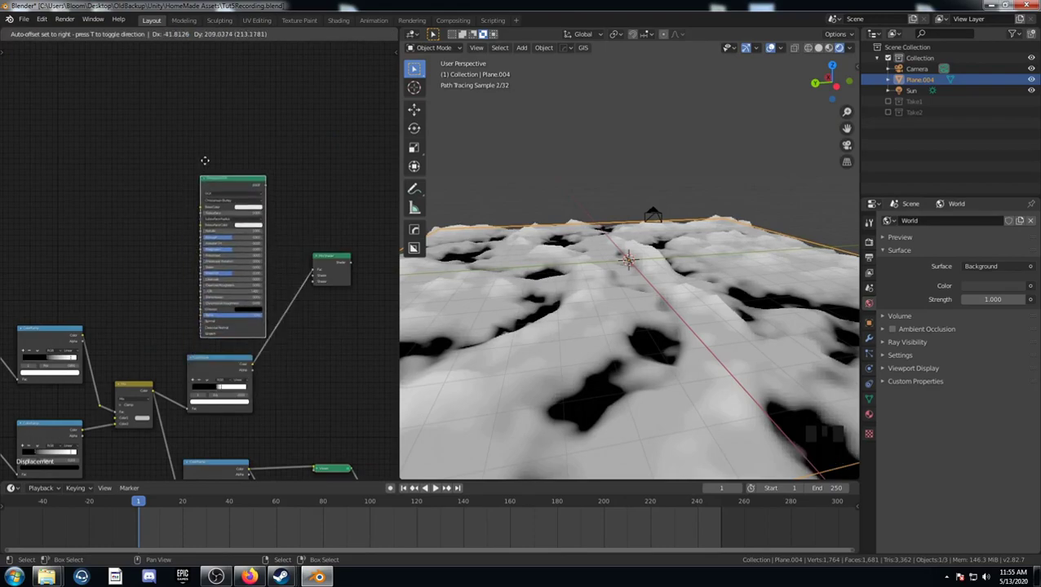
click(261, 227)
middle_drag(261, 227, 251, 275)
key(shift+d)
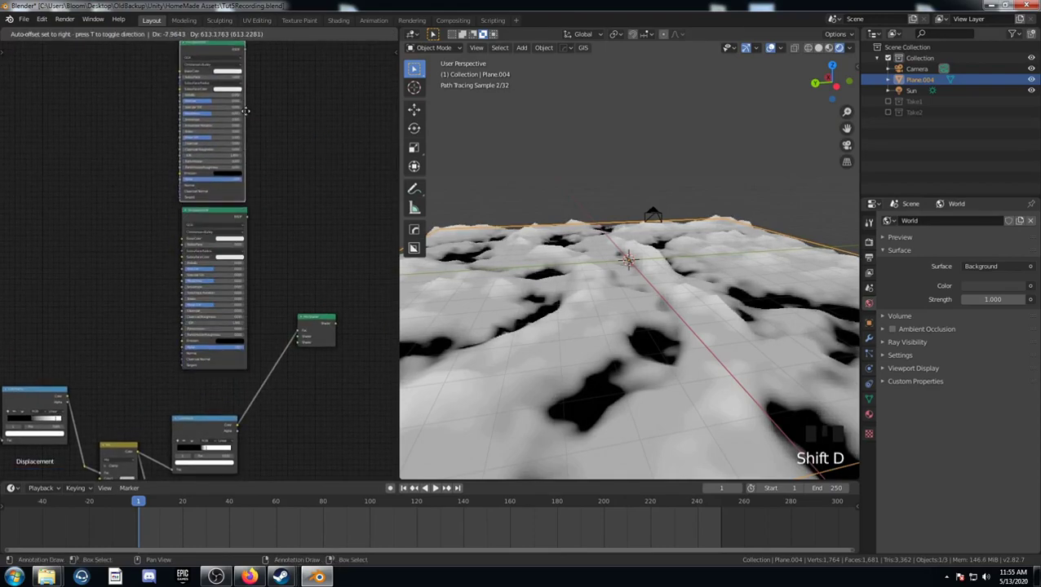
click(248, 111)
scroll(249, 342, down, 1)
middle_drag(249, 342, 261, 360)
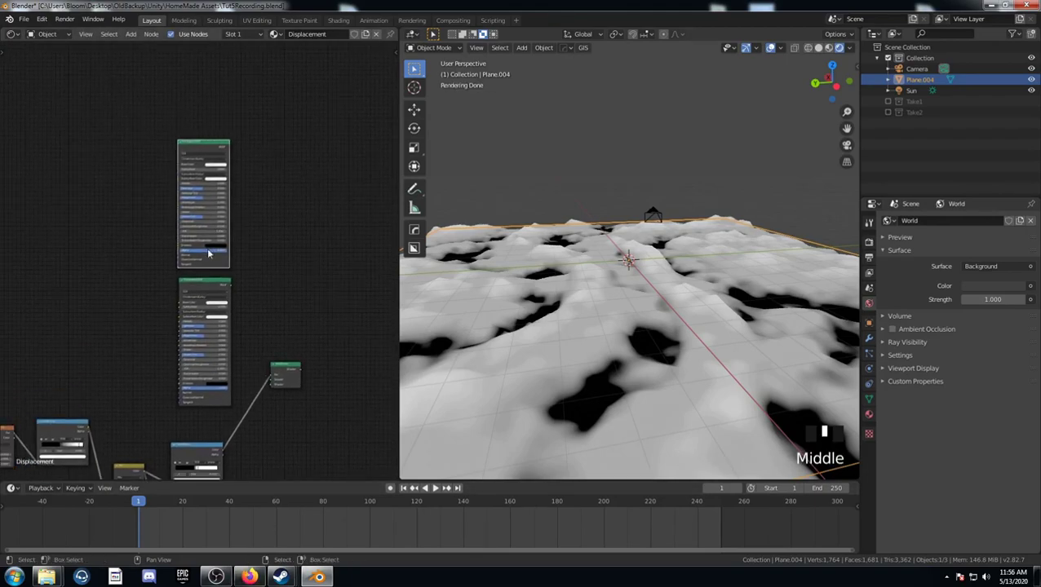
Step: Start a Principled Texture Setup for the upper Principled BSDF and browse to Textures/Poliigon/GroundForest003/REGULAR/3K
scroll(211, 170, up, 5)
middle_drag(211, 171, 237, 202)
scroll(237, 206, down, 3)
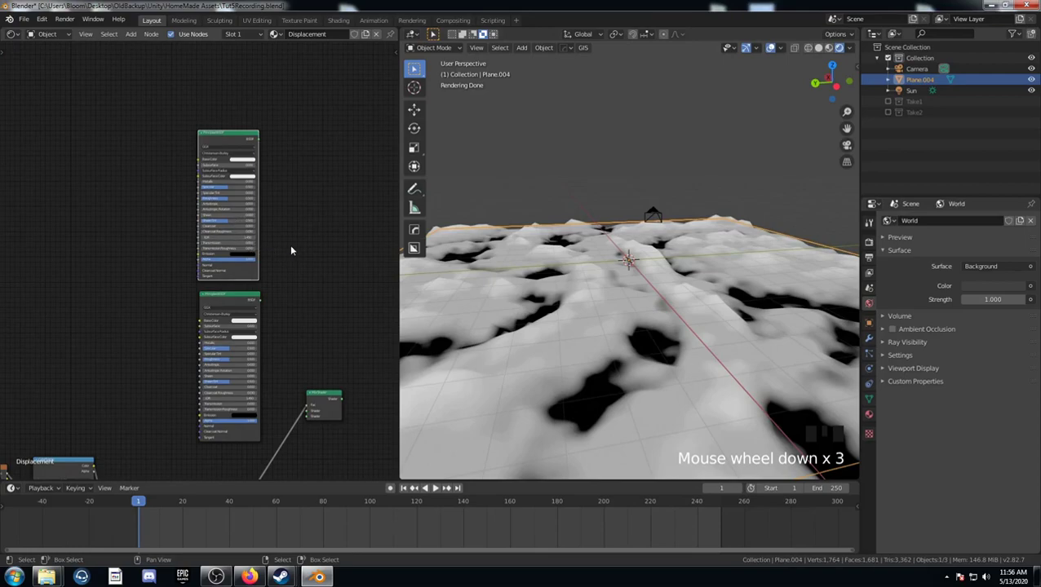
key(ctrl+shift+t)
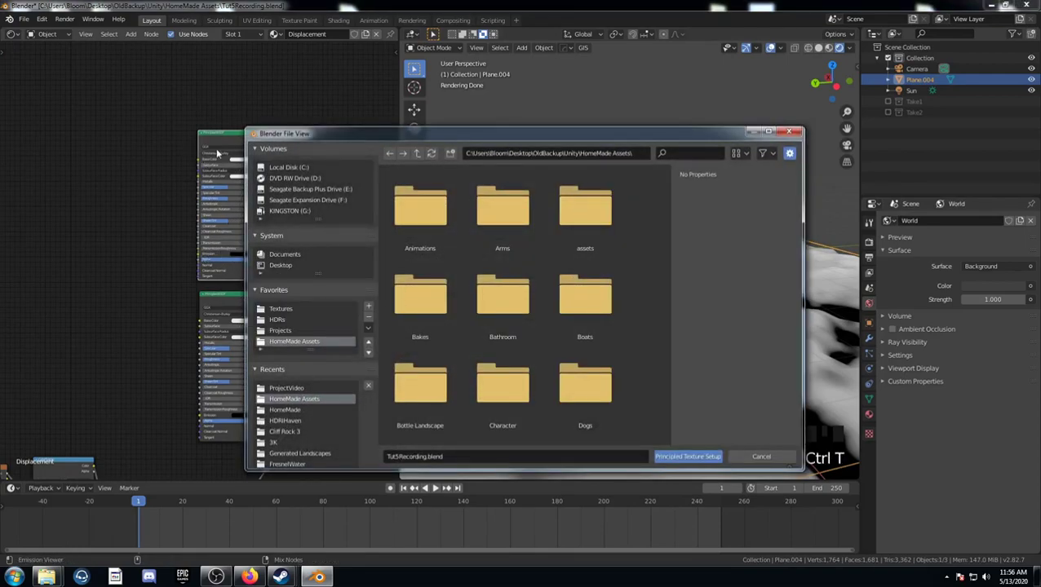
click(282, 309)
scroll(493, 372, down, 2)
scroll(493, 373, down, 2)
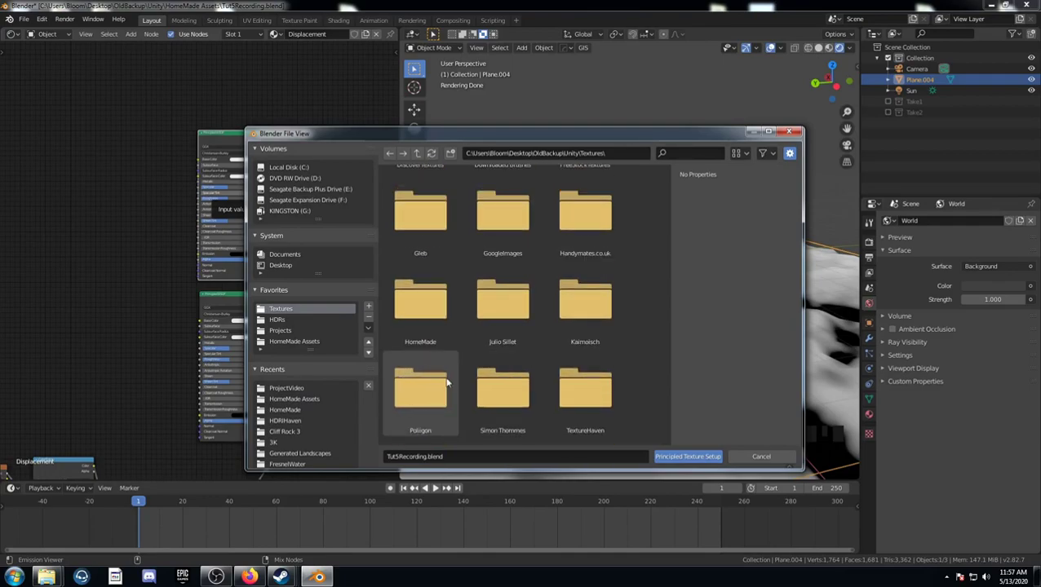
double_click(421, 384)
double_click(599, 302)
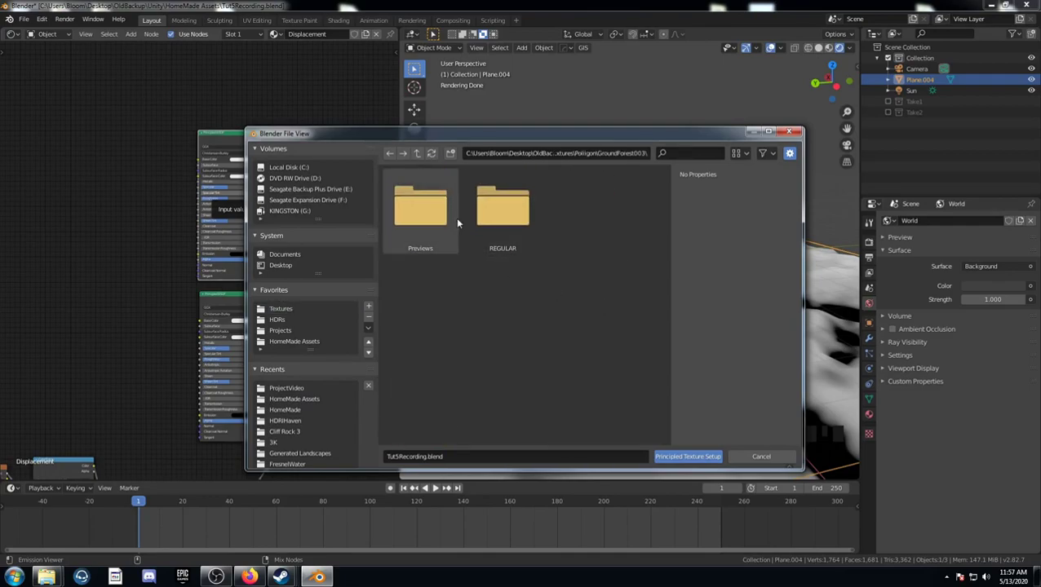
double_click(497, 204)
double_click(420, 208)
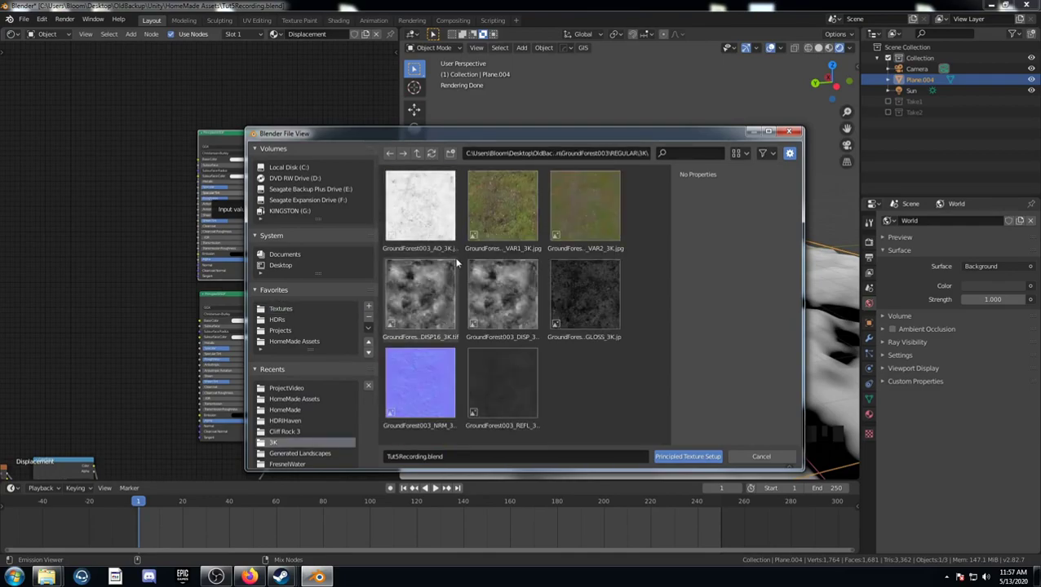
Step: Load the GroundForest003 VAR1 colour, GLOSS and NRM 3K maps into the upper Principled BSDF
click(505, 207)
ctrl+click(575, 309)
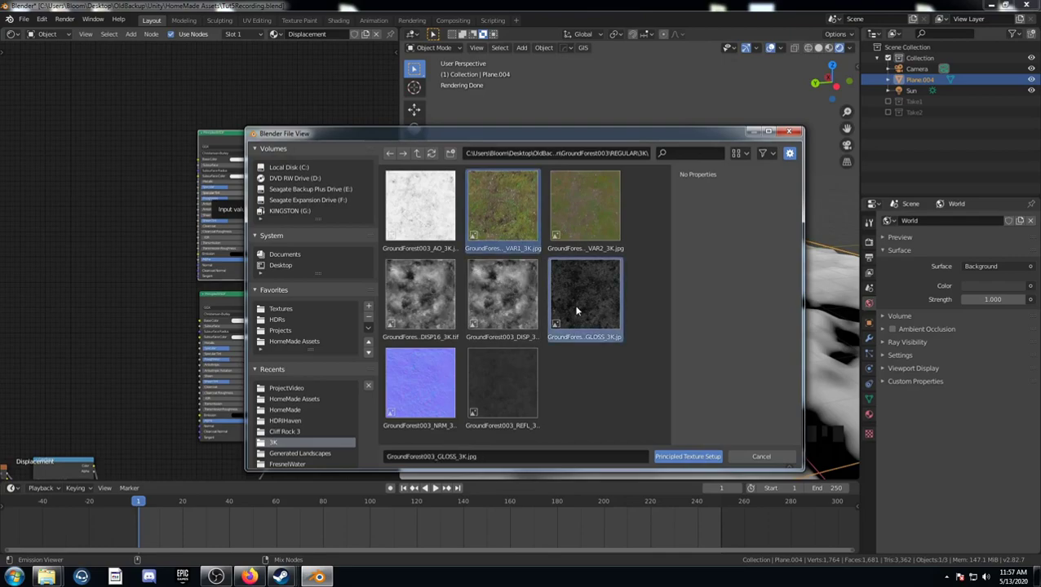
ctrl+click(431, 386)
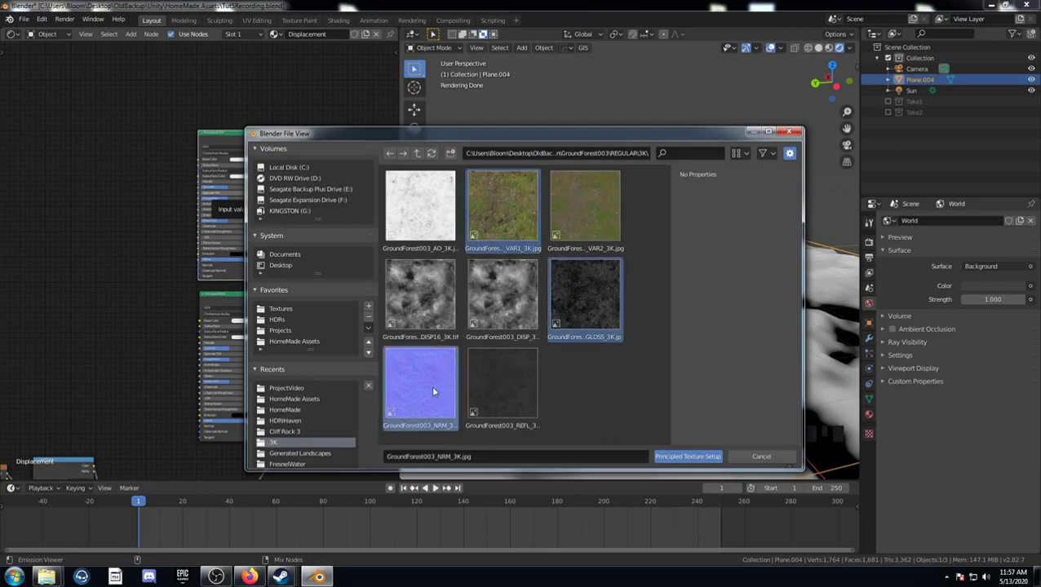
click(680, 455)
middle_drag(37, 278, 117, 239)
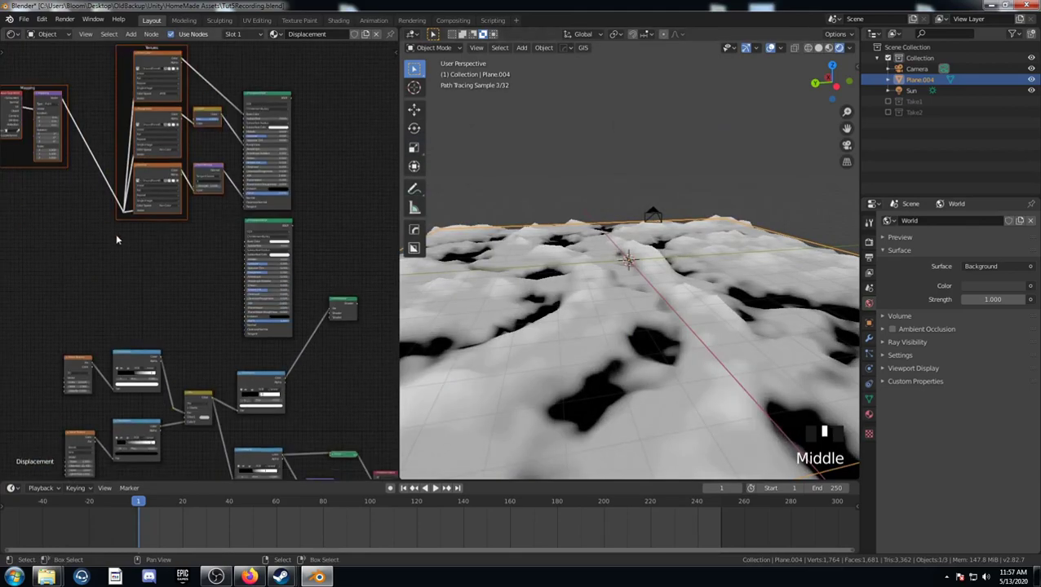
Step: Move the upper Principled BSDF together with its texture and mapping nodes higher, leaving a wide gap above the second shader
scroll(139, 252, down, 3)
middle_drag(220, 254, 241, 270)
shift+click(284, 152)
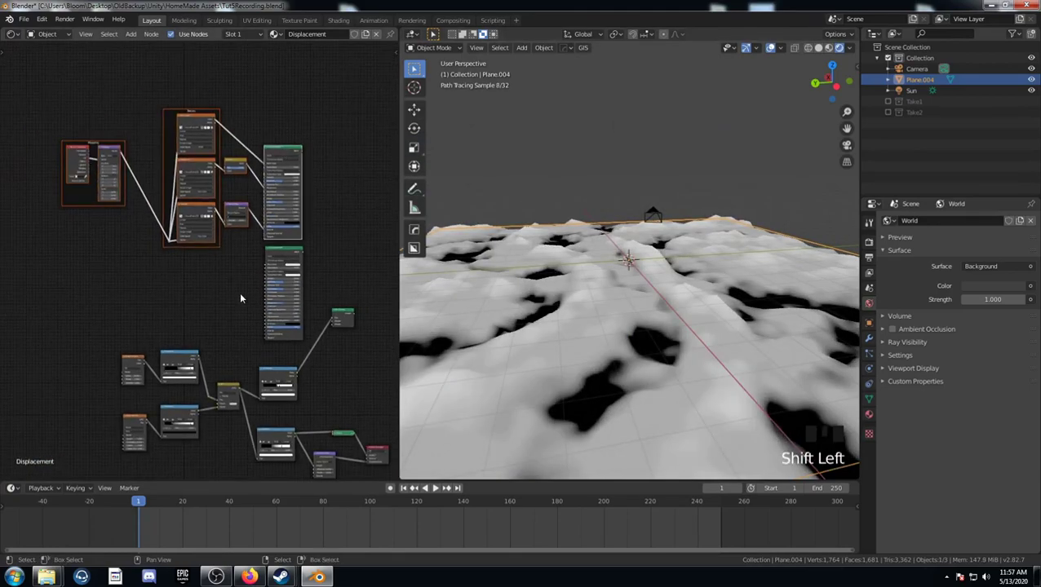
key(g)
click(249, 164)
middle_drag(249, 165, 234, 331)
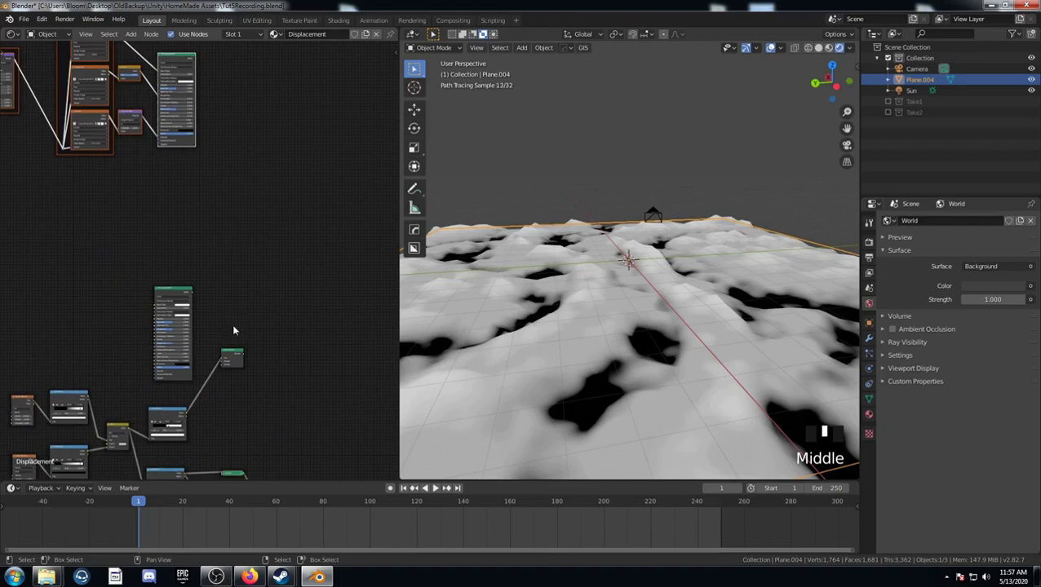
Step: Reposition the Mix Shader and the lower Principled BSDF higher, and connect the upper BSDF to the Mix Shader's first Shader input
drag(237, 351, 302, 217)
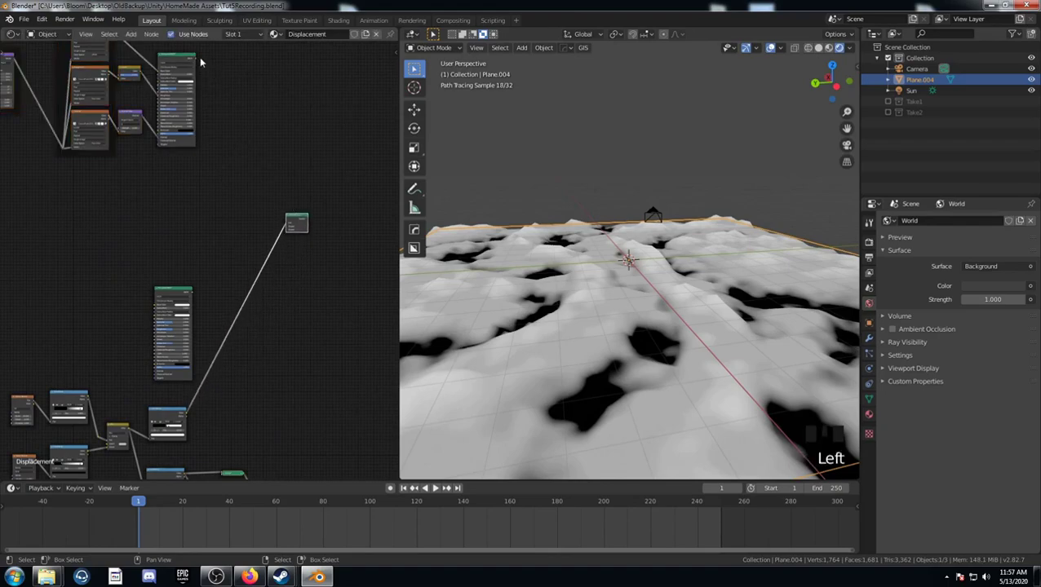
drag(194, 58, 287, 228)
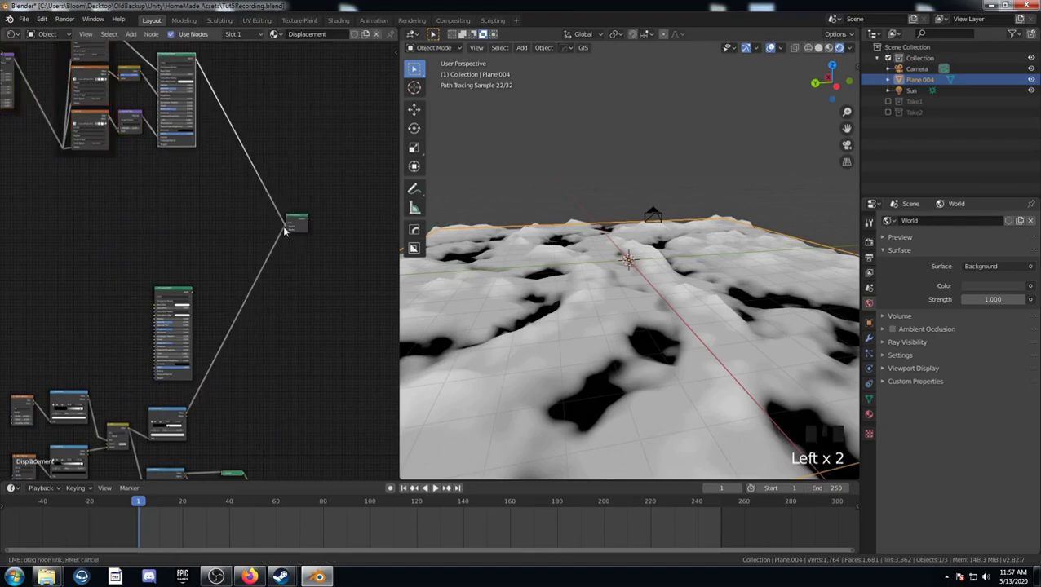
drag(167, 293, 167, 231)
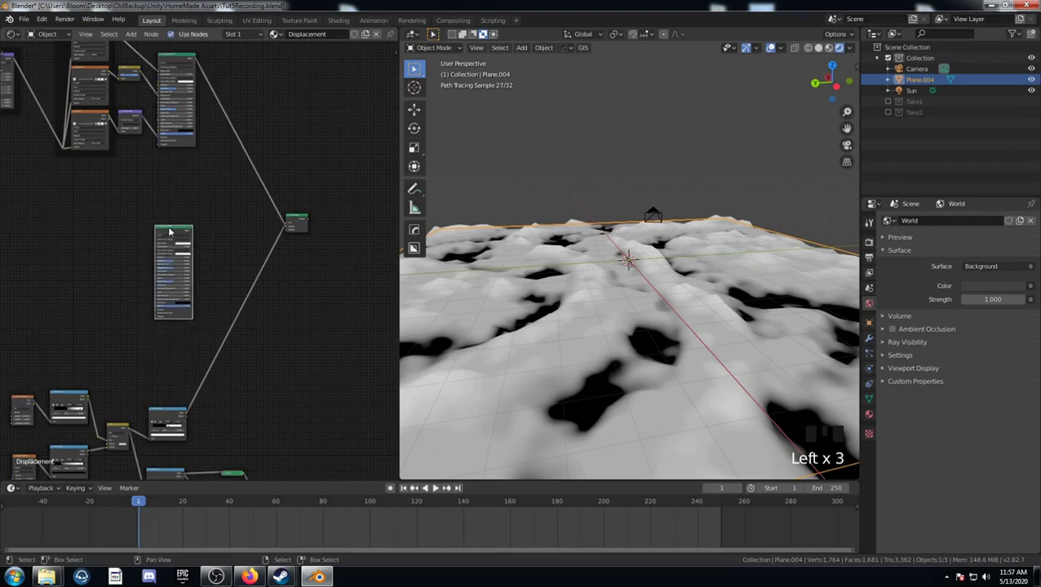
Step: Start a Principled Texture Setup for the lower Principled BSDF and browse to Textures/Textures.com/Rock/Cliff Rock 3
middle_drag(167, 232, 220, 268)
key(ctrl+shift+t)
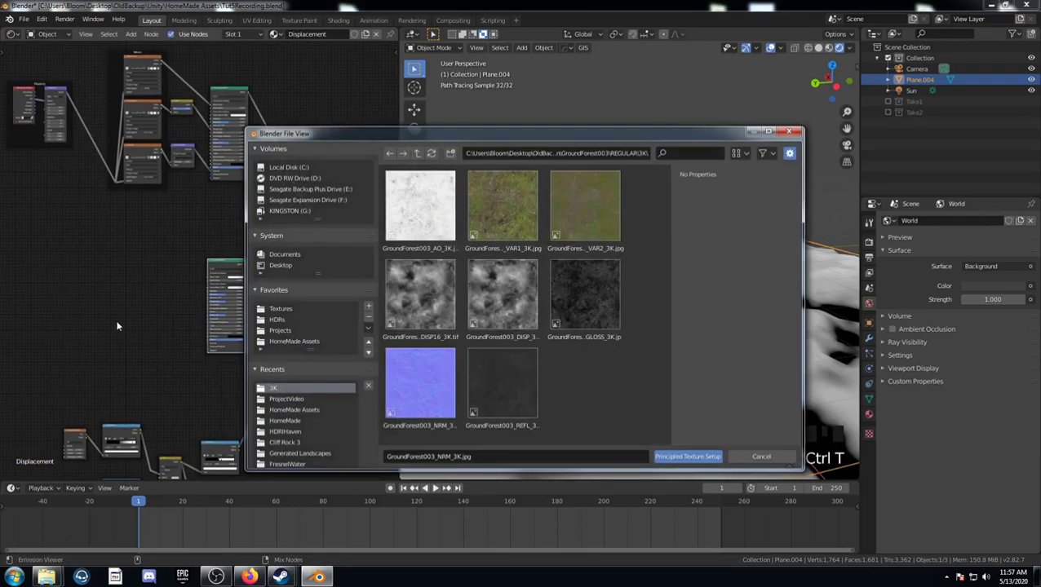
click(419, 154)
click(419, 154)
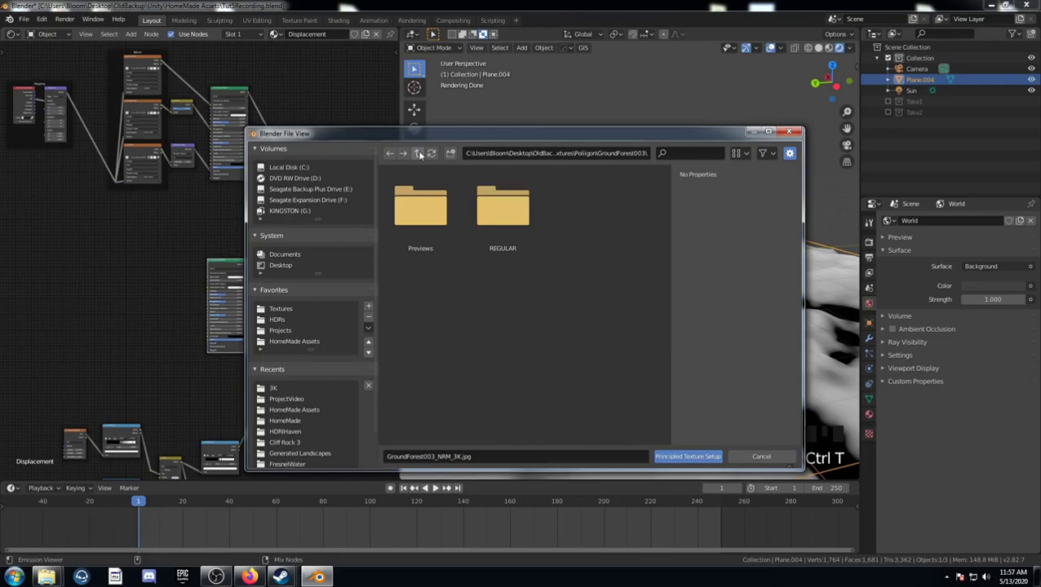
click(419, 154)
click(280, 309)
scroll(477, 305, down, 10)
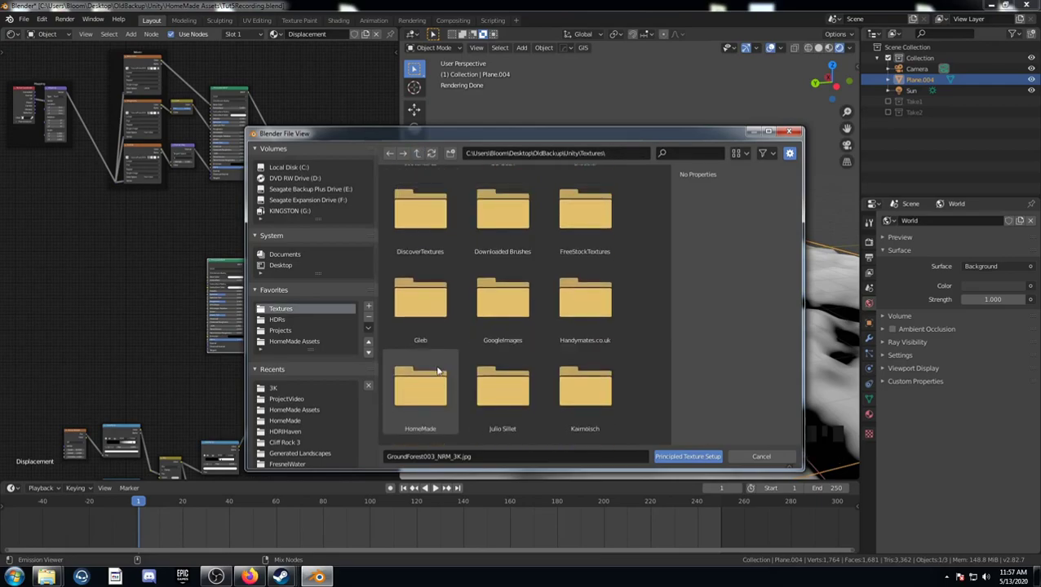
scroll(471, 405, down, 2)
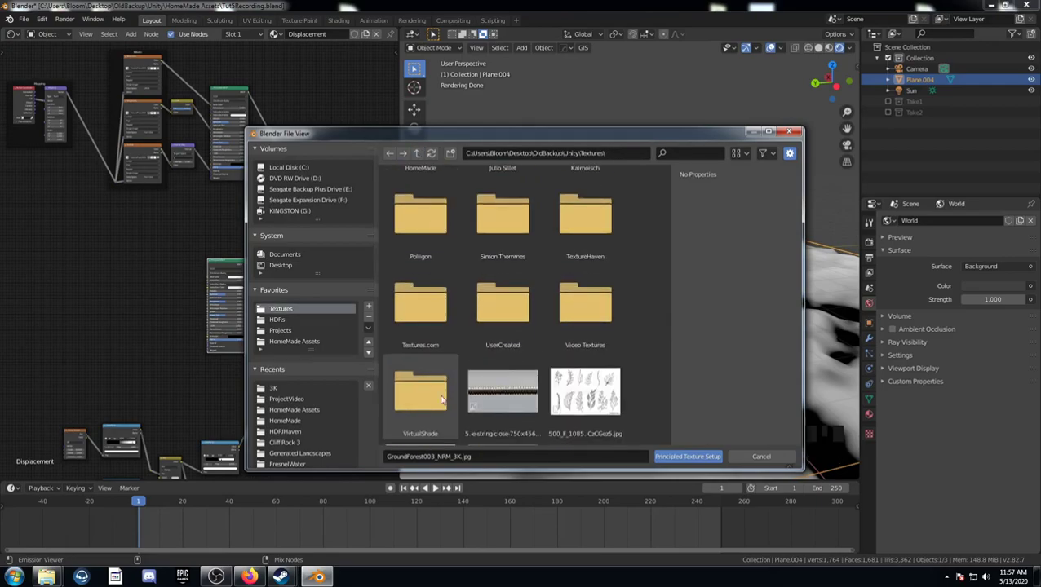
double_click(422, 310)
scroll(433, 360, down, 5)
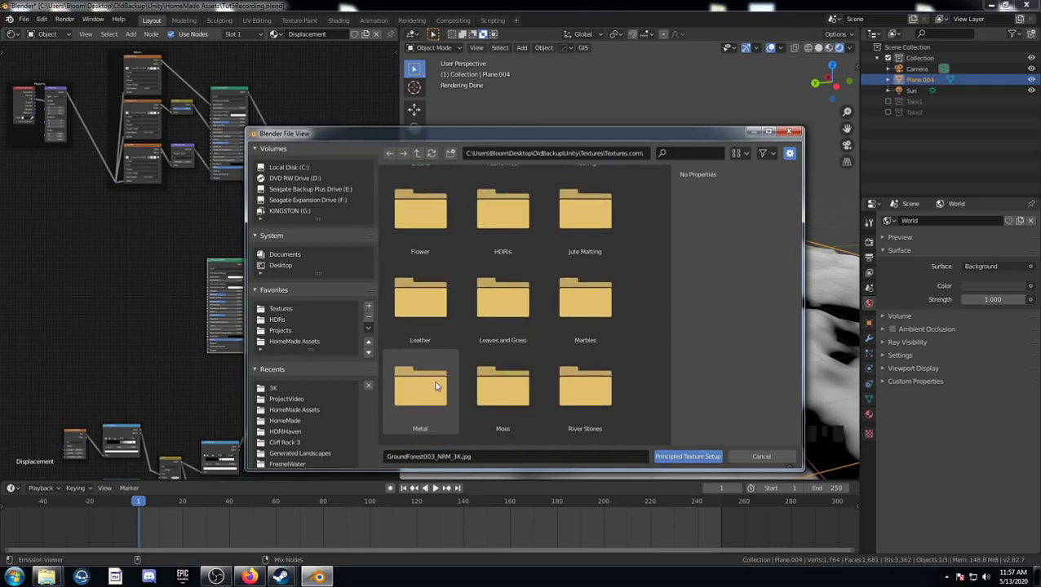
double_click(450, 404)
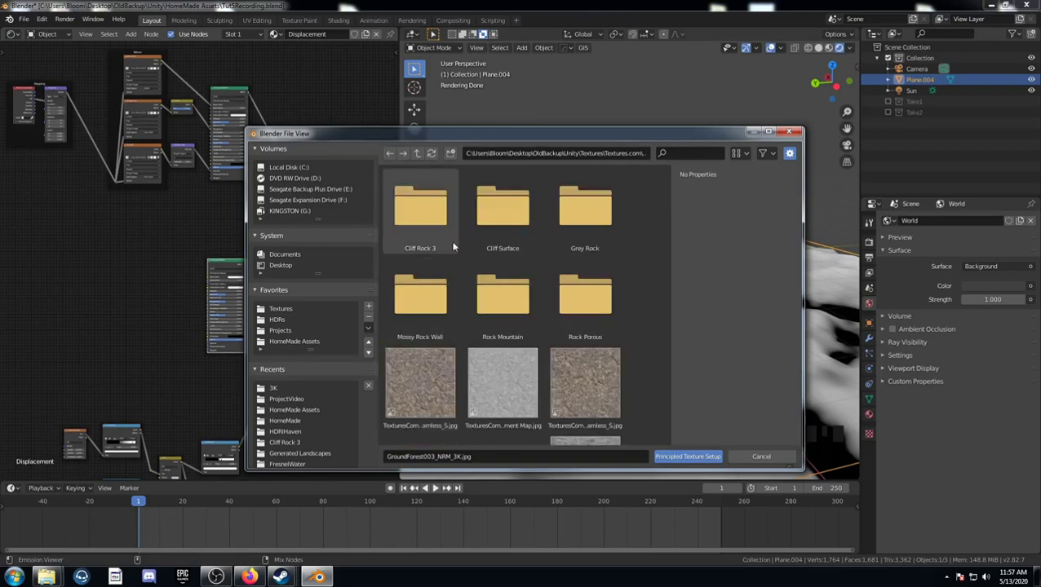
double_click(443, 223)
Step: Load the CliffRock3 albedo, normal and roughness 1K maps into the lower Principled BSDF
click(438, 226)
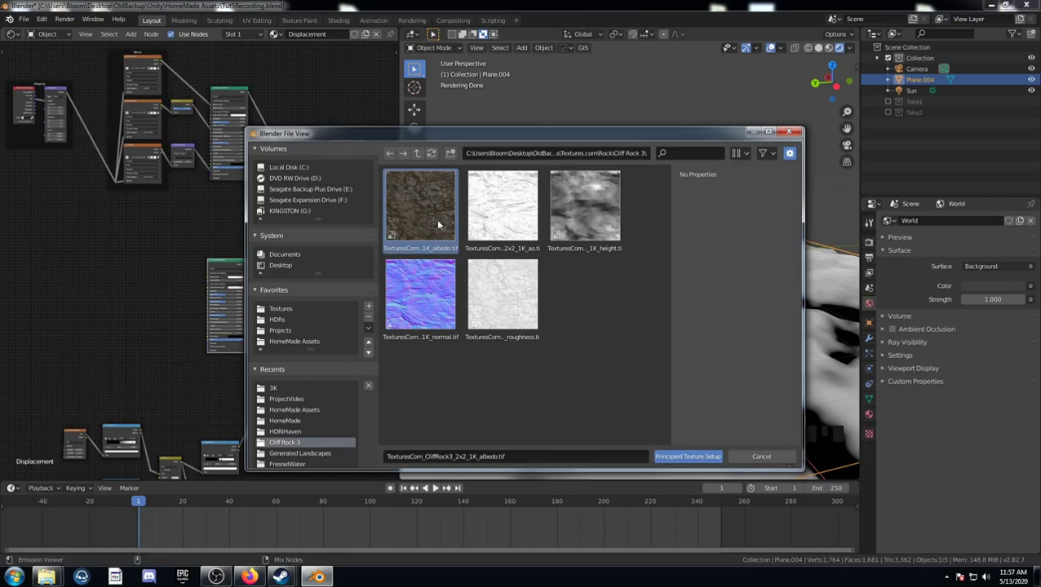
shift+click(440, 300)
shift+click(516, 303)
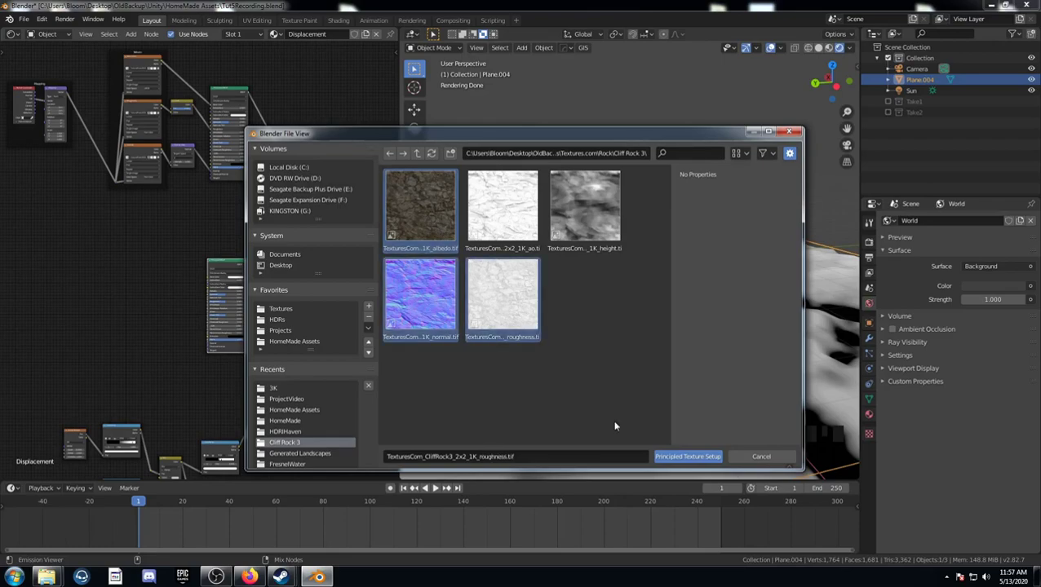
click(687, 456)
scroll(182, 275, down, 4)
middle_drag(181, 275, 203, 248)
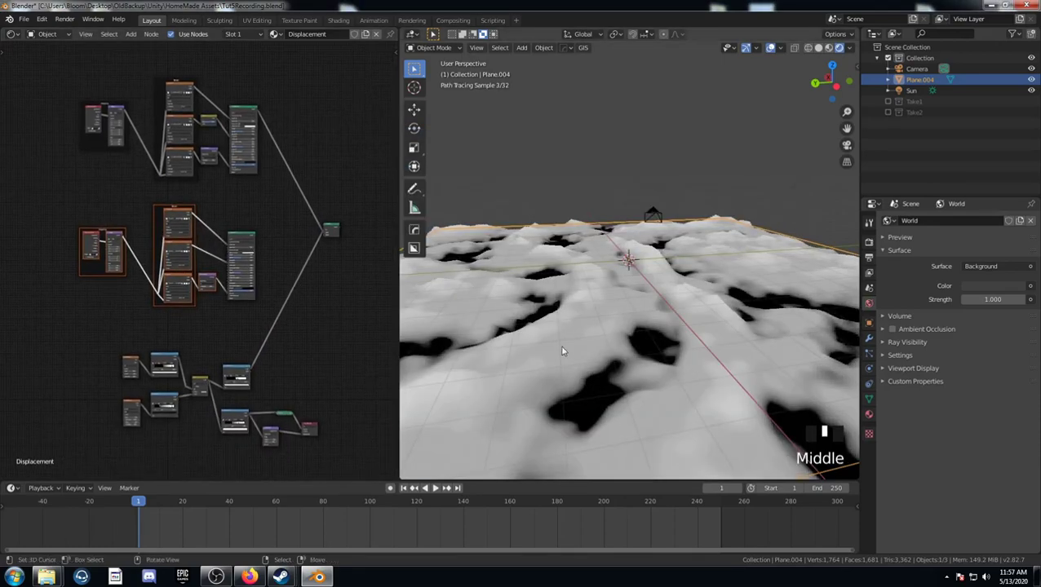
Step: Connect the Mix Shader's output to the Material Output's Surface input to preview it on the terrain
key(z)
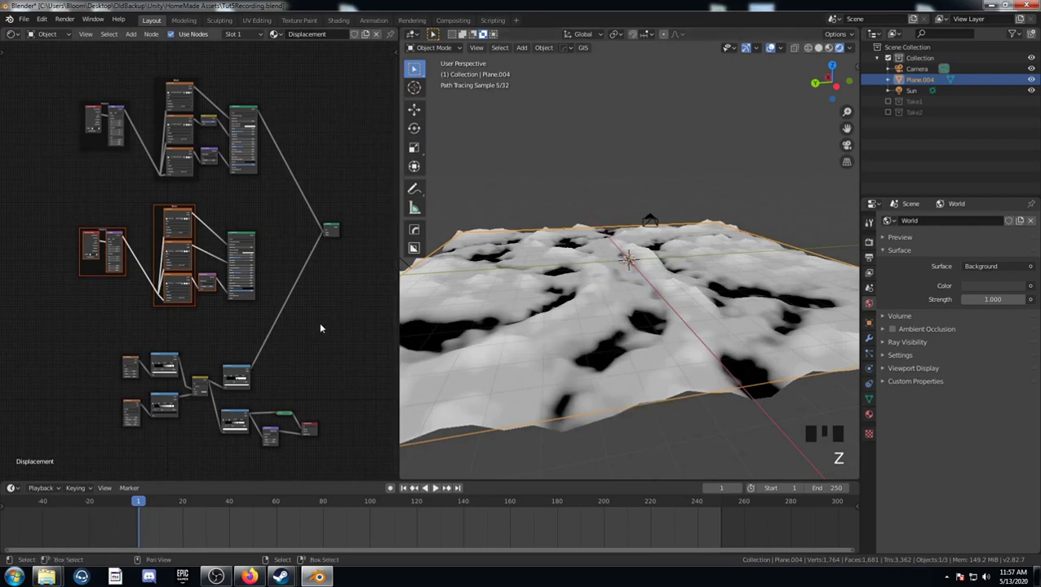
middle_drag(274, 302, 175, 237)
ctrl+shift+click(229, 157)
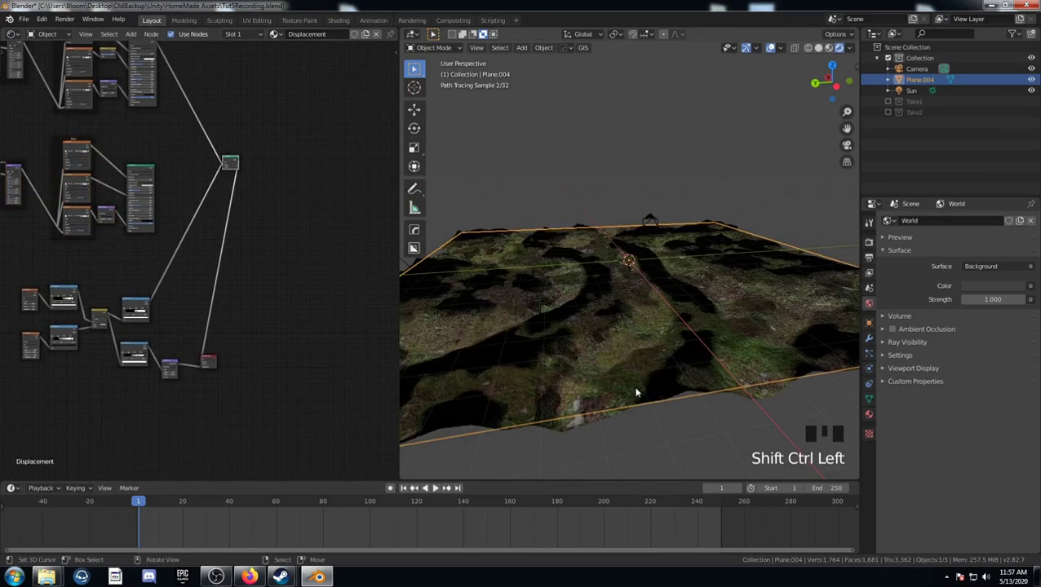
scroll(636, 392, up, 3)
scroll(142, 163, up, 4)
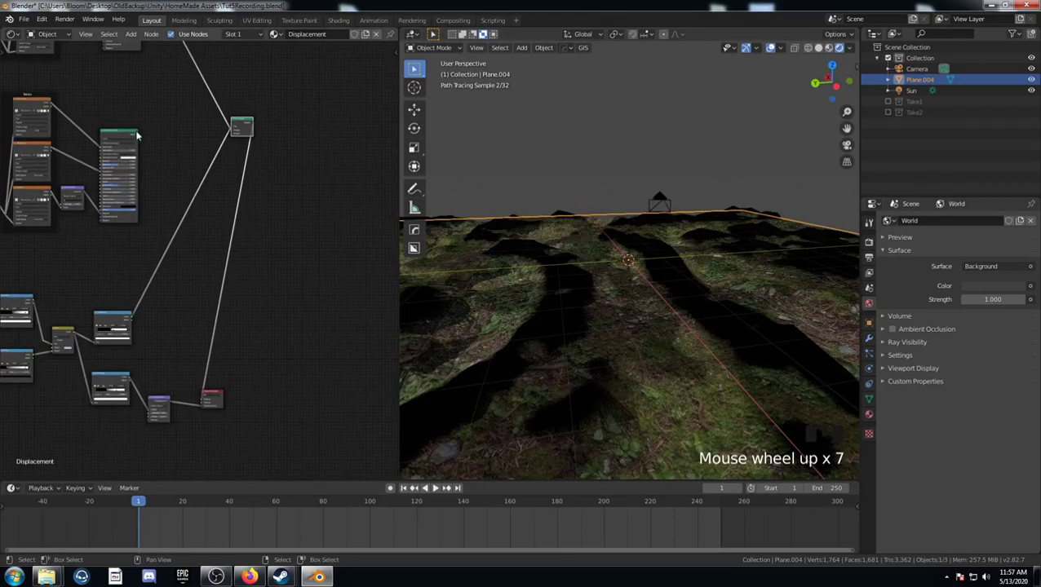
Step: Connect the lower Principled BSDF's output to the Mix Shader's second Shader input and inspect the blended terrain
drag(139, 139, 232, 132)
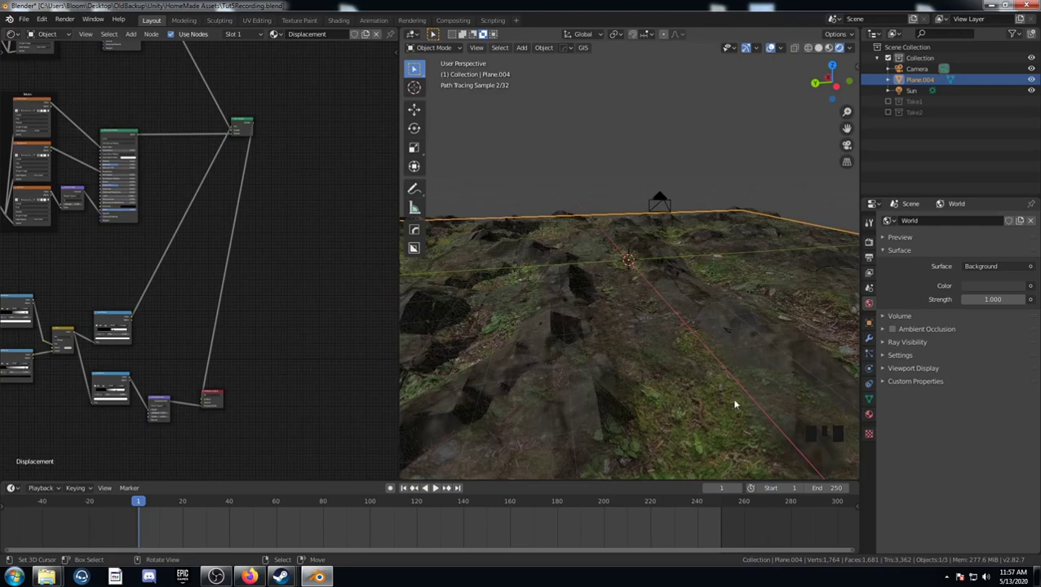
scroll(686, 333, up, 1)
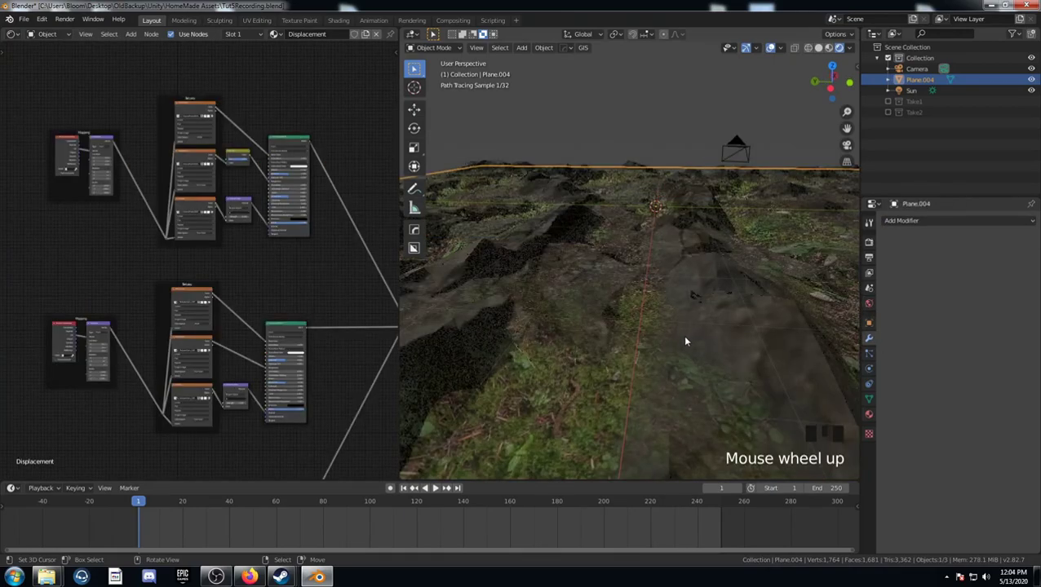
scroll(686, 341, down, 1)
middle_drag(683, 340, 626, 349)
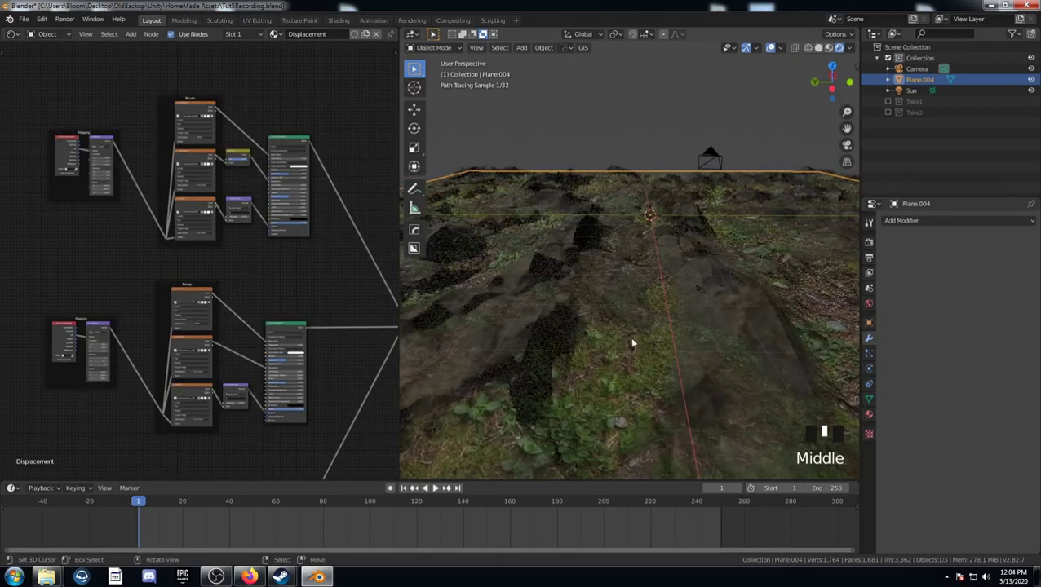
Step: Set the X, Y and Z scale of the ground forest textures' Mapping node to 10
scroll(127, 281, up, 4)
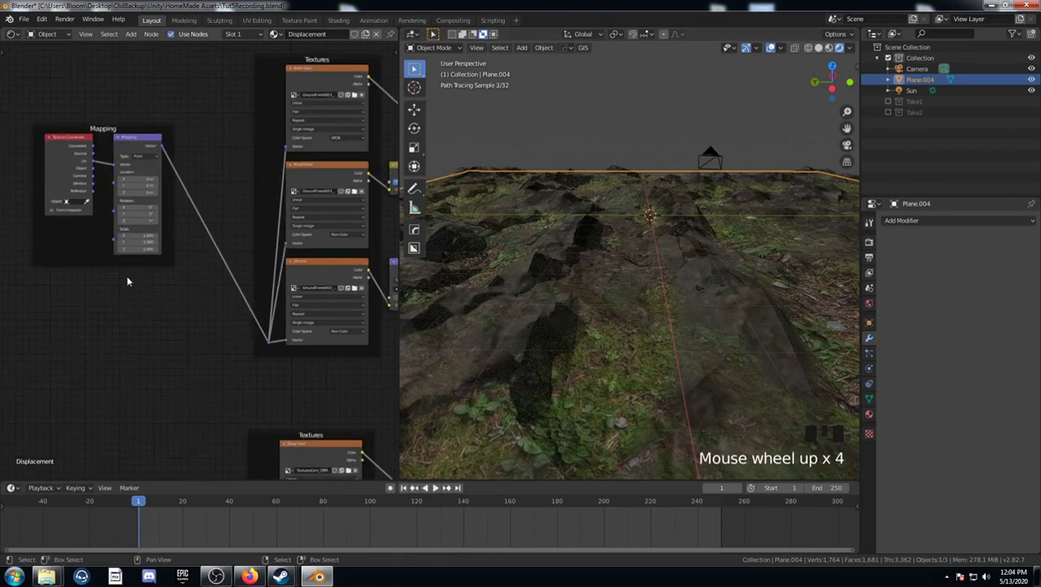
middle_drag(127, 281, 216, 281)
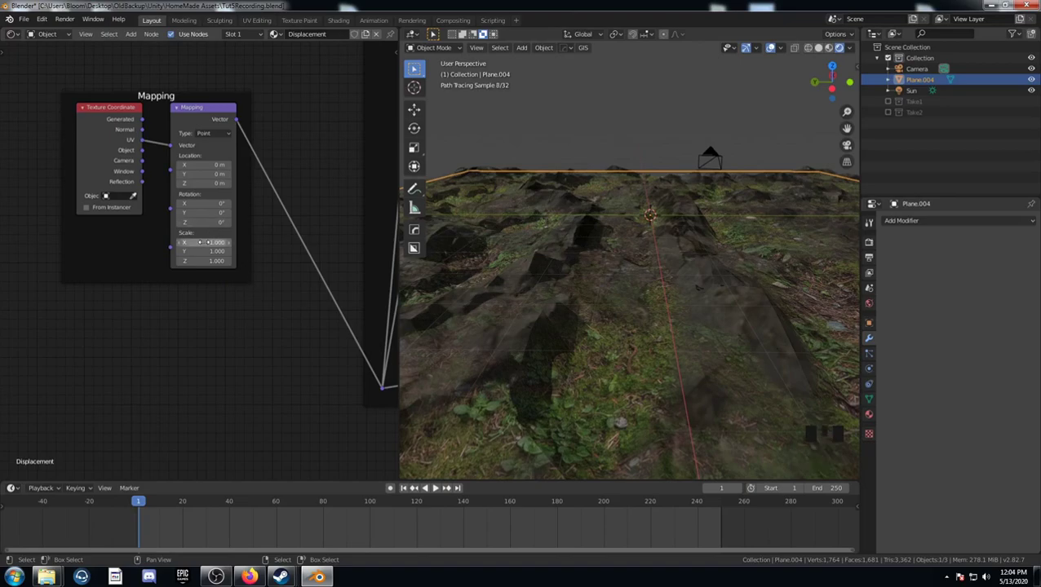
drag(201, 242, 200, 265)
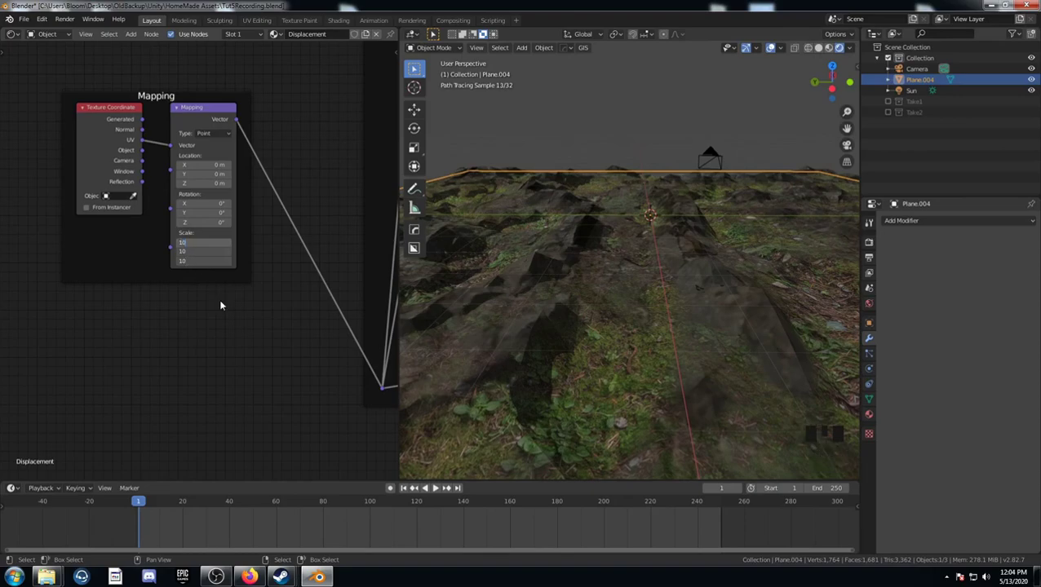
key(Return)
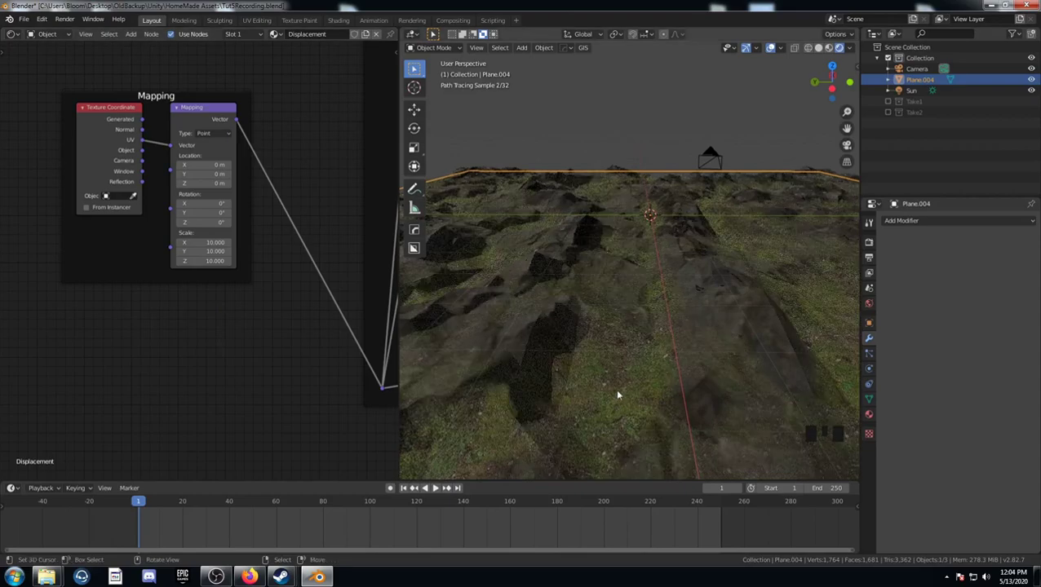
key(ctrl+z)
Step: Set the X, Y and Z scale of the cliff rock textures' Mapping node to 15 and check the terrain
middle_drag(247, 73, 209, 400)
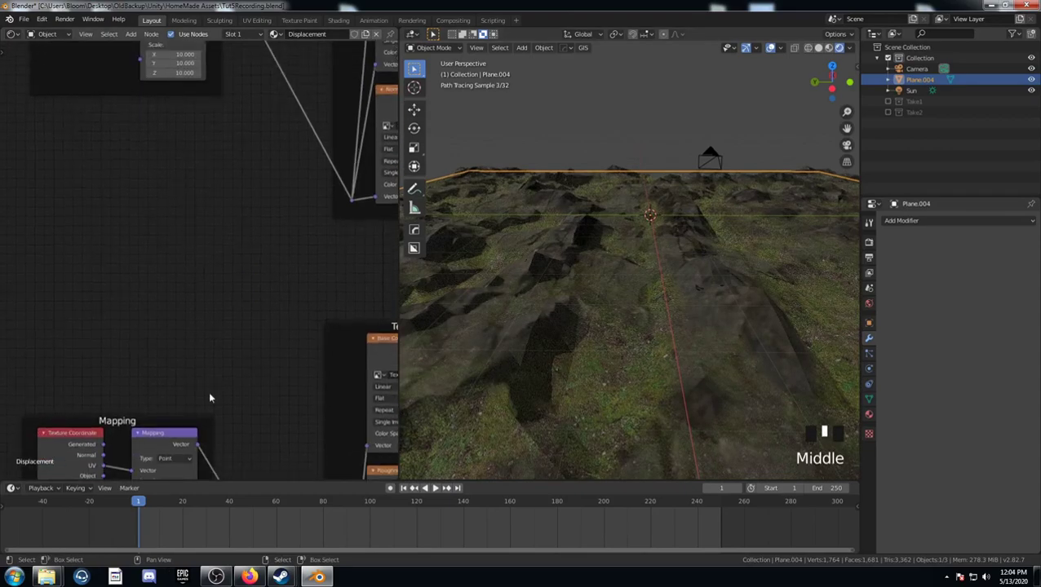
middle_drag(220, 474, 217, 320)
middle_drag(201, 404, 214, 309)
click(188, 300)
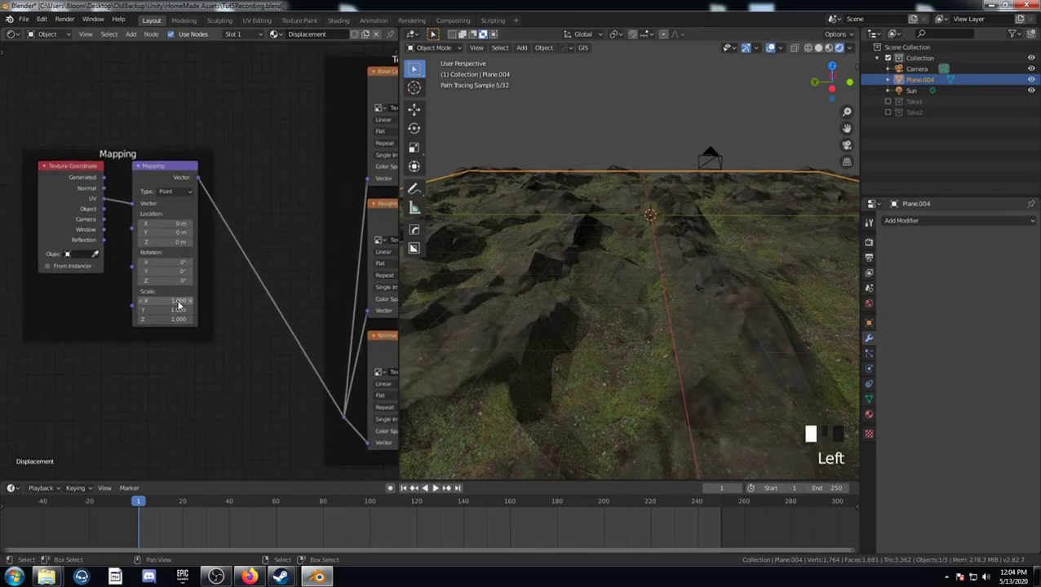
drag(163, 300, 163, 320)
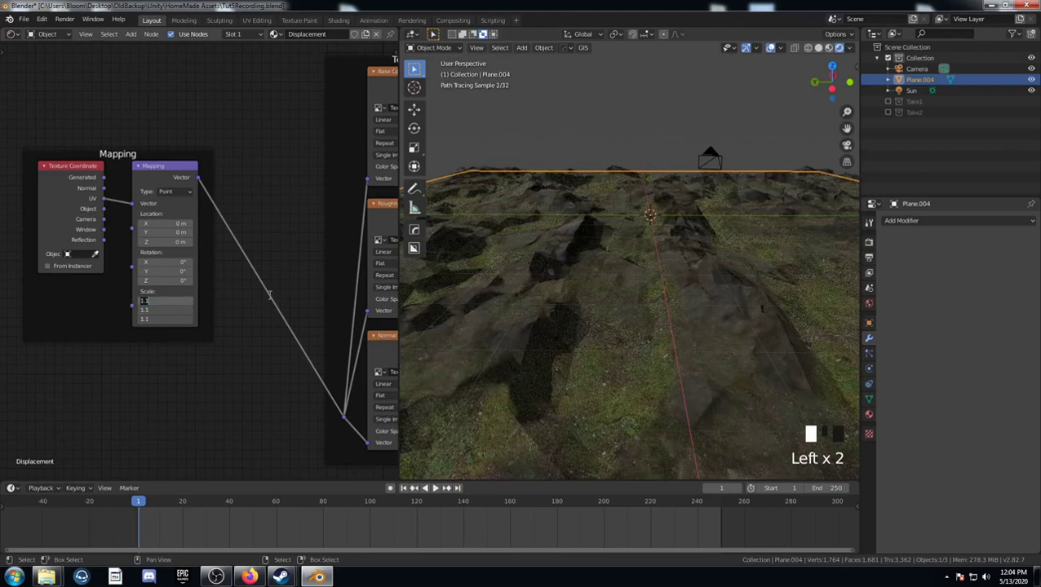
text(15)
key(Return)
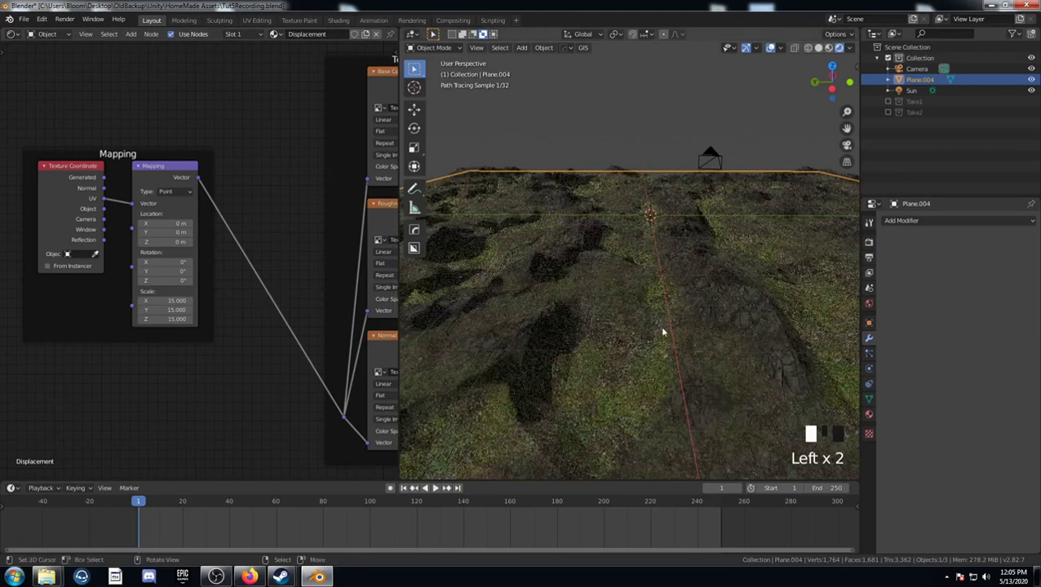
scroll(763, 355, down, 3)
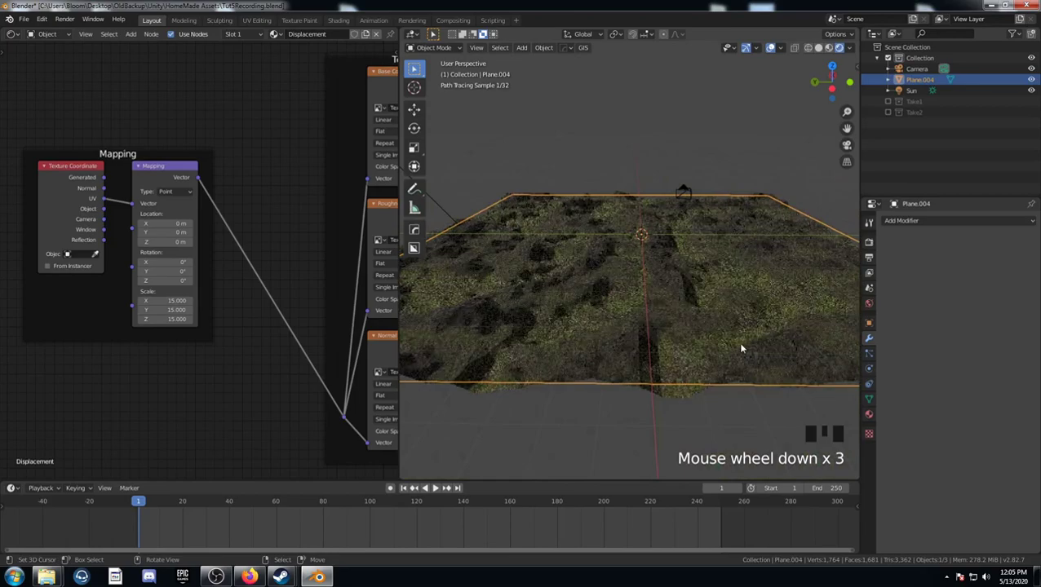
scroll(671, 338, up, 2)
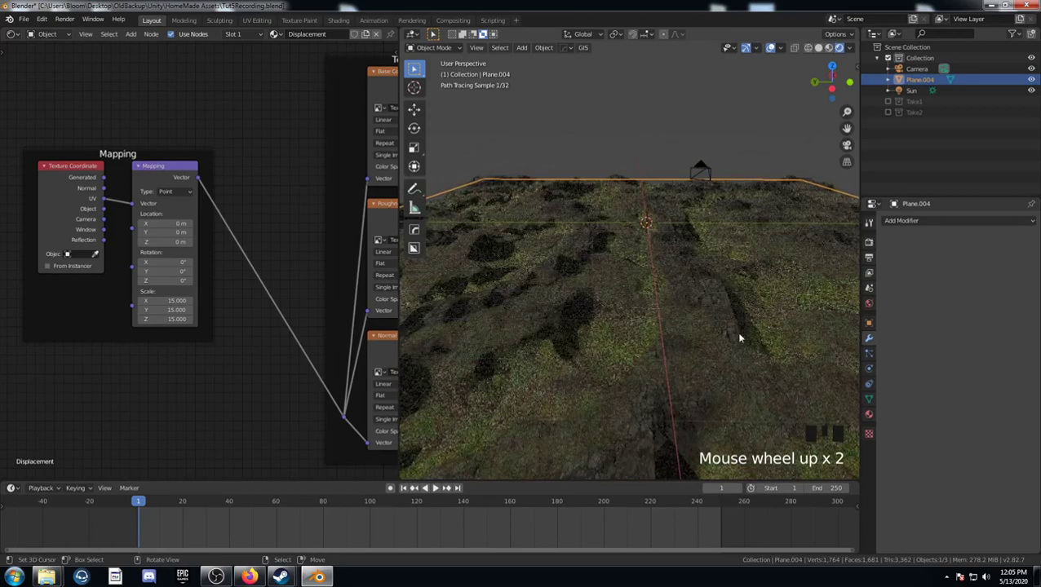
Step: Add a Subdivision Surface modifier to the terrain plane and set its viewport levels to 3
click(905, 220)
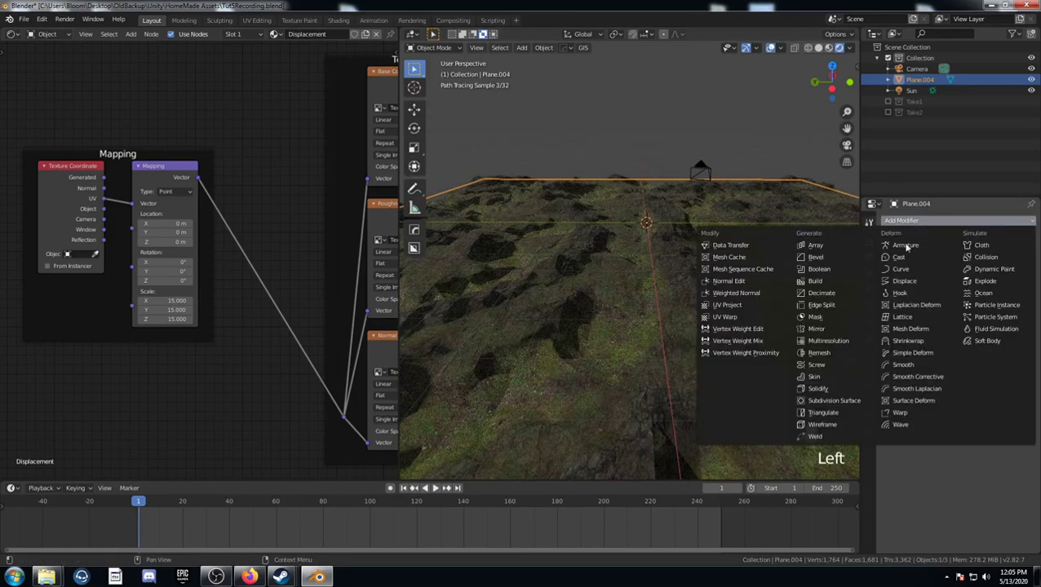
click(832, 400)
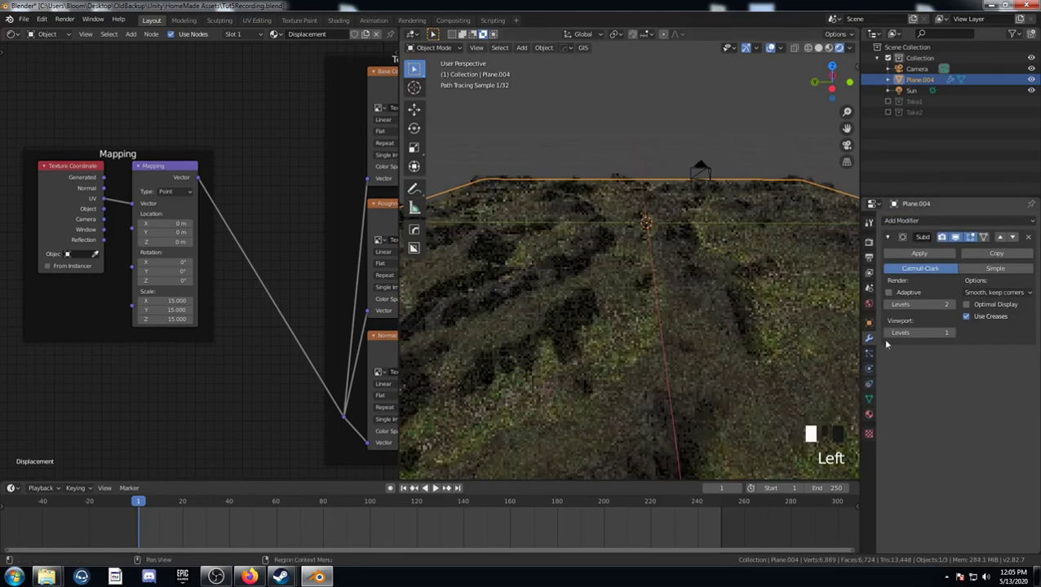
click(948, 333)
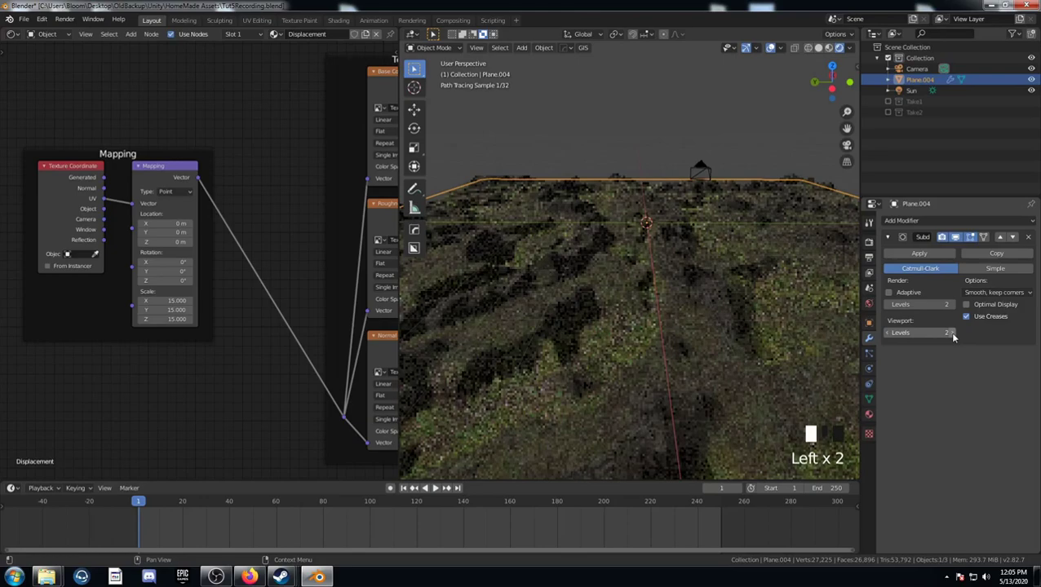
click(949, 332)
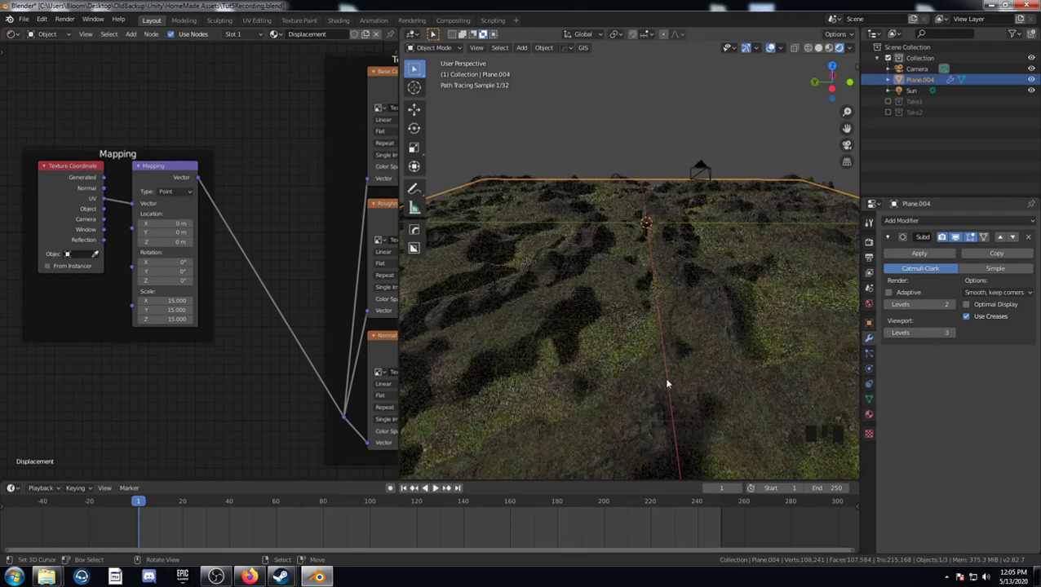
middle_drag(664, 377, 800, 358)
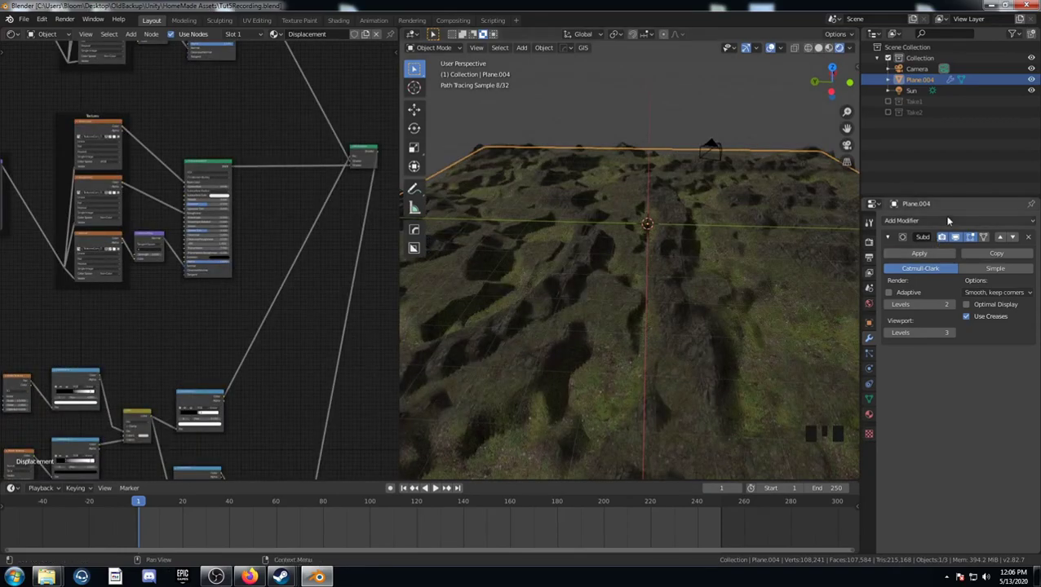
Step: Add a Displace modifier with a new texture to the terrain plane and set its strength to 0.005
click(890, 220)
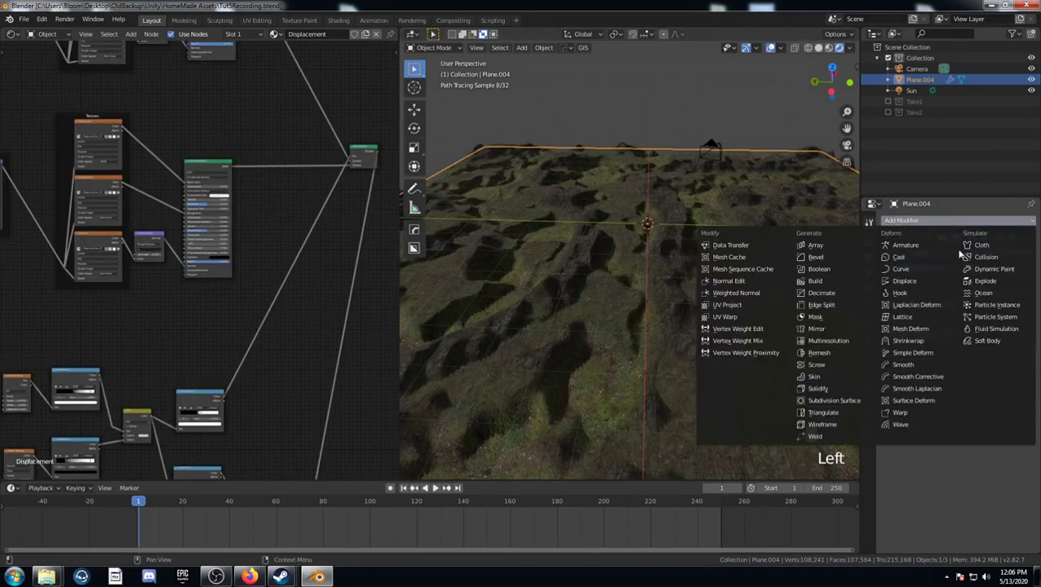
click(912, 282)
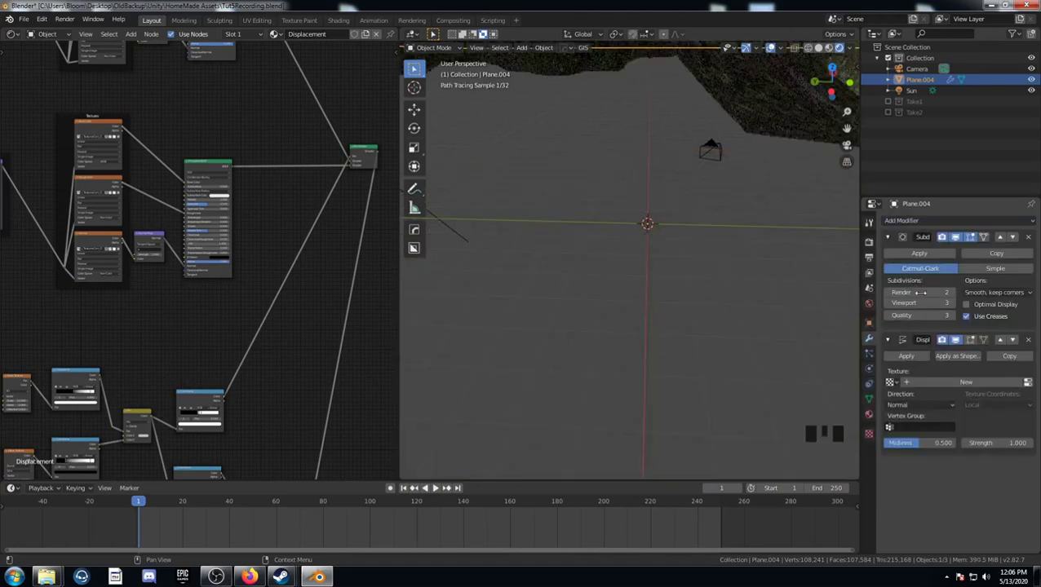
click(961, 383)
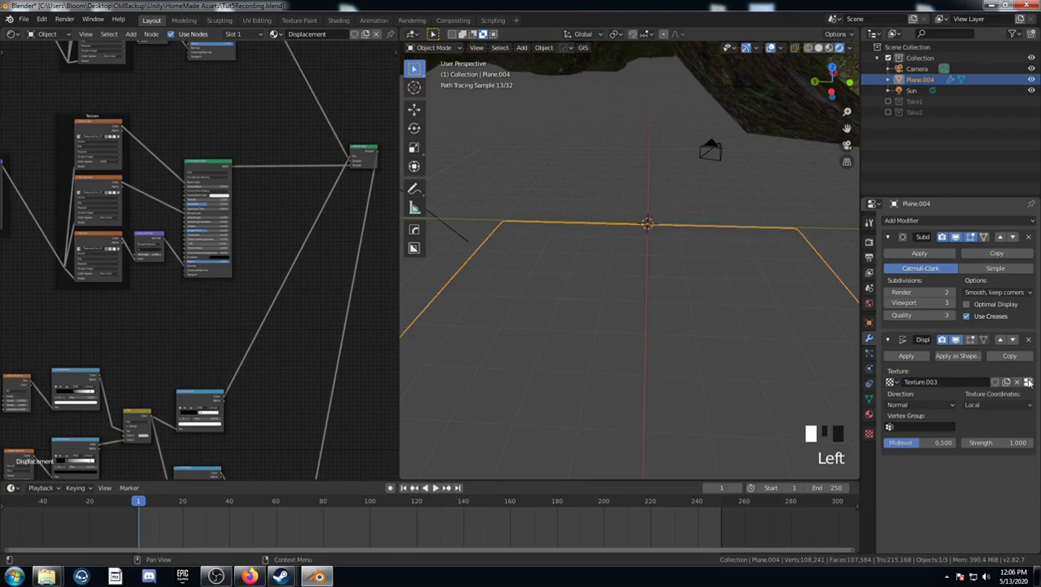
double_click(994, 443)
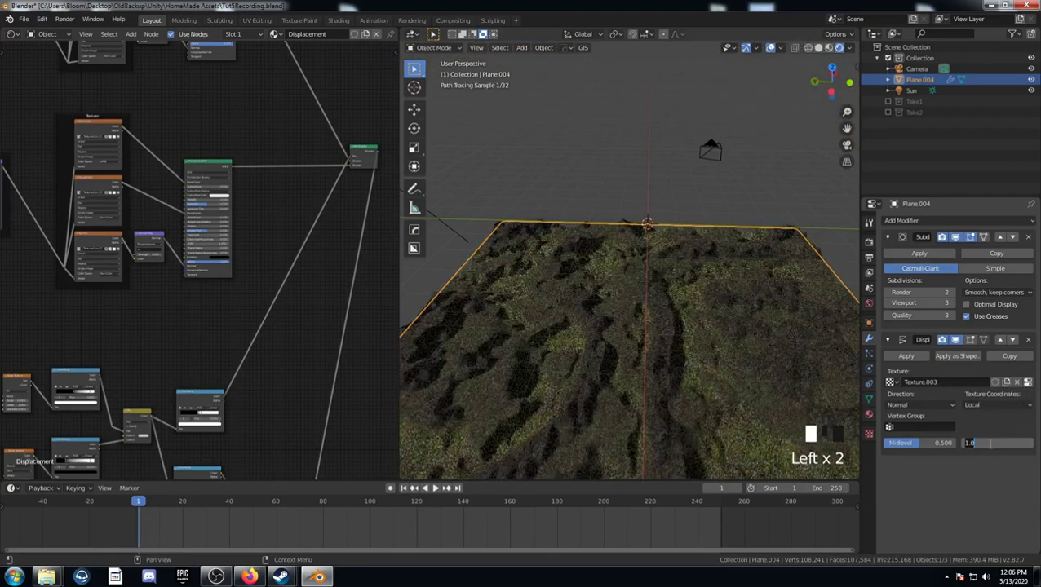
key(BackSpace)
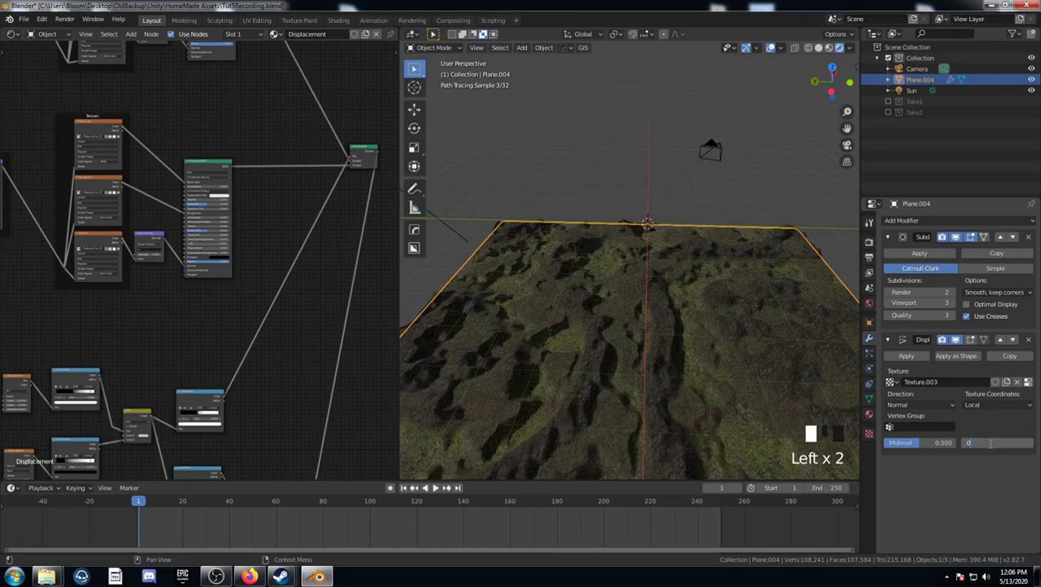
text(005)
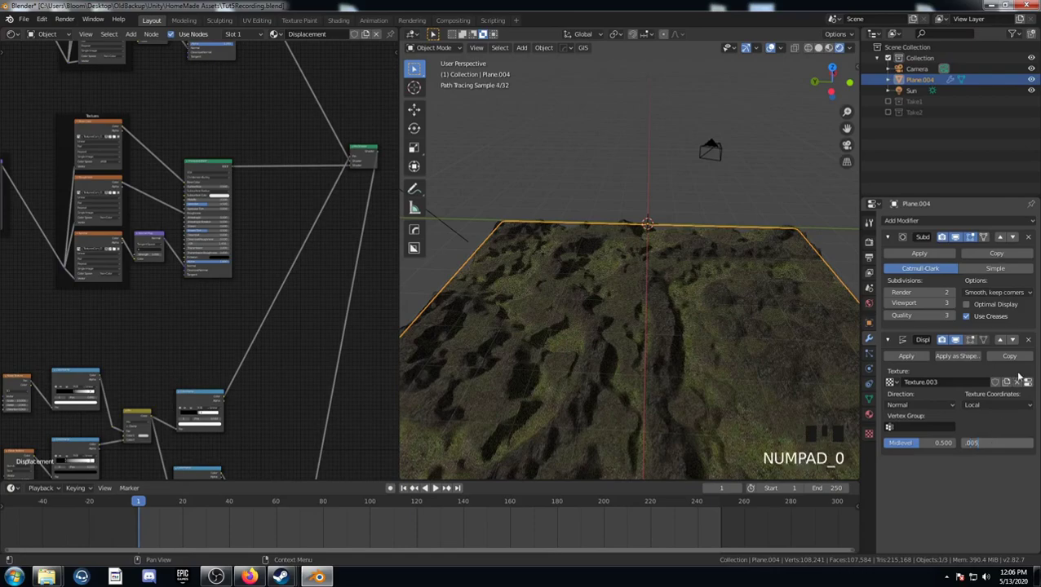
Step: Set the displacement texture's type to Clouds with a size of 0.001 and inspect the terrain surface
click(1019, 381)
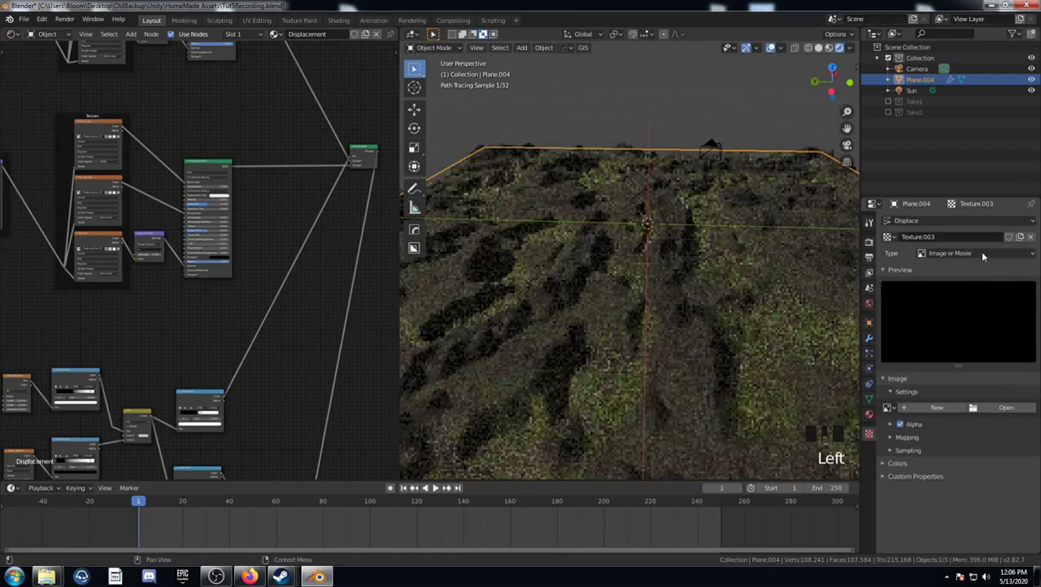
click(982, 253)
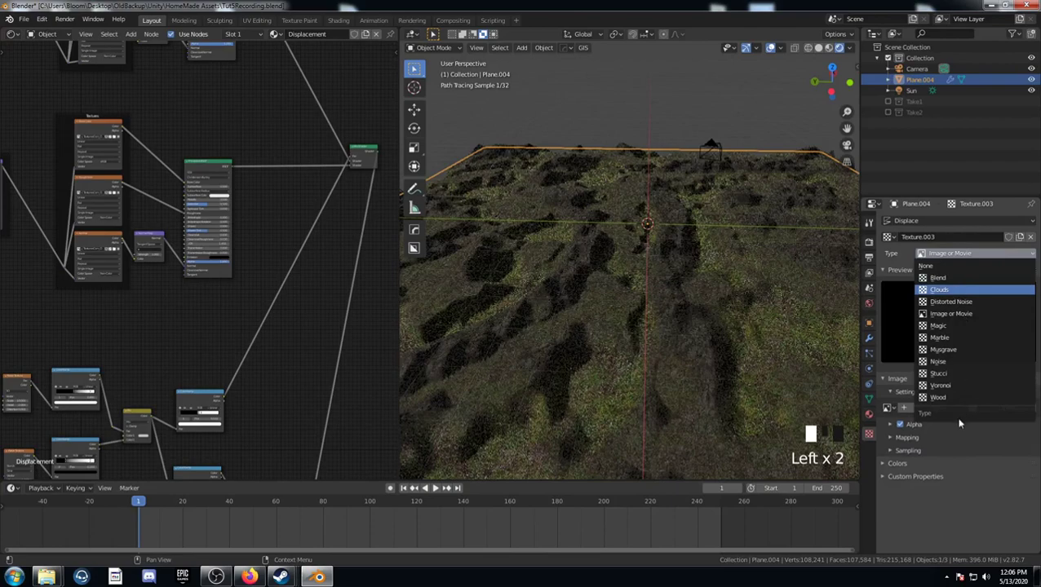
click(939, 289)
click(971, 443)
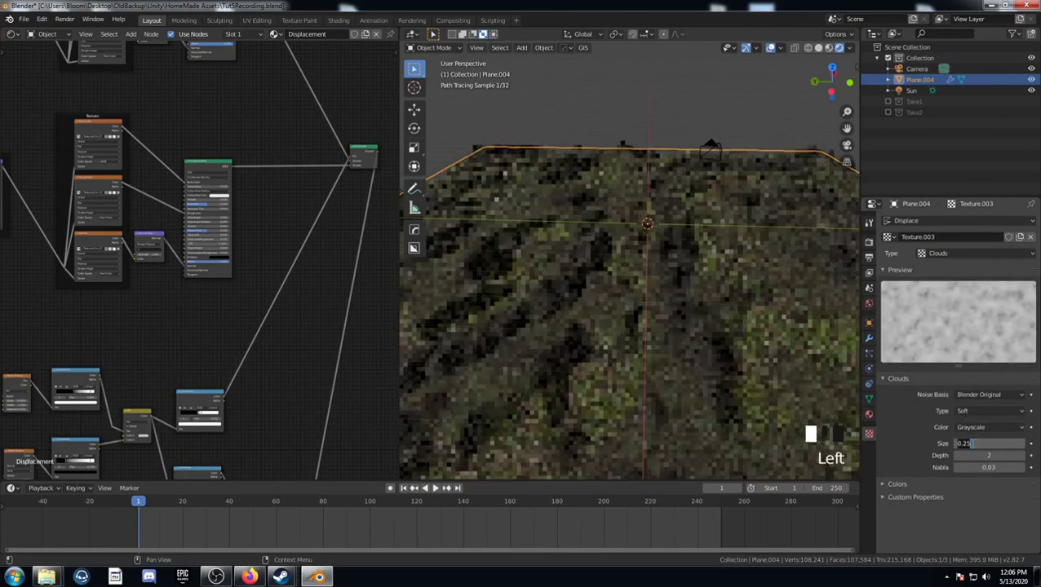
text(0.00)
text(1)
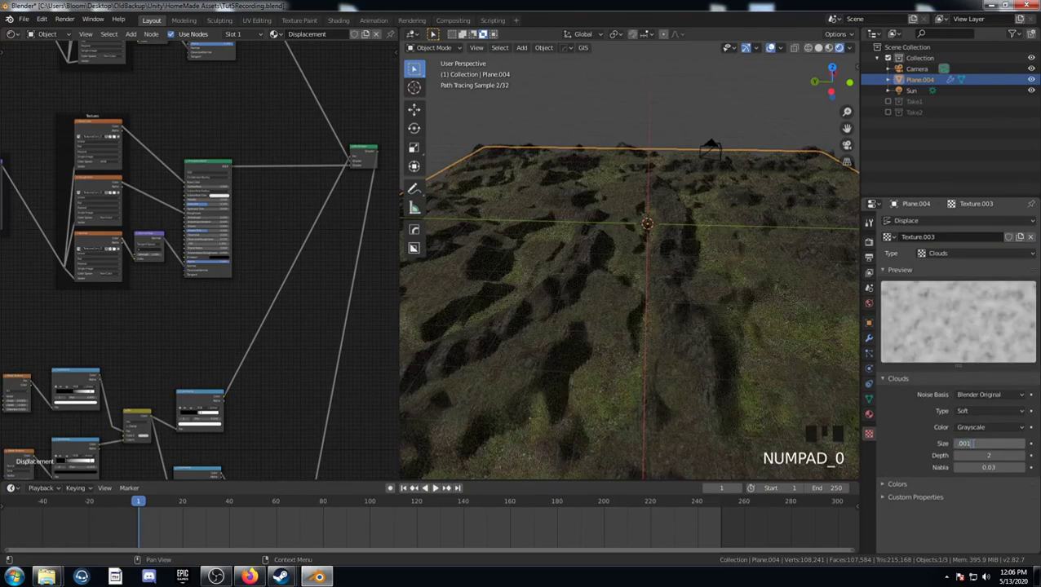
click(949, 334)
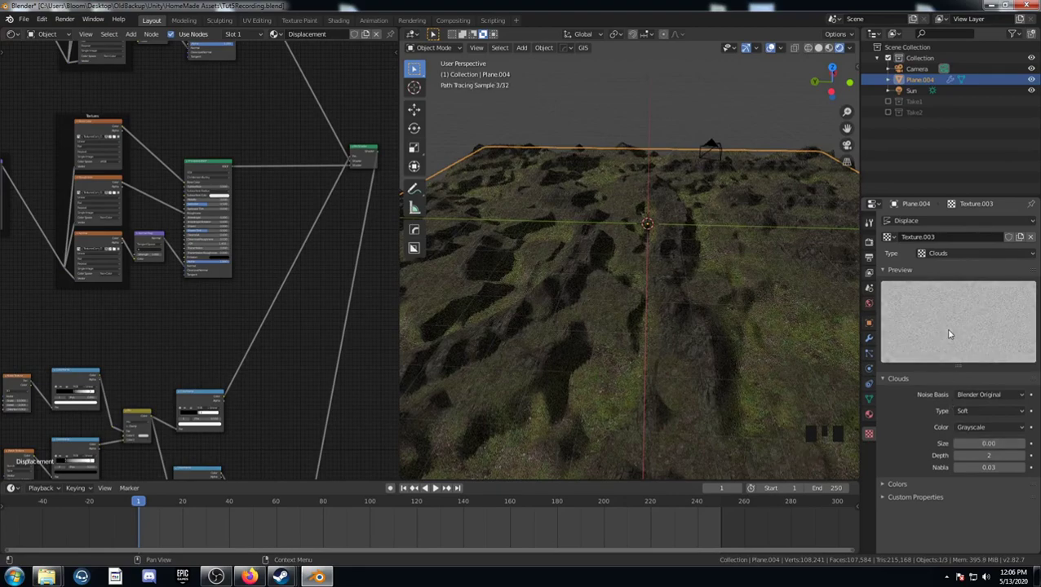
middle_drag(576, 274, 613, 360)
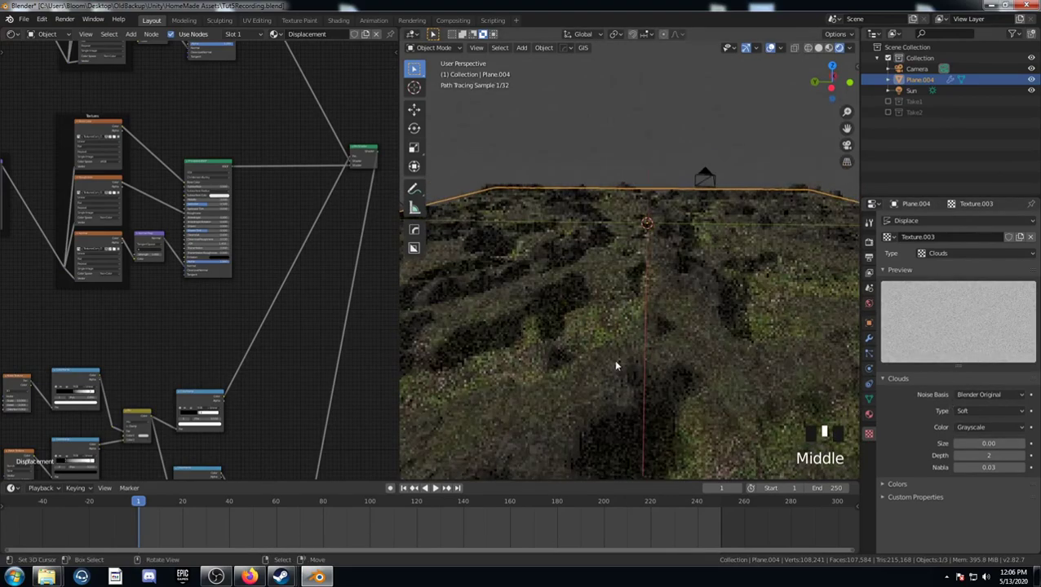
scroll(620, 374, up, 4)
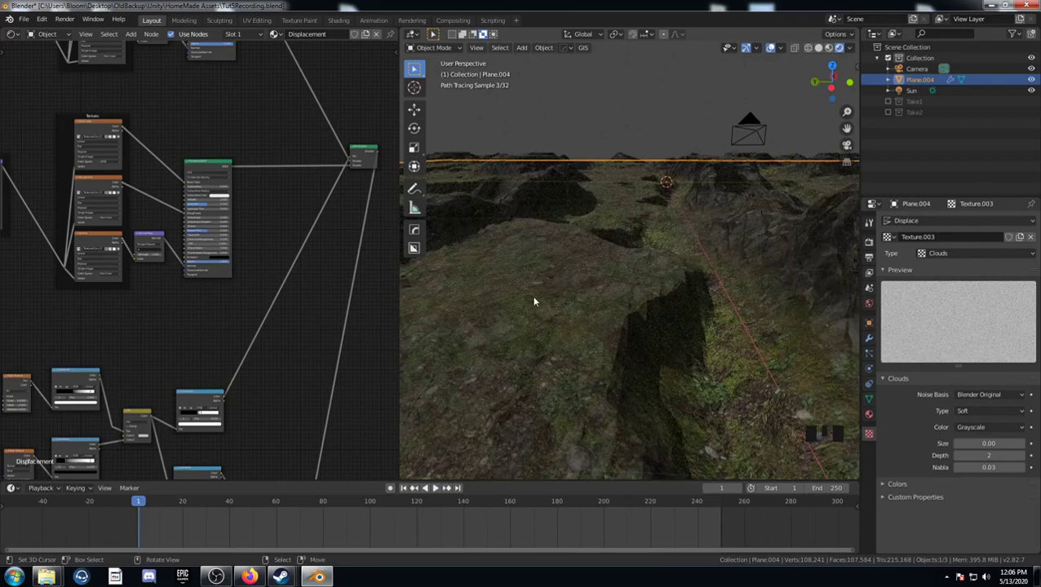
scroll(536, 315, down, 3)
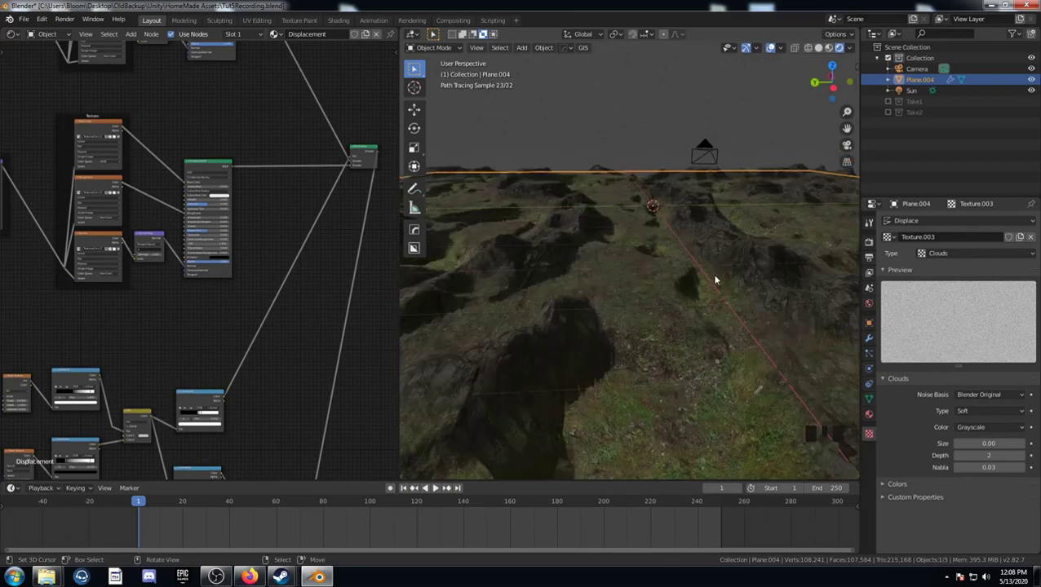
Step: Add a plane at the terrain's centre and scale it by 10
key(shift+a)
mouse_move(689, 272)
click(730, 266)
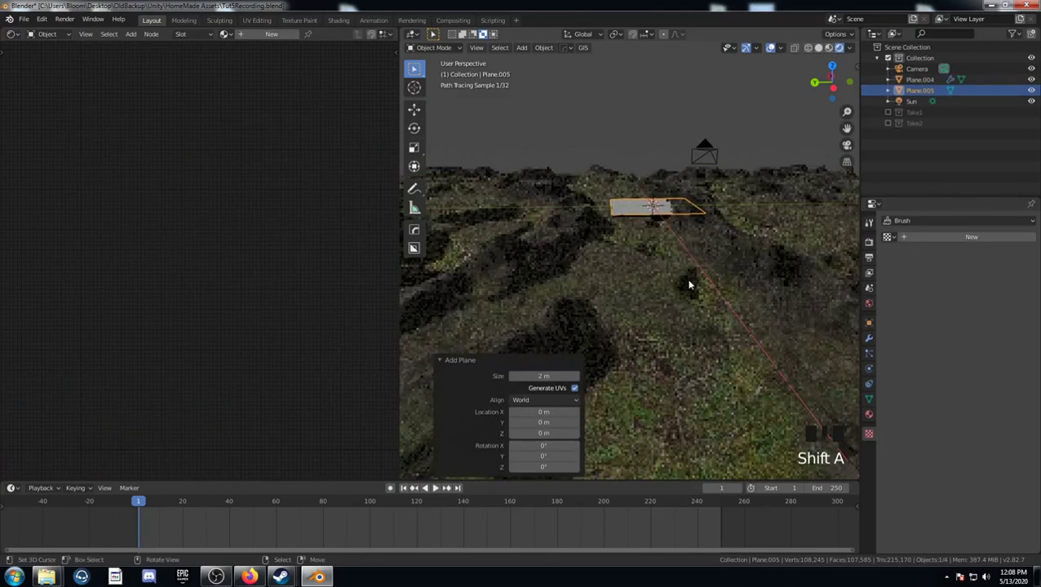
text(s10)
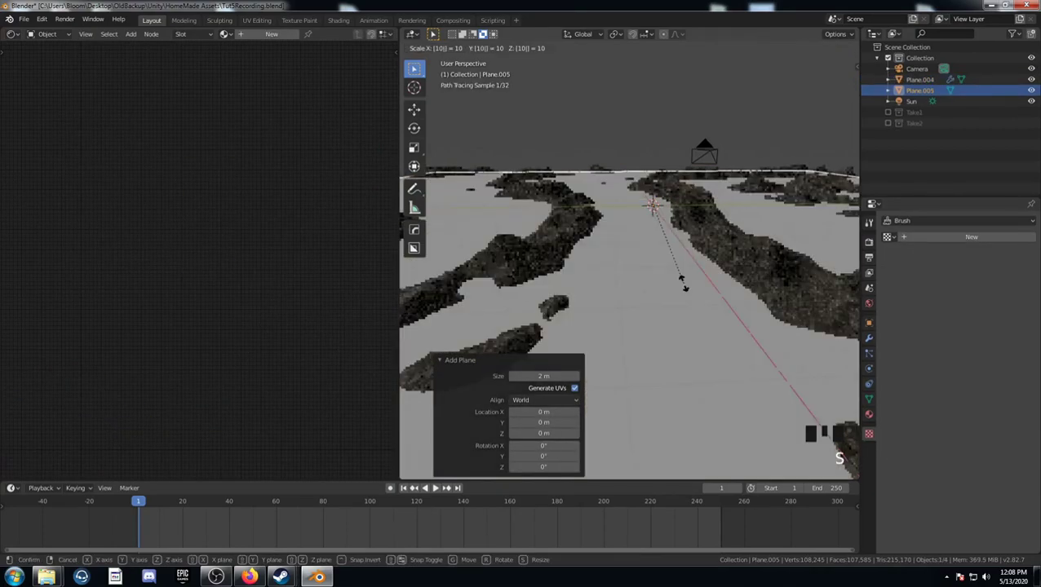
key(Return)
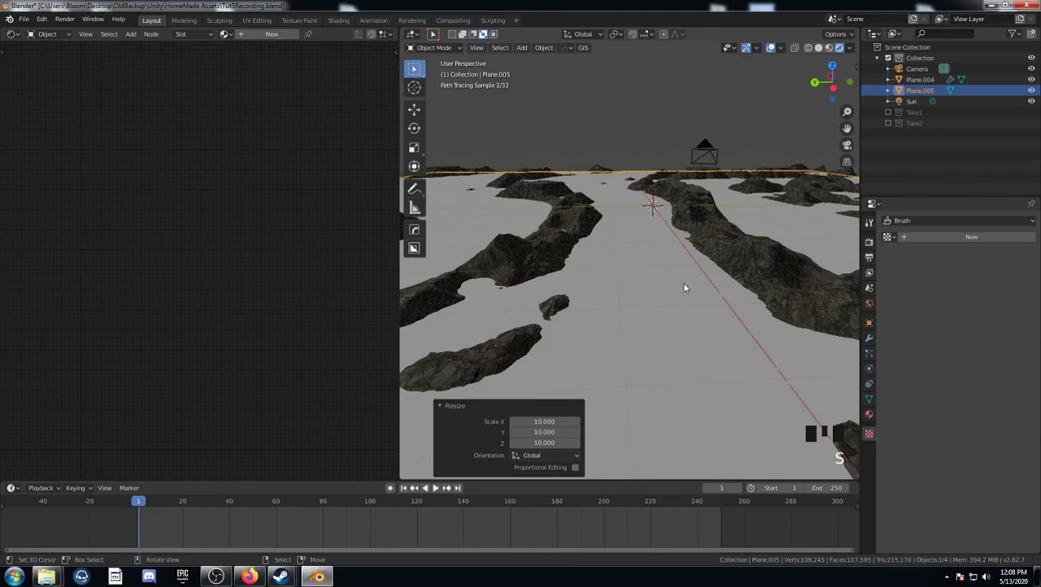
Step: Lower the new plane along Z by about 0.183 m so it shows only in the terrain's low areas
key(g)
key(z)
click(685, 296)
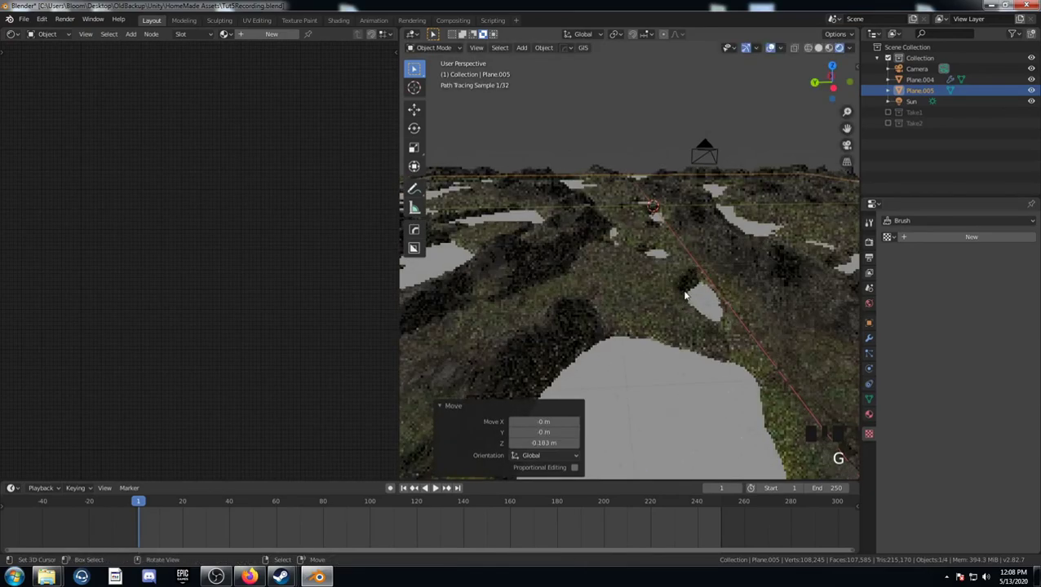
scroll(688, 321, down, 3)
middle_drag(689, 331, 681, 342)
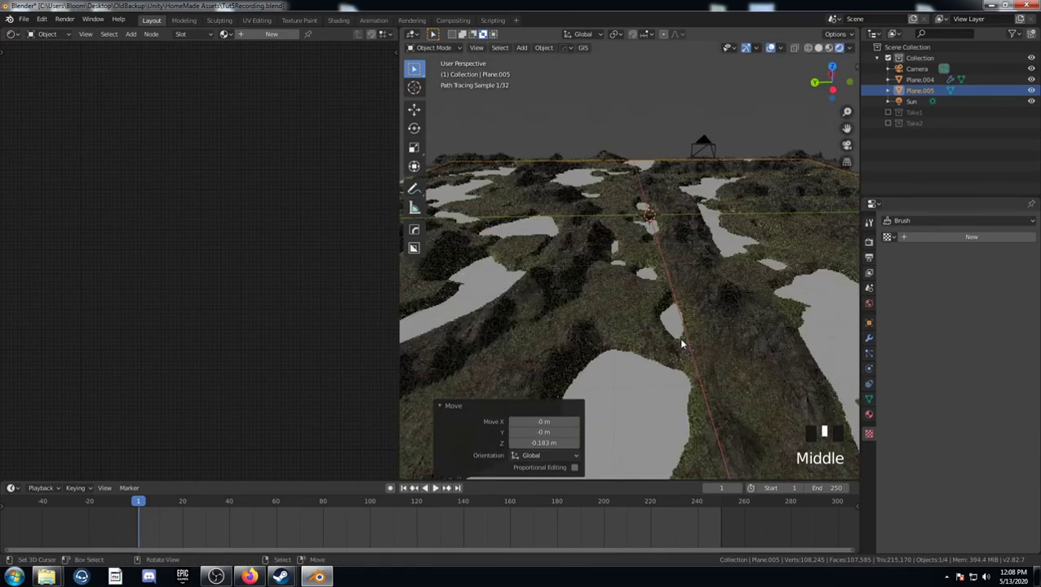
Step: Isolate the new plane in local view from above and give it a new material named Water
key(KP_Divide)
key(KP_Home)
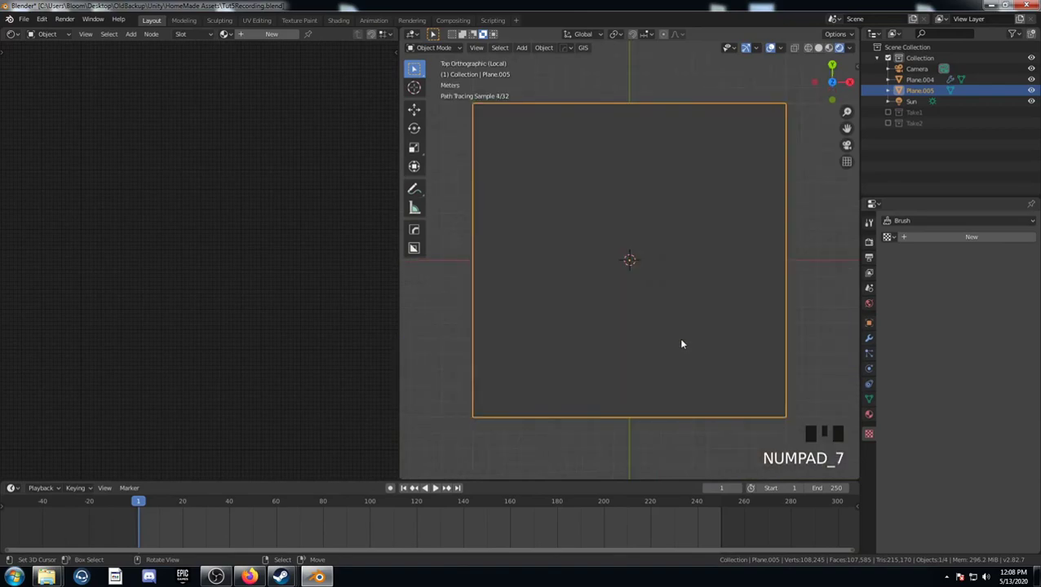
click(271, 34)
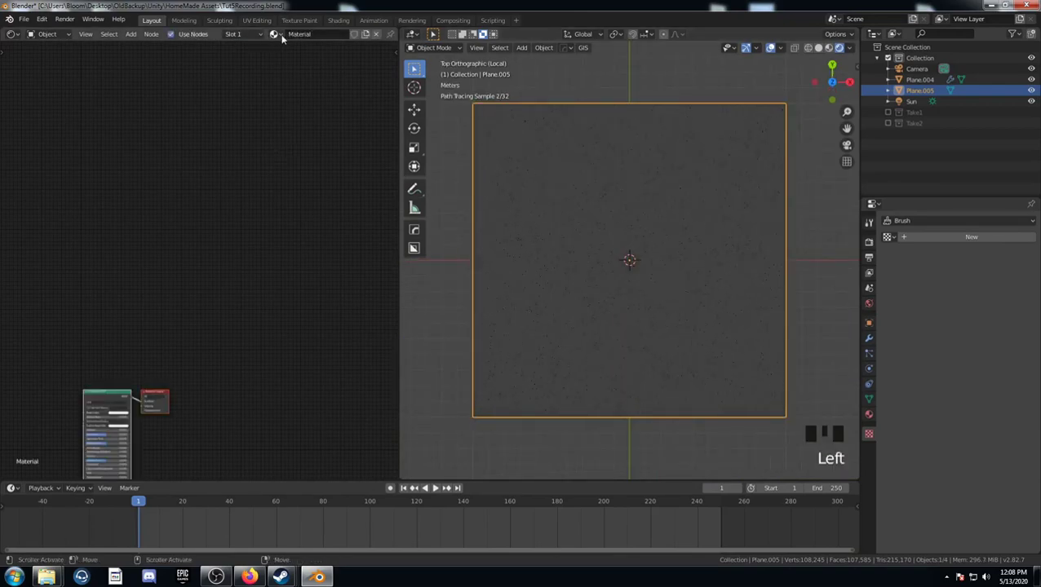
double_click(307, 36)
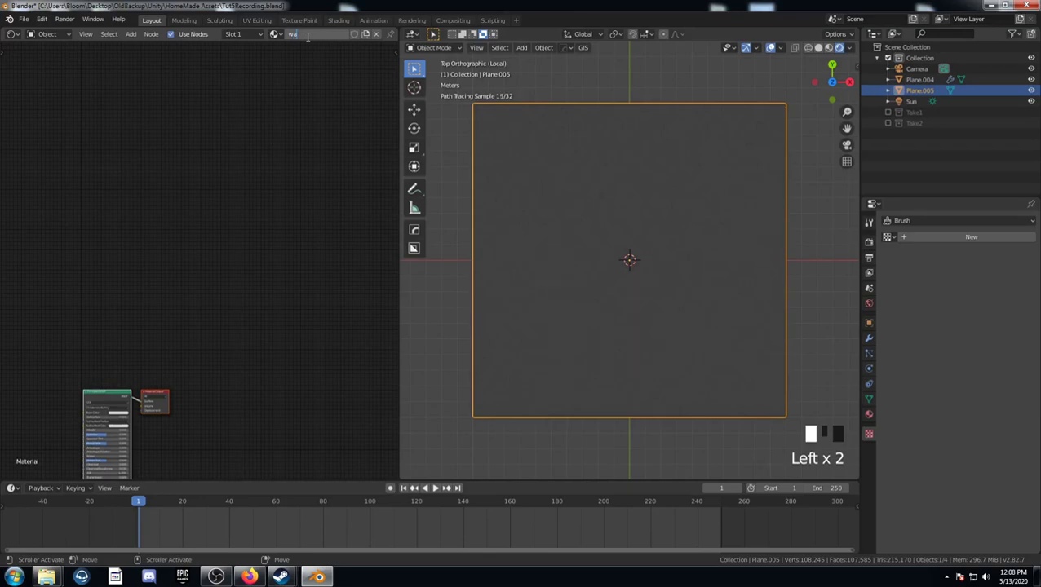
text(Water)
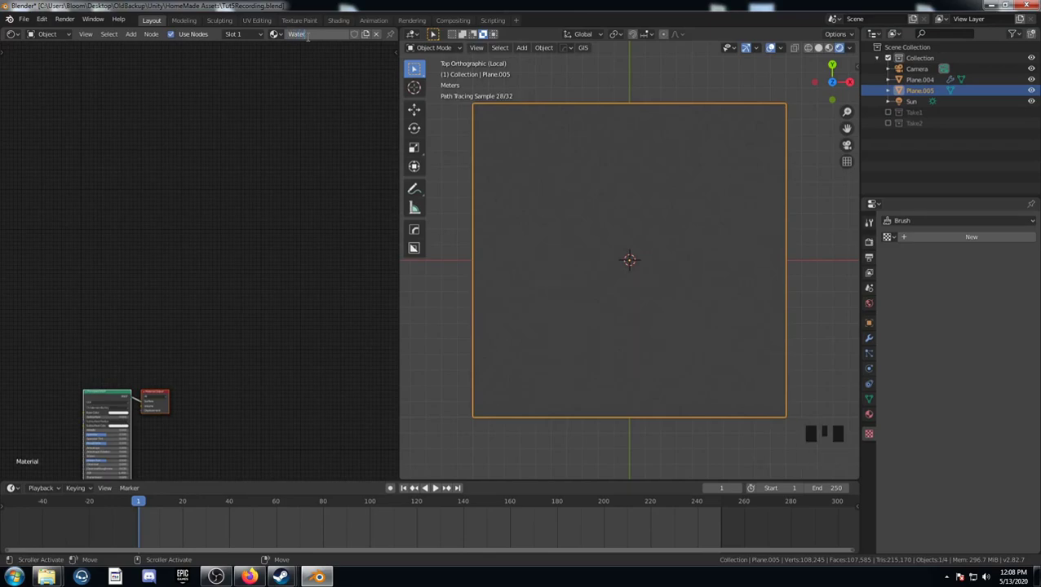
key(Return)
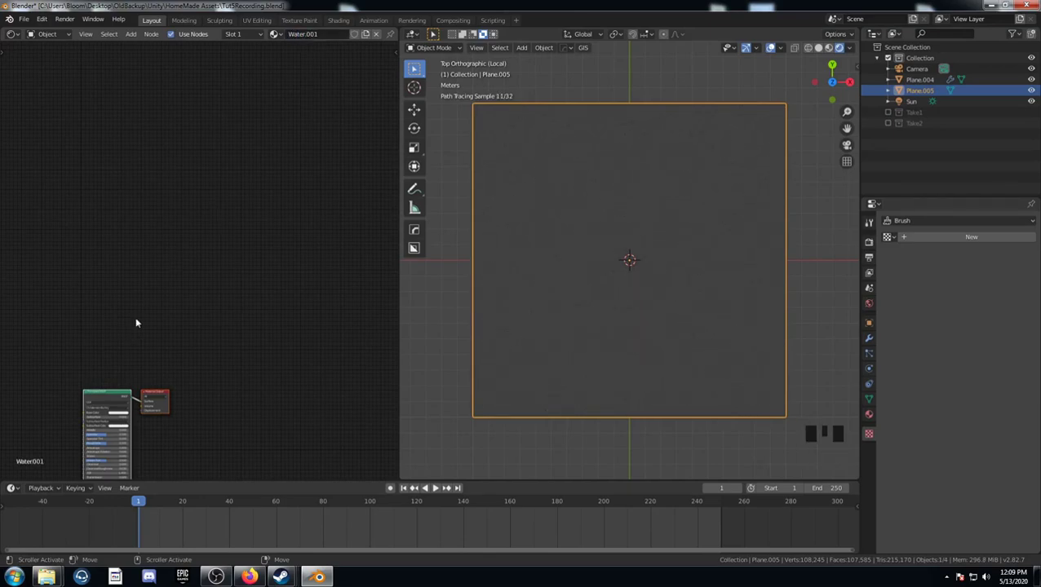
Step: Remove the Principled BSDF node from the Water material, keeping only the Material Output
shift+middle_drag(134, 323, 153, 204)
key(g)
click(199, 304)
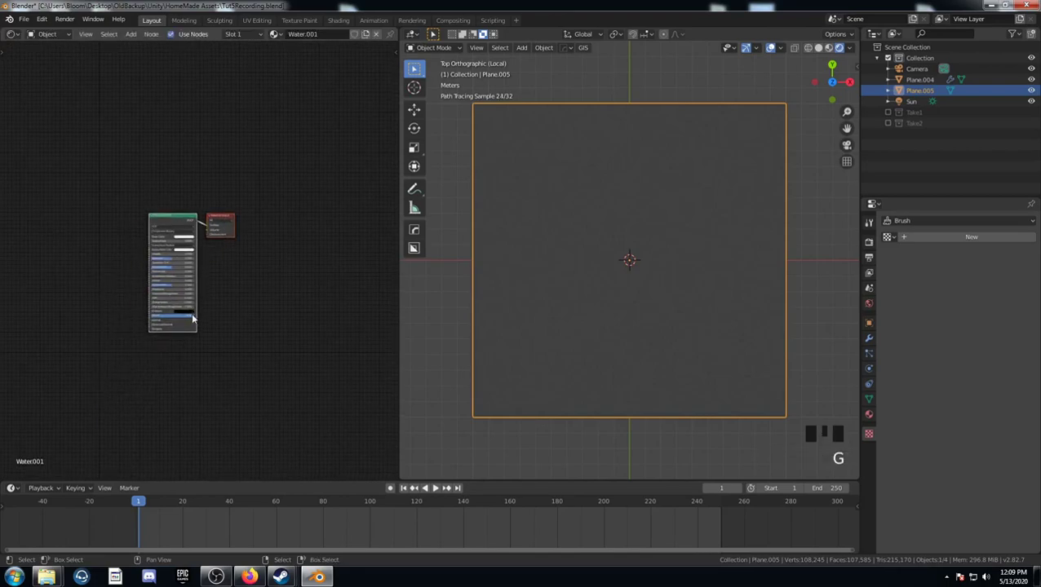
scroll(199, 303, up, 5)
middle_drag(184, 195, 232, 197)
key(x)
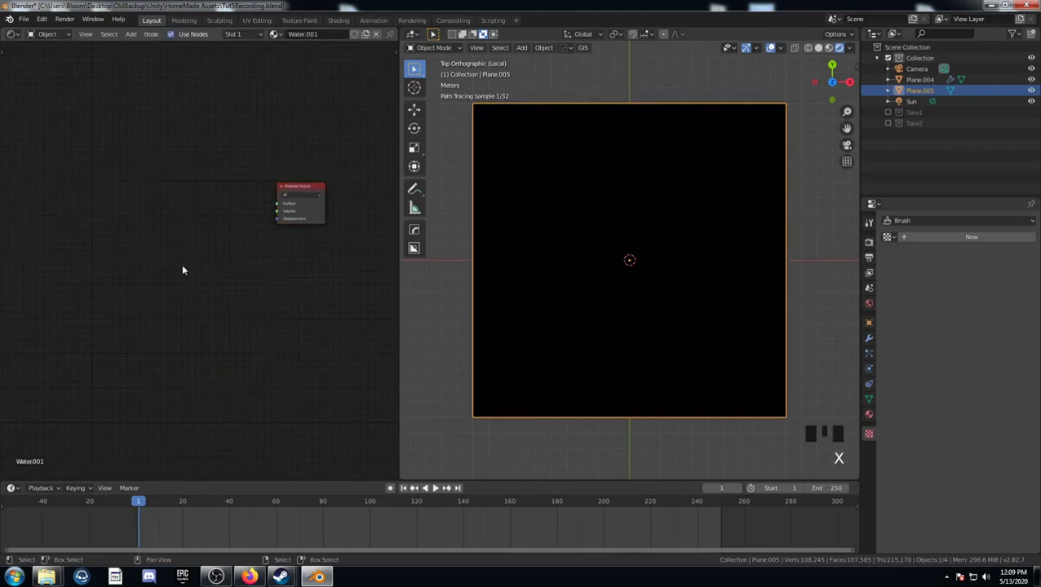
Step: Add a Noise Texture node to the Water material and place a duplicate of it below
middle_drag(181, 266, 262, 266)
key(shift+a)
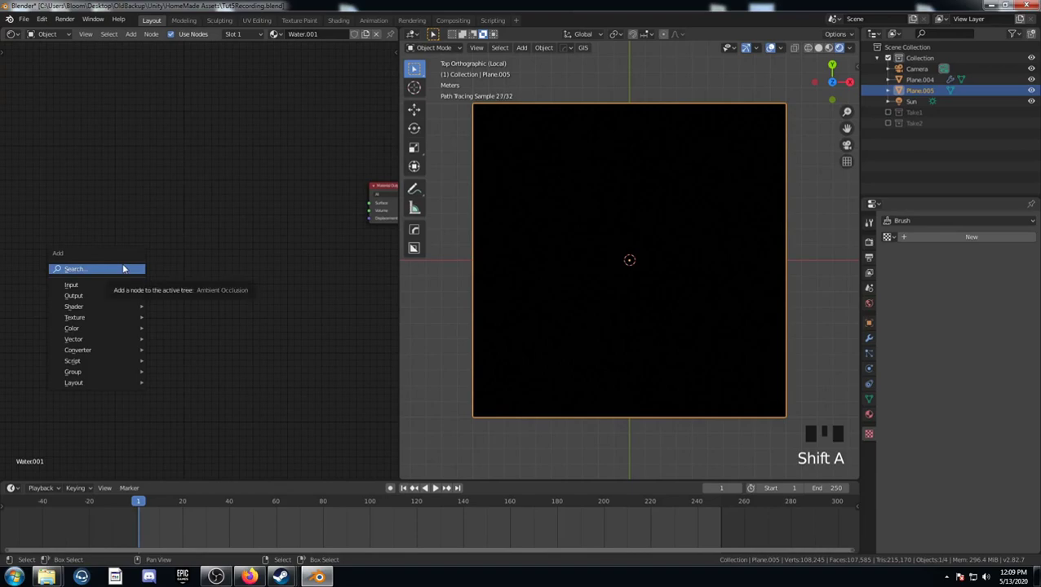
click(124, 269)
text(no)
key(Return)
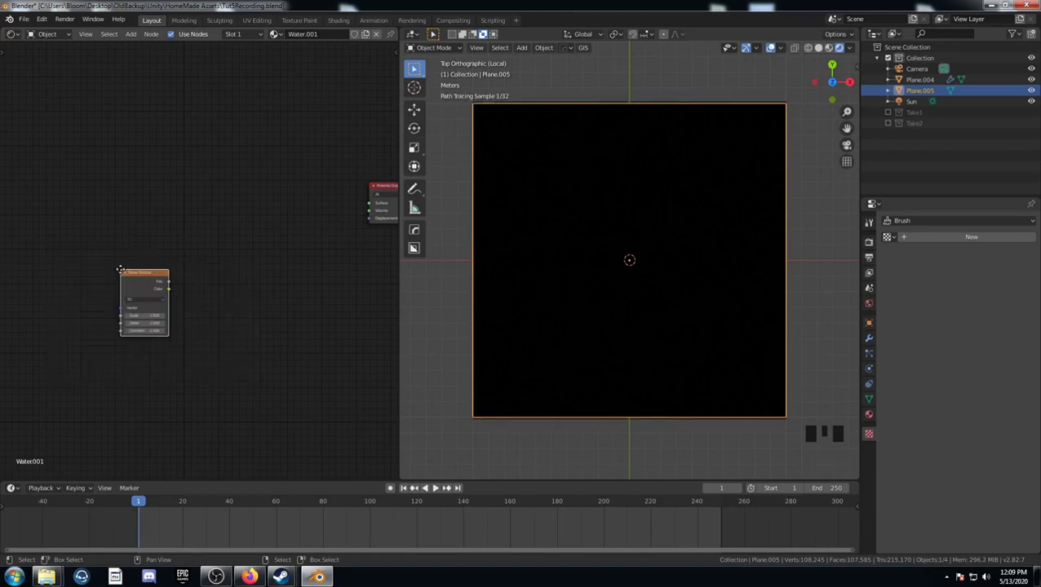
click(122, 169)
key(shift+d)
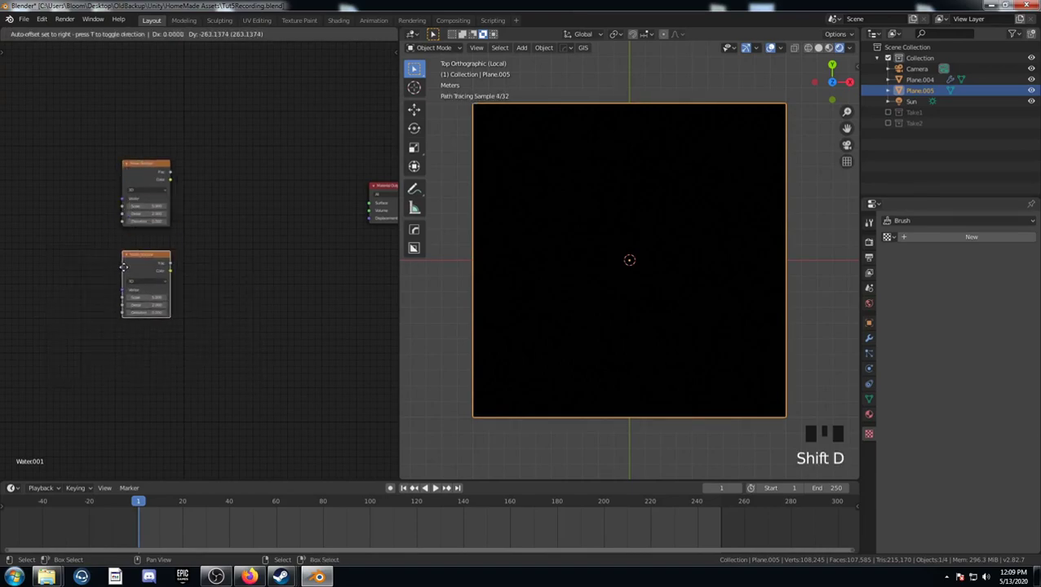
click(119, 276)
Step: Adjust the upper Noise Texture's scale, set the lower one's to 140 with detail 5 on both, and preview each on the plane
click(148, 208)
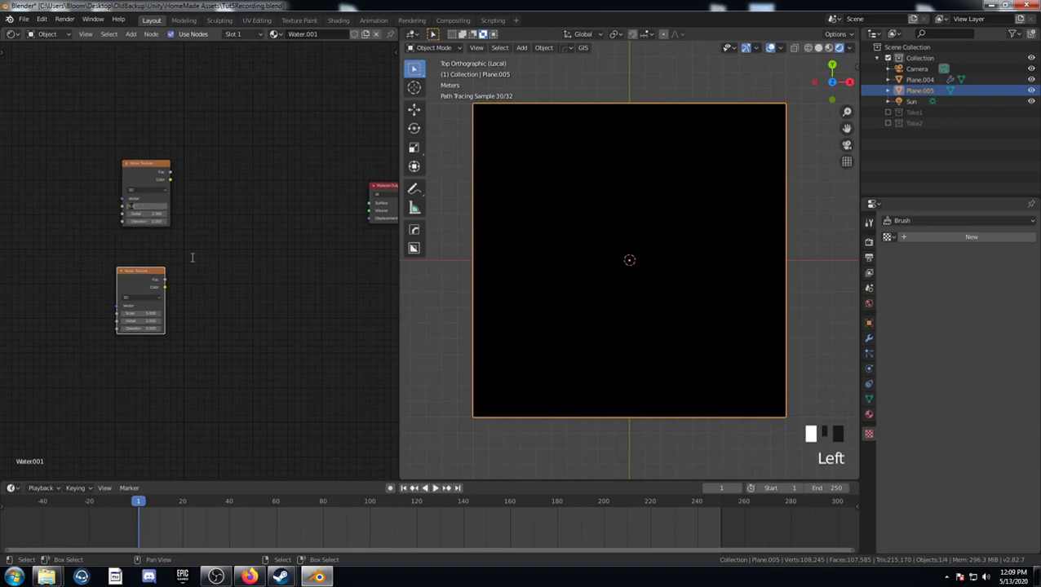
click(192, 258)
click(142, 312)
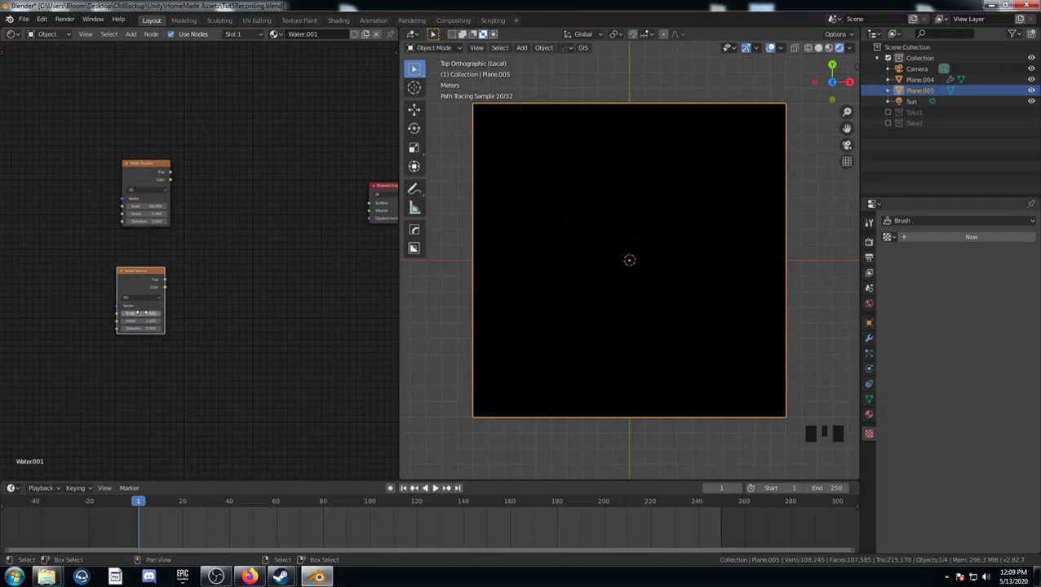
key(Left)
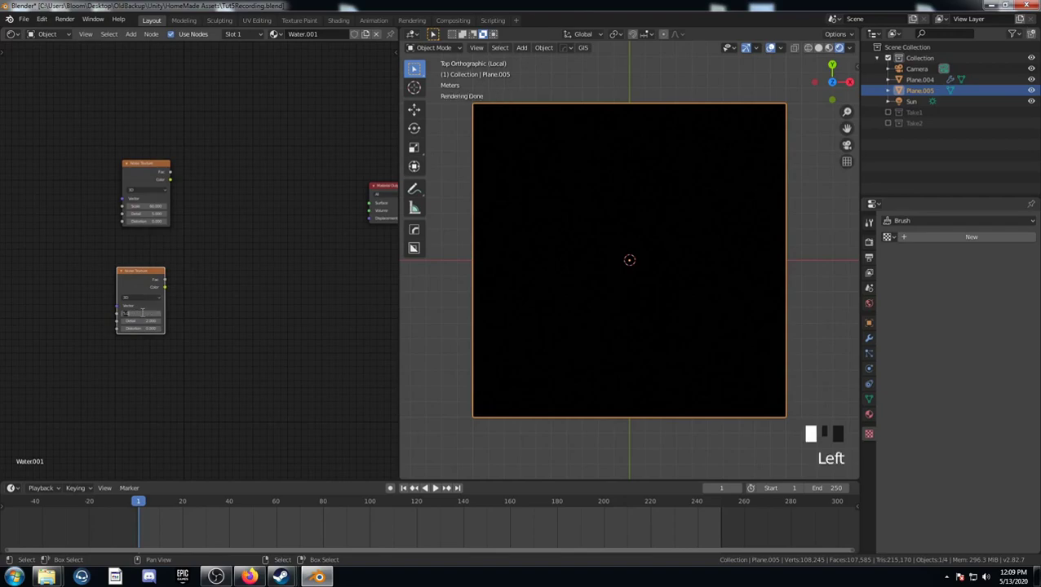
key(Return)
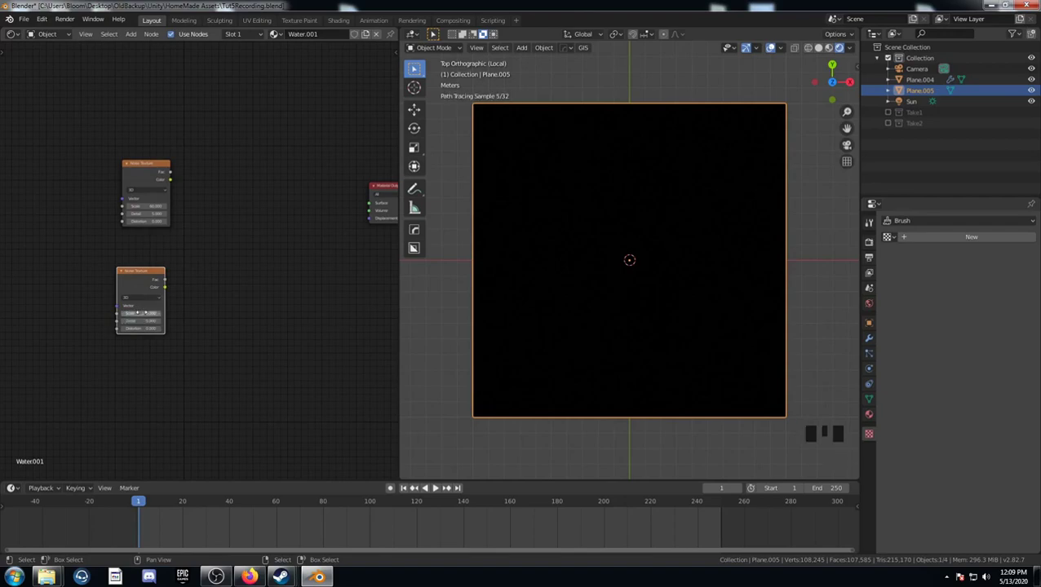
drag(144, 275, 150, 270)
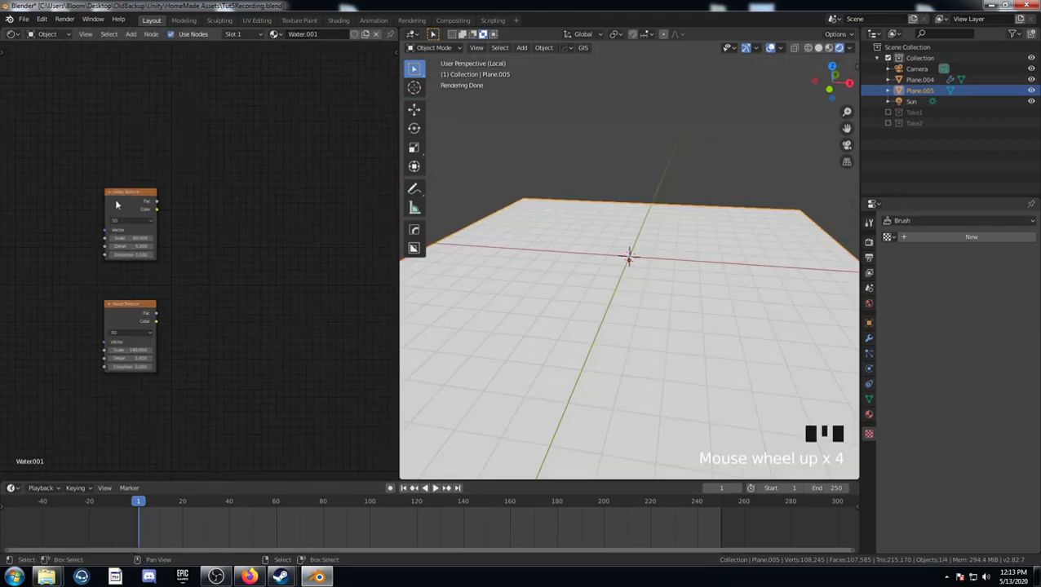
ctrl+shift+click(125, 195)
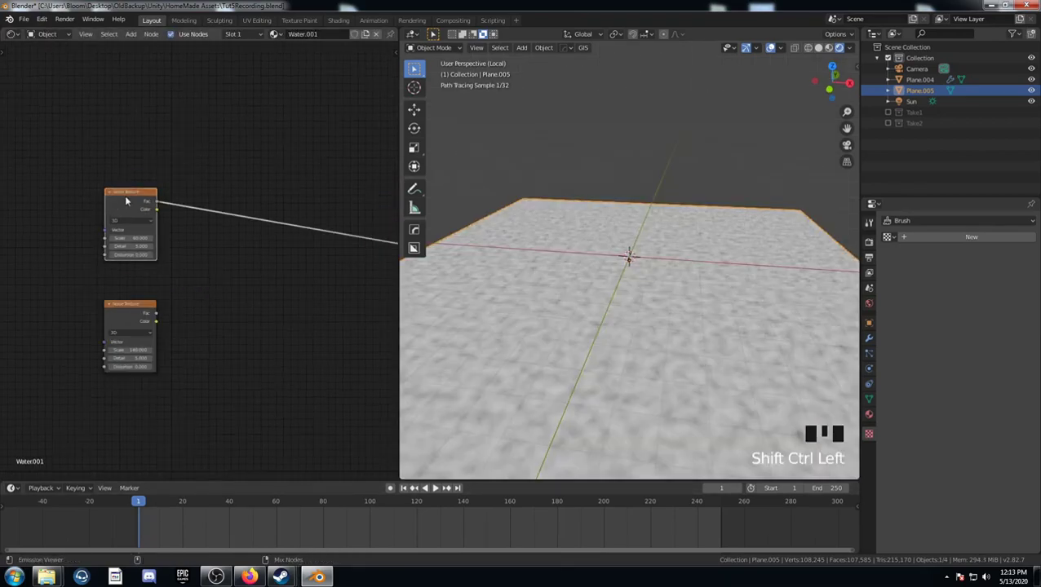
ctrl+shift+click(128, 306)
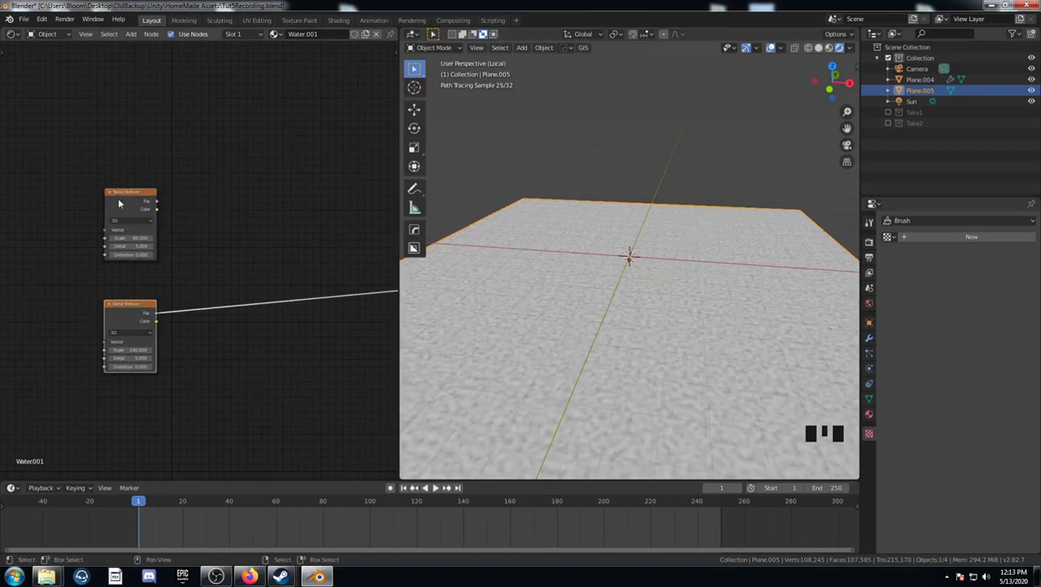
Step: Add a ColorRamp fed by the upper Noise Texture's Fac output and preview it on the plane
key(shift+a)
click(232, 251)
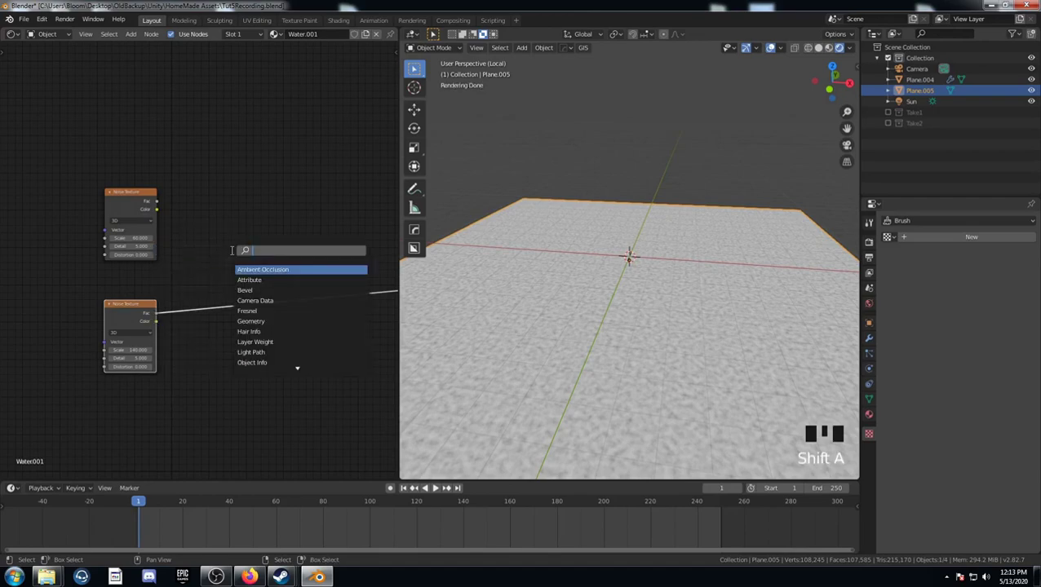
text(cdlo)
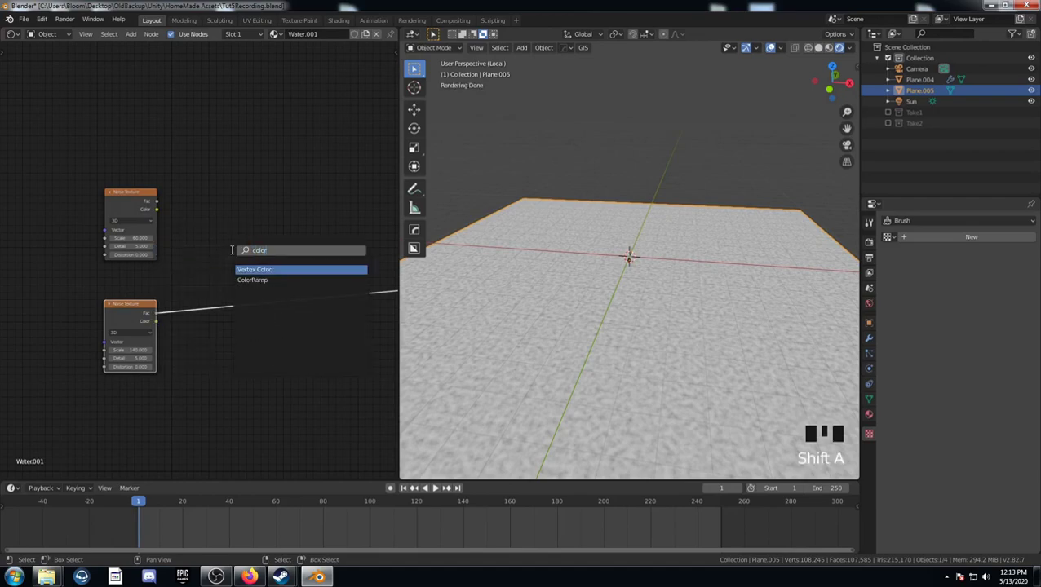
key(Down)
key(Return)
click(230, 219)
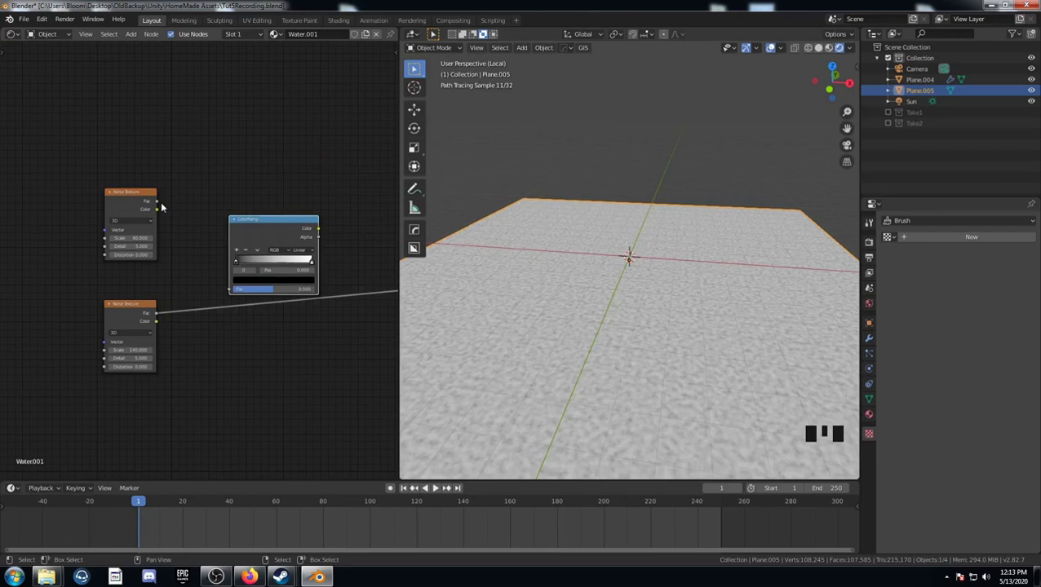
drag(156, 202, 186, 229)
drag(233, 299, 232, 289)
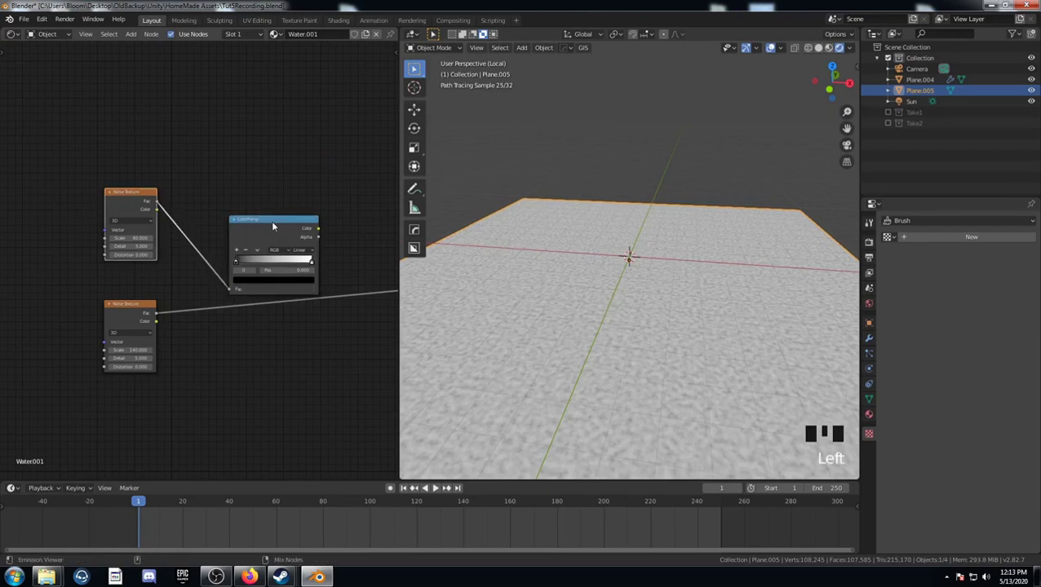
ctrl+shift+click(270, 220)
Step: Increase the ColorRamp's contrast by moving the black stop to about 0.34 and the white stop to 0.537
click(235, 260)
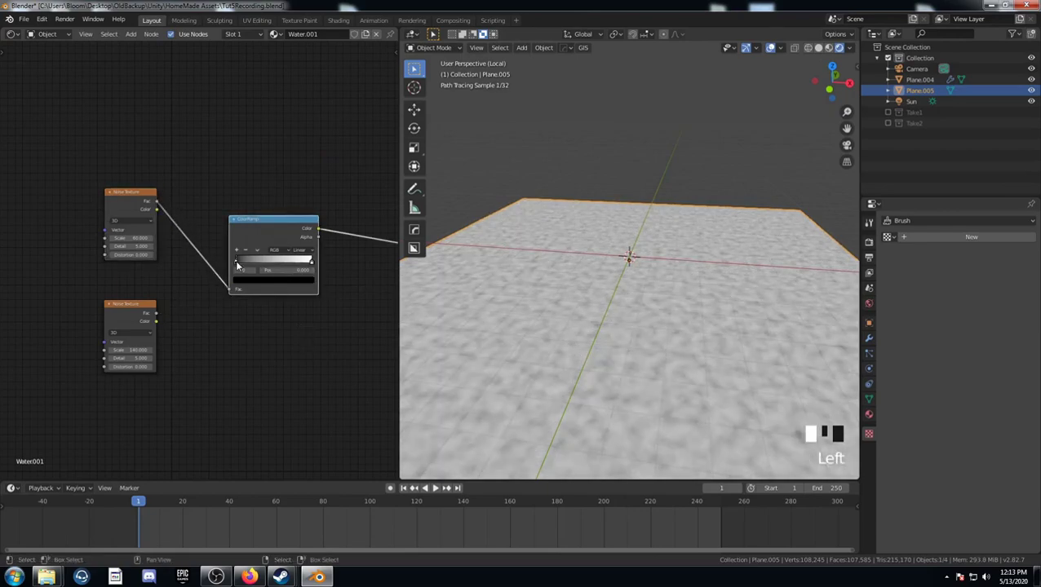
click(288, 269)
text(3)
key(Return)
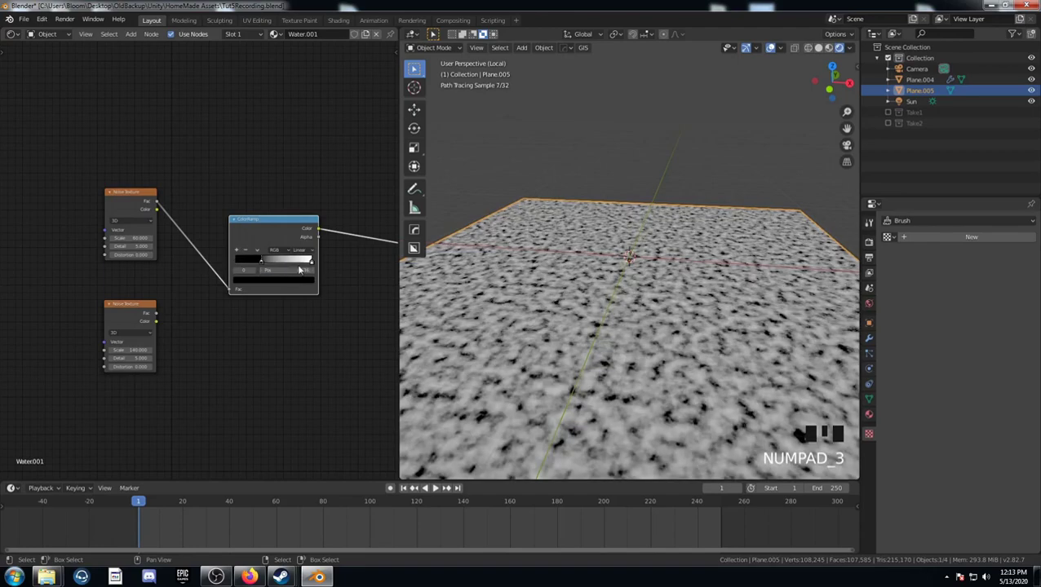
click(312, 261)
click(296, 270)
key(Left)
key(Left)
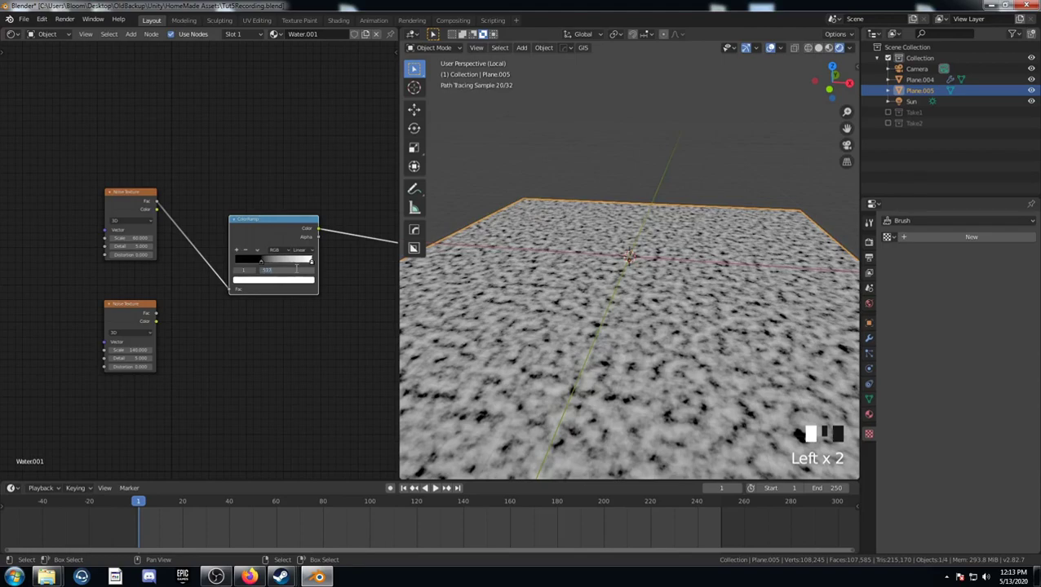
text(5)
key(Return)
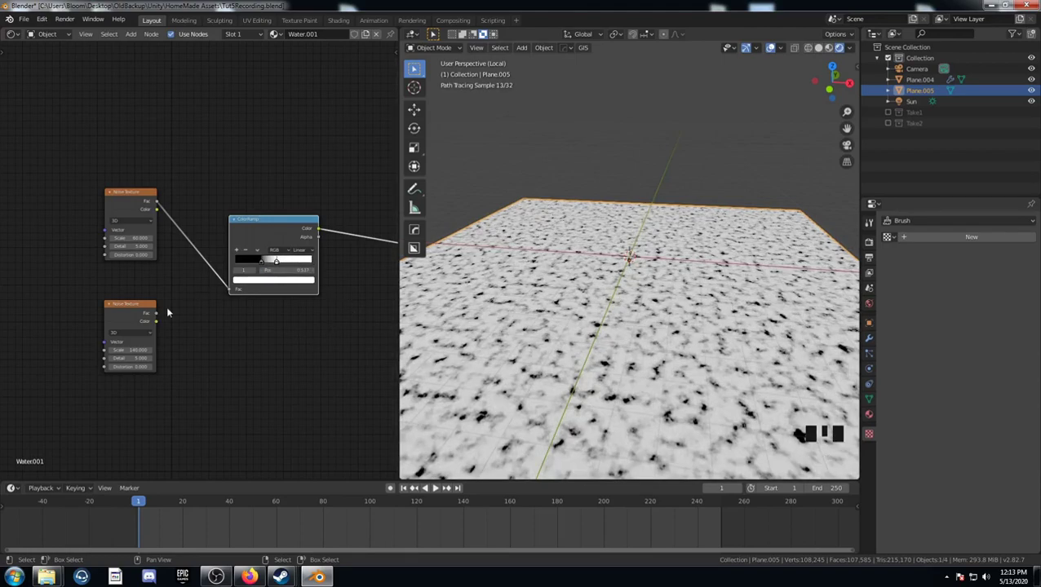
Step: Combine the ColorRamp and lower Noise Texture in a Mix node, with the ramp driving Fac and the noise feeding Color1
ctrl+shift+right_drag(263, 233, 128, 337)
middle_drag(229, 335, 149, 319)
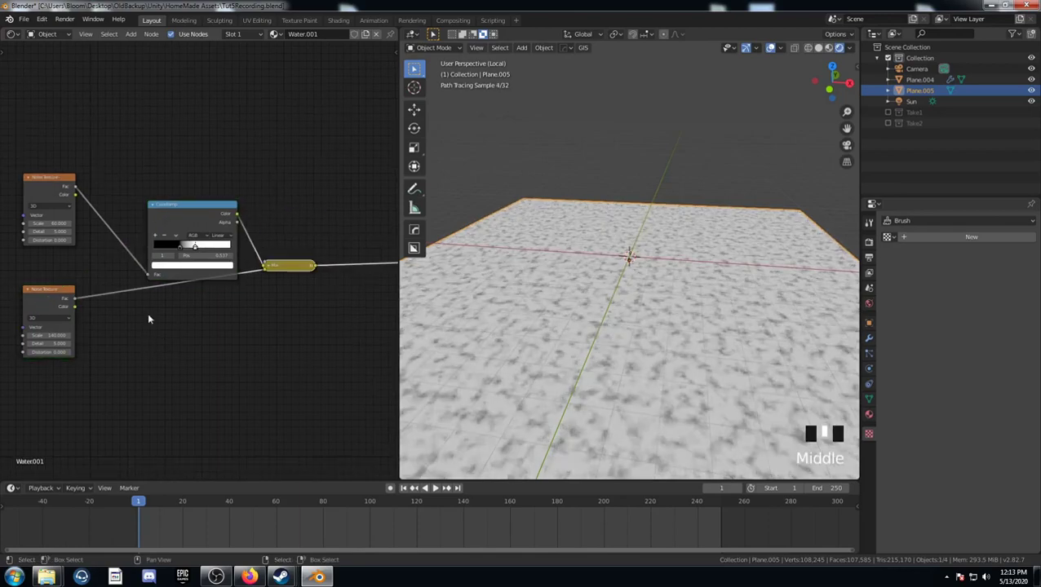
drag(178, 213, 177, 163)
click(270, 268)
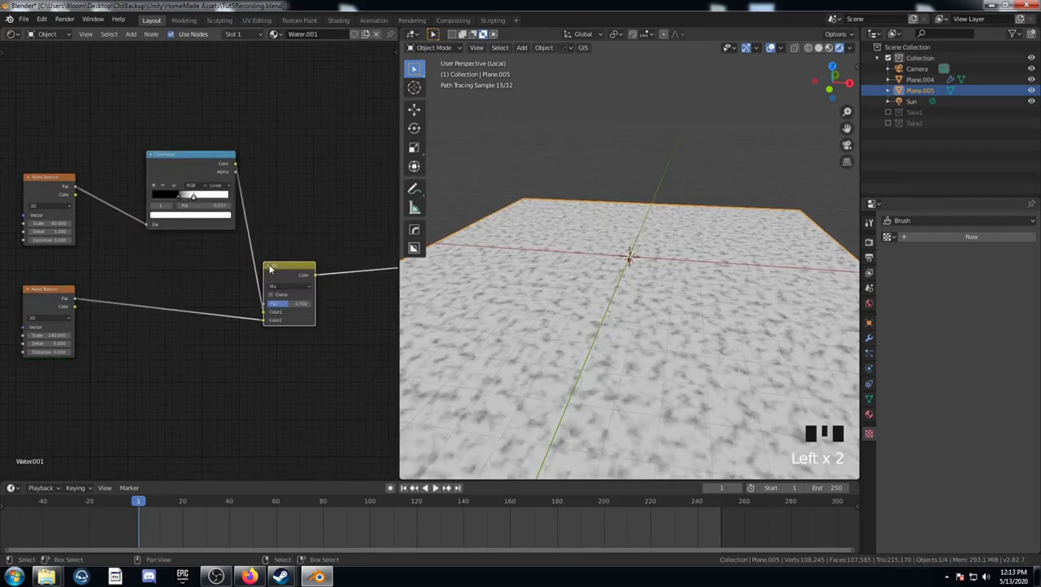
mouse_move(263, 312)
mouse_down()
mouse_move(253, 311)
mouse_move(263, 312)
mouse_up()
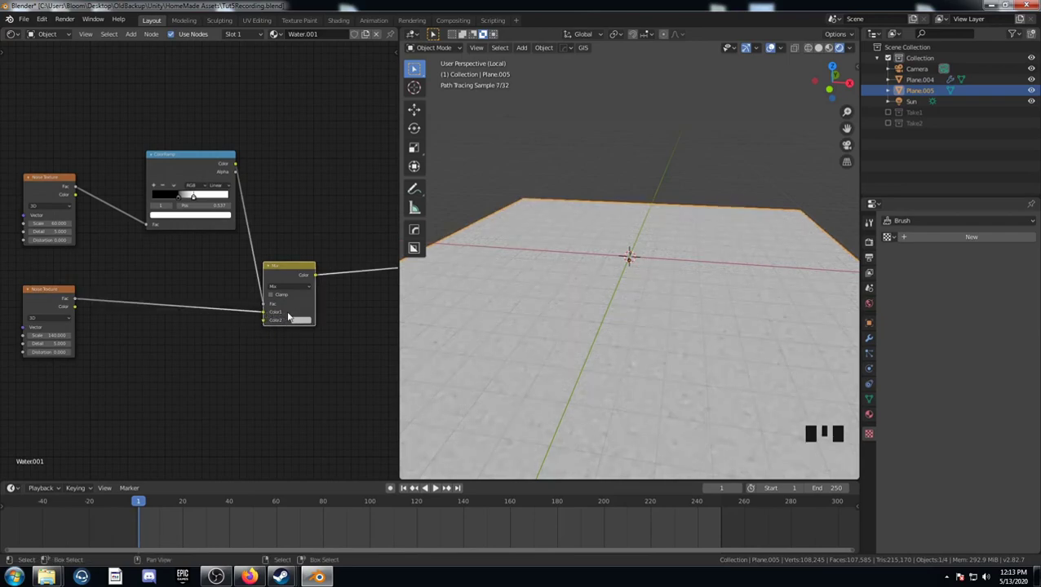
click(302, 320)
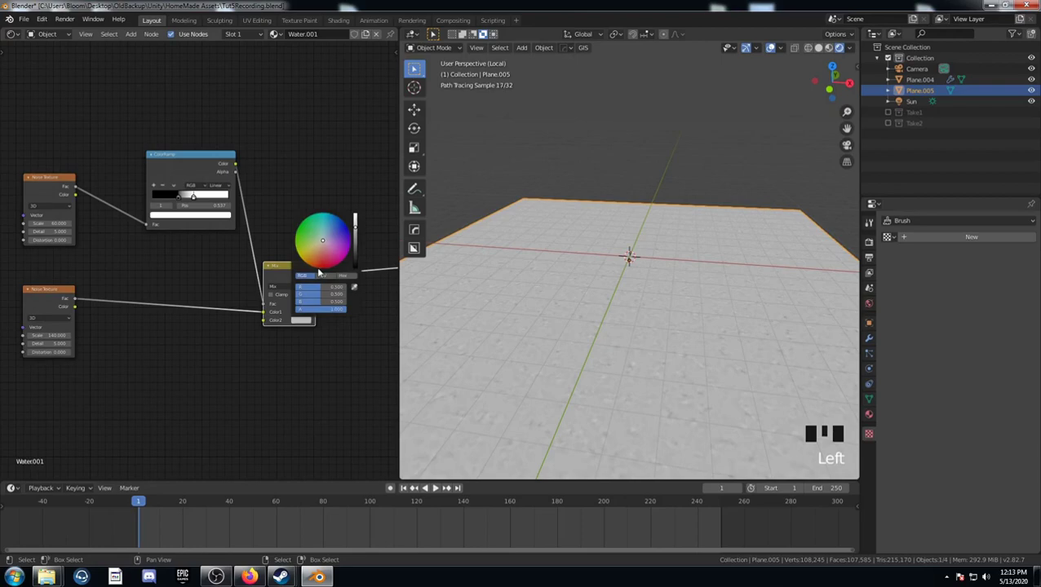
Step: Add a Bump node after the Mix node and feed the mixed color into its Height input
scroll(326, 365, down, 4)
middle_drag(326, 365, 228, 372)
scroll(279, 377, up, 3)
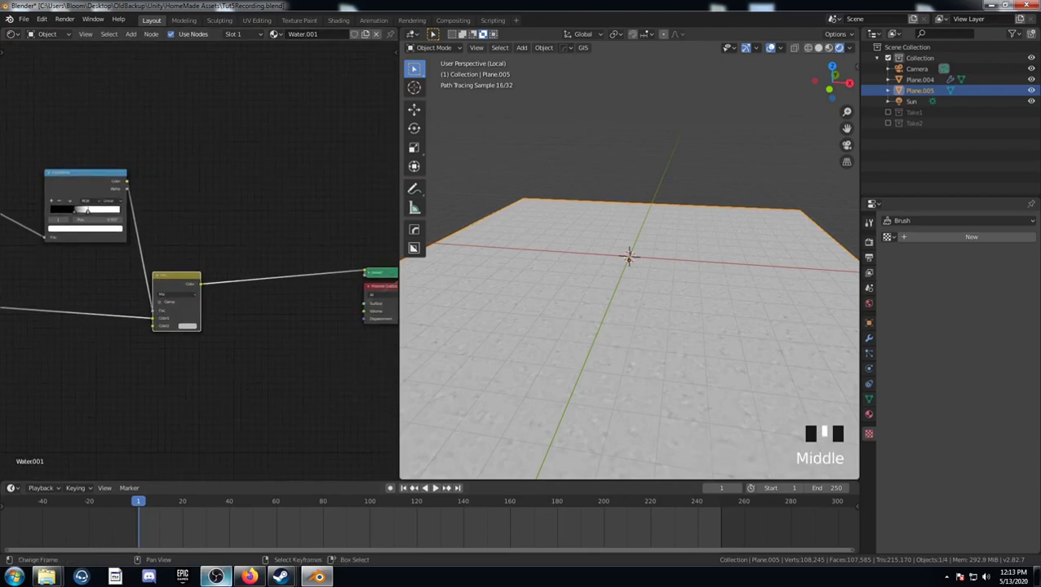
scroll(235, 425, up, 1)
key(shift+a)
text(bump)
key(Return)
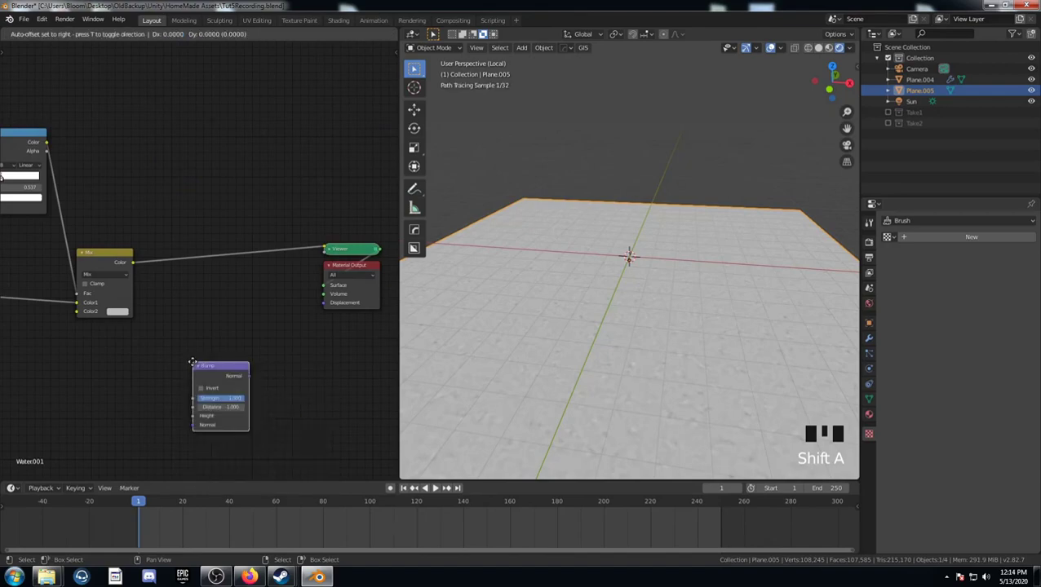
click(163, 307)
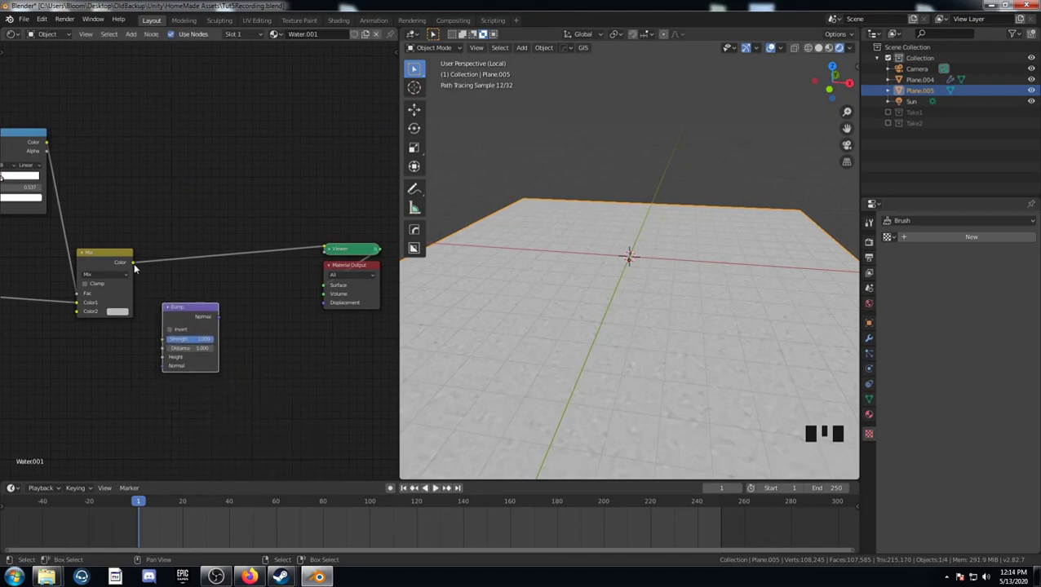
drag(133, 262, 175, 354)
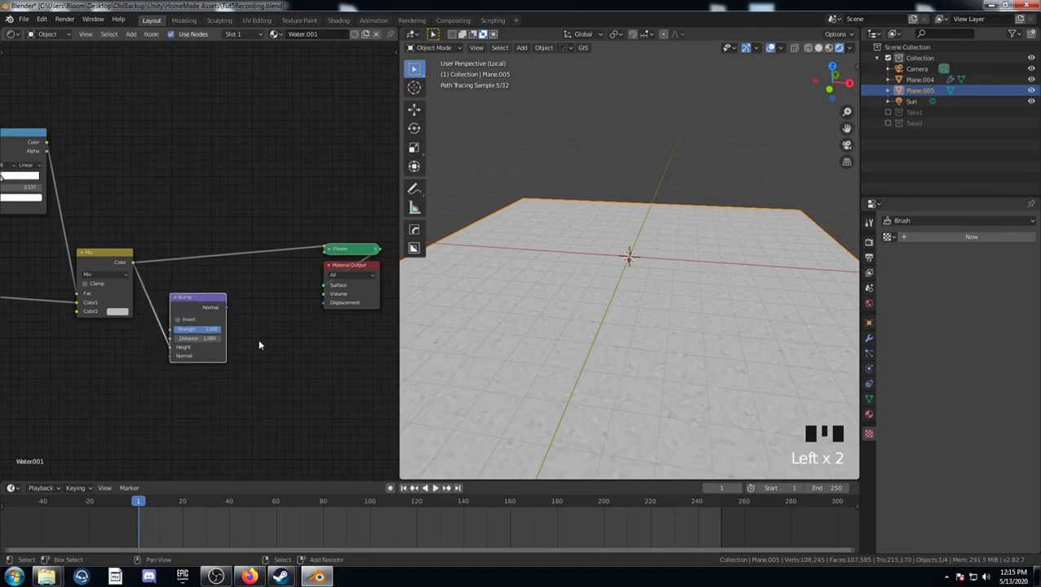
Step: Add a Glossy BSDF shader and connect the Bump node's Normal output to its Normal input
key(shift+a)
click(260, 341)
text(glossy)
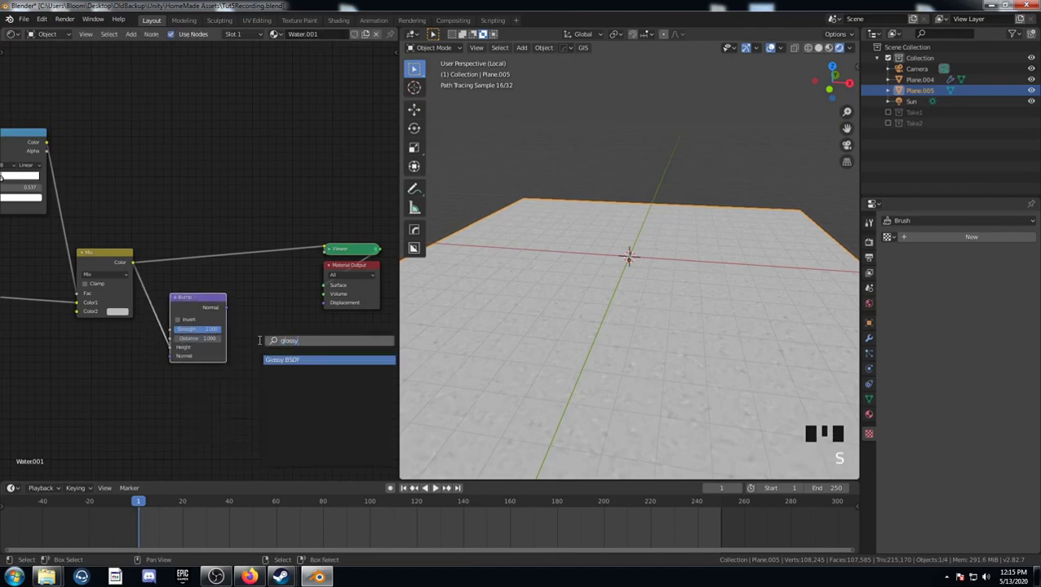
key(Return)
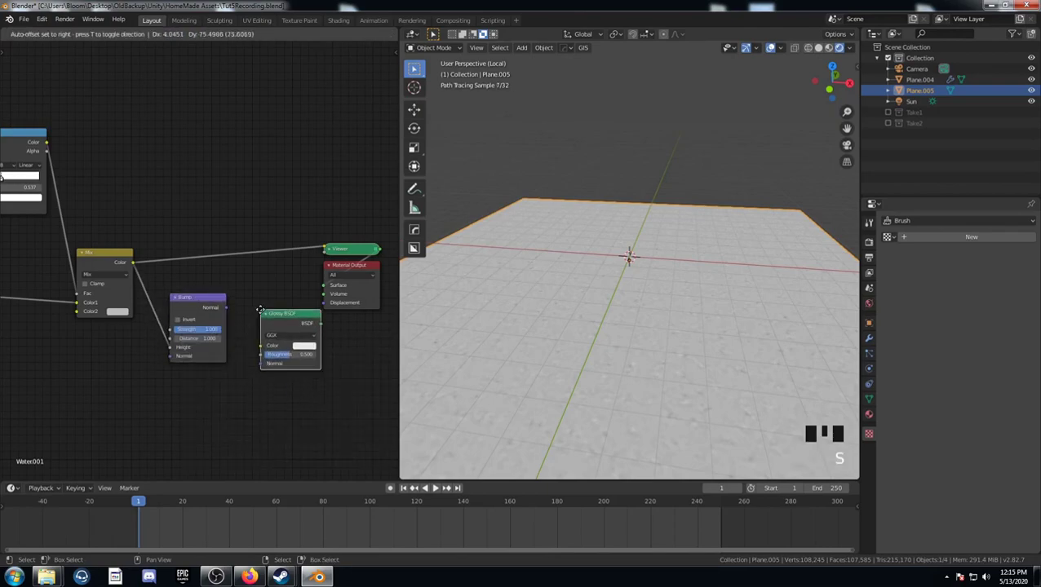
click(260, 310)
drag(226, 308, 261, 364)
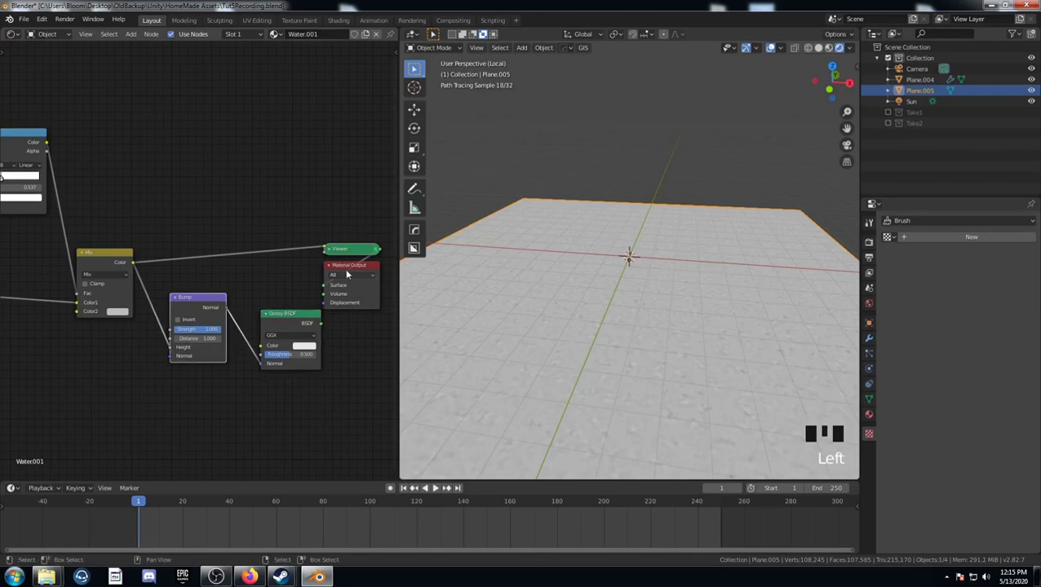
Step: Connect the Glossy BSDF to the Material Output's Surface and inspect the bumpy water plane
drag(350, 266, 372, 270)
ctrl+shift+click(292, 326)
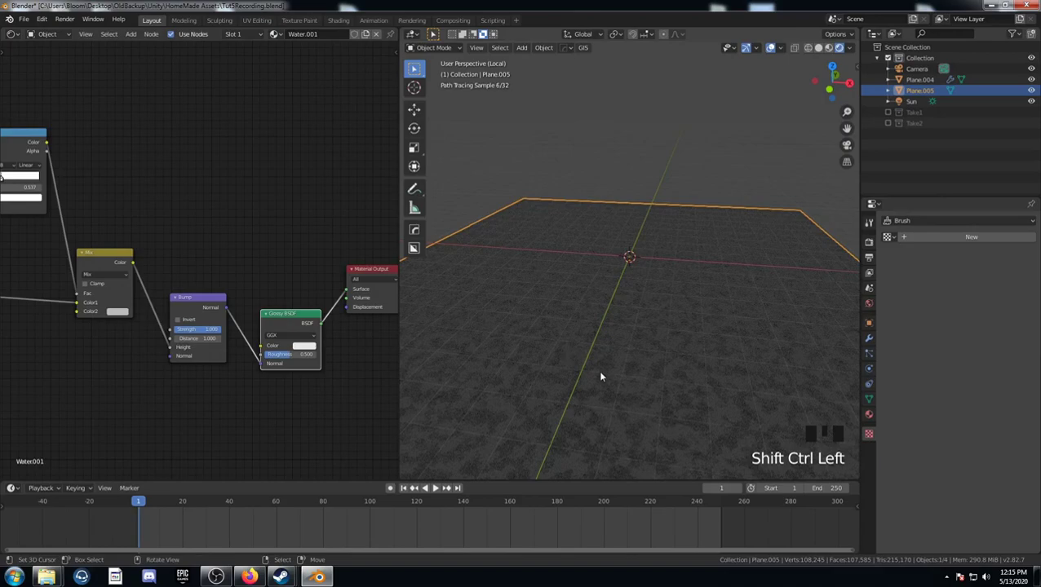
scroll(650, 433, up, 2)
shift+middle_drag(651, 432, 602, 309)
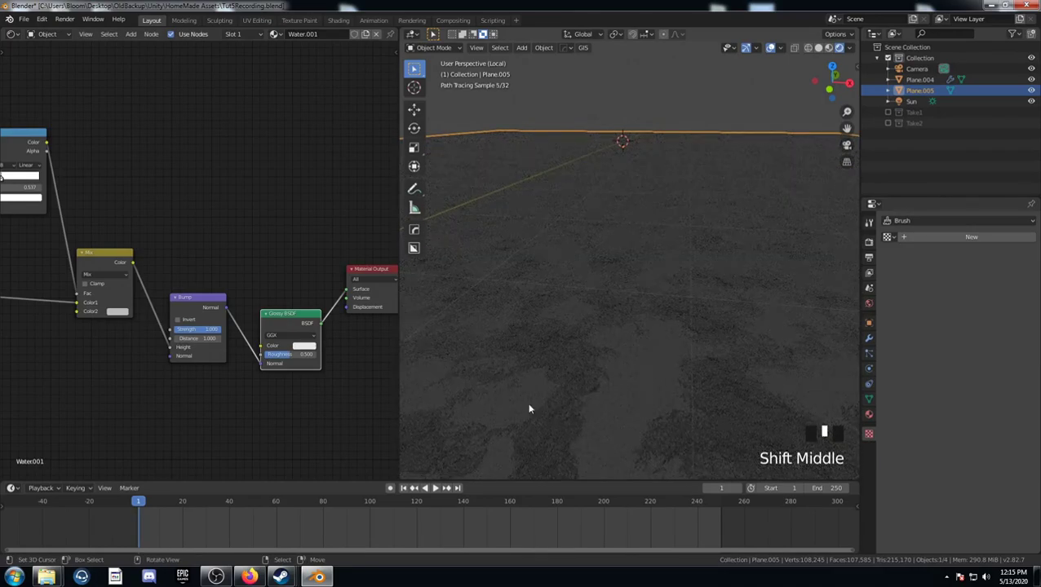
scroll(598, 384, down, 2)
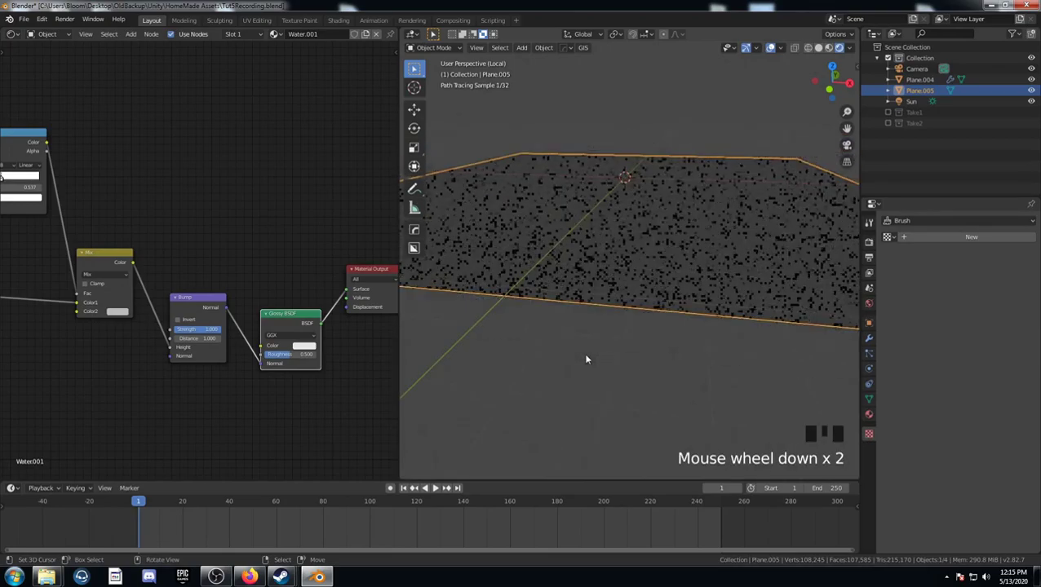
middle_drag(665, 263, 676, 274)
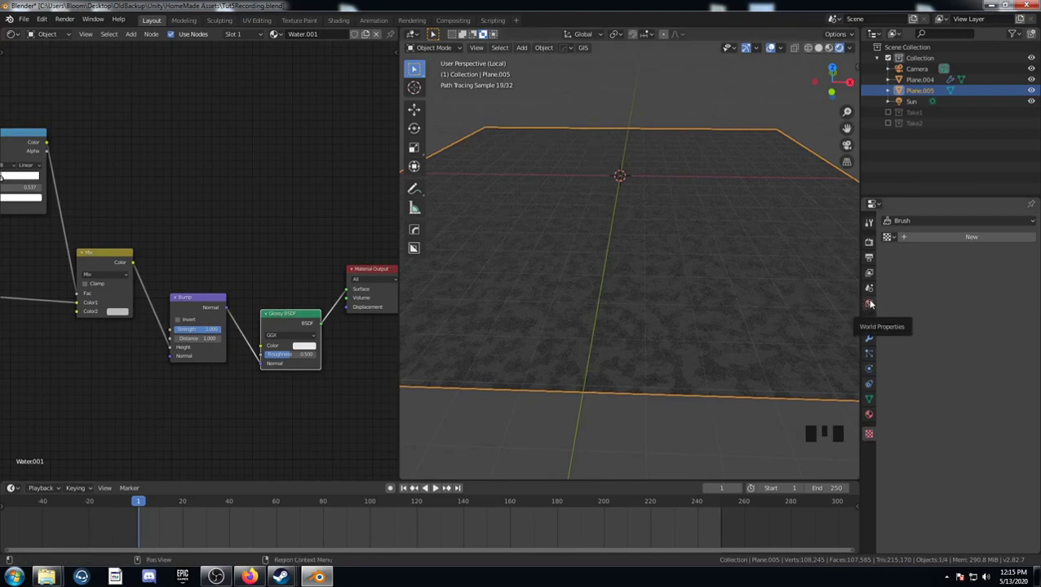
Step: Set the world background color to an Environment Texture using kloofendal_48d_partly_cloudy_4k.hdr from the HDRIHaven folder
click(869, 304)
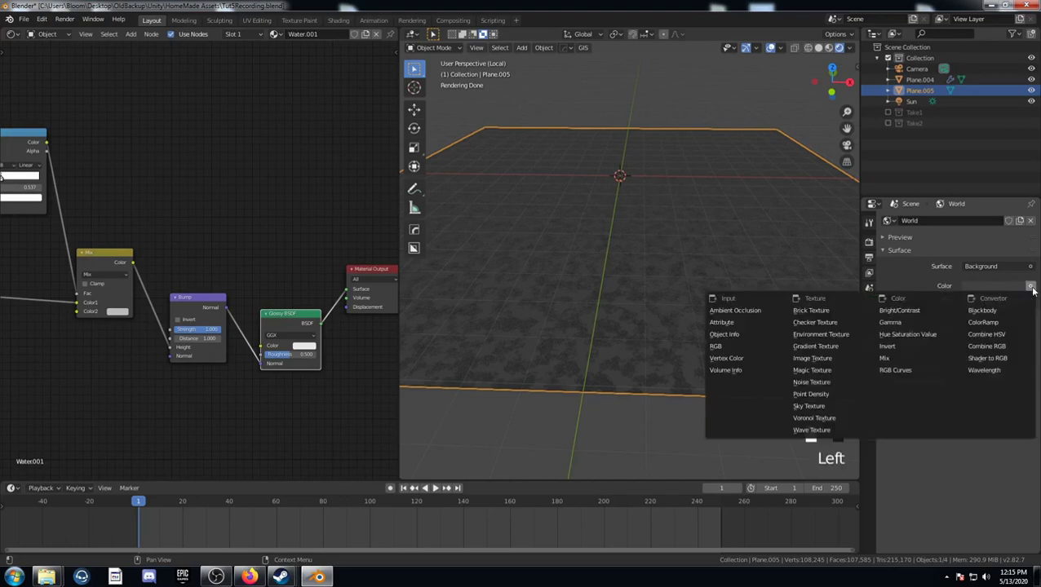
click(820, 334)
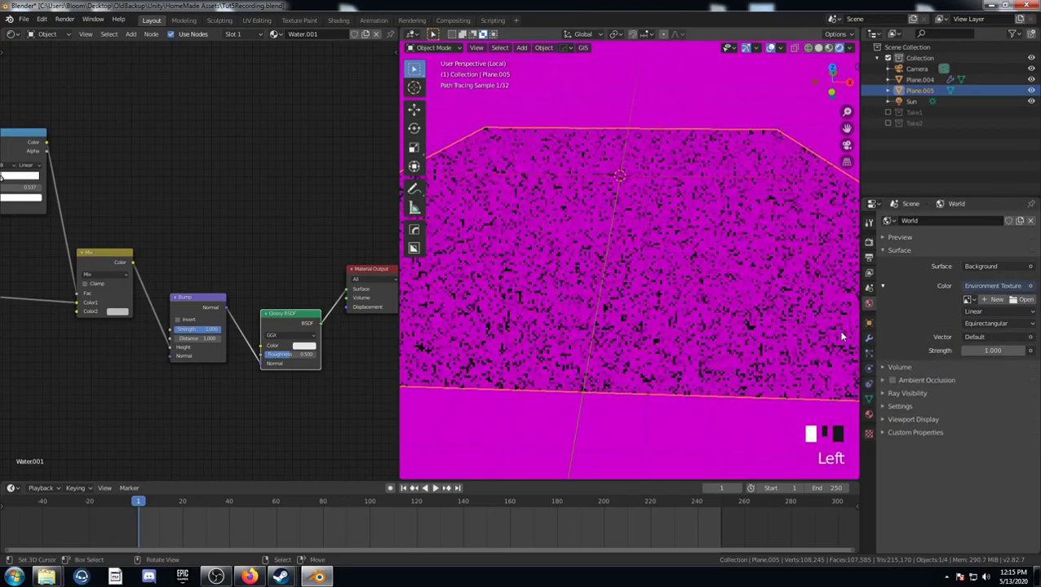
click(1024, 301)
click(277, 319)
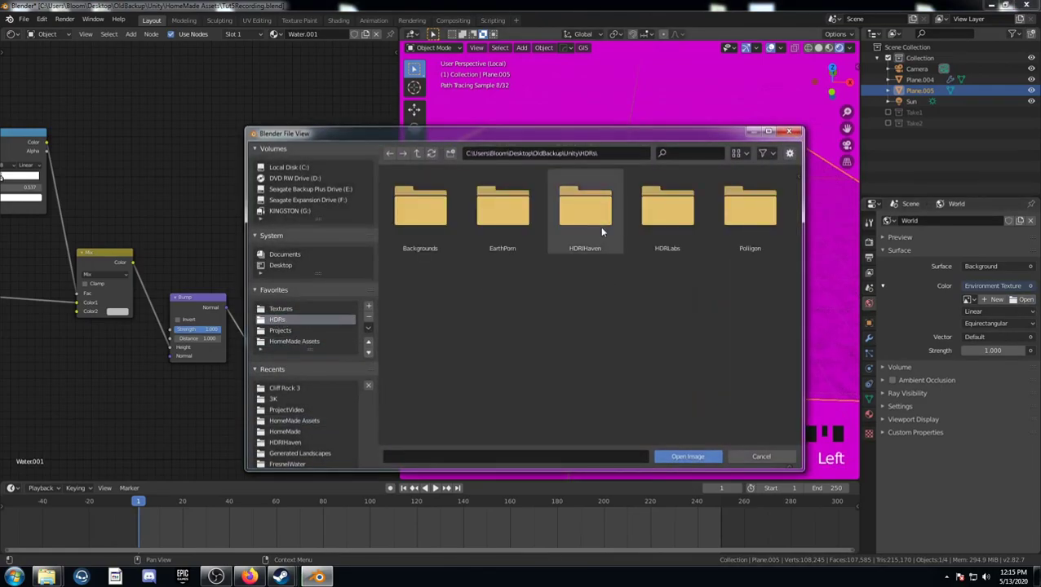
double_click(570, 222)
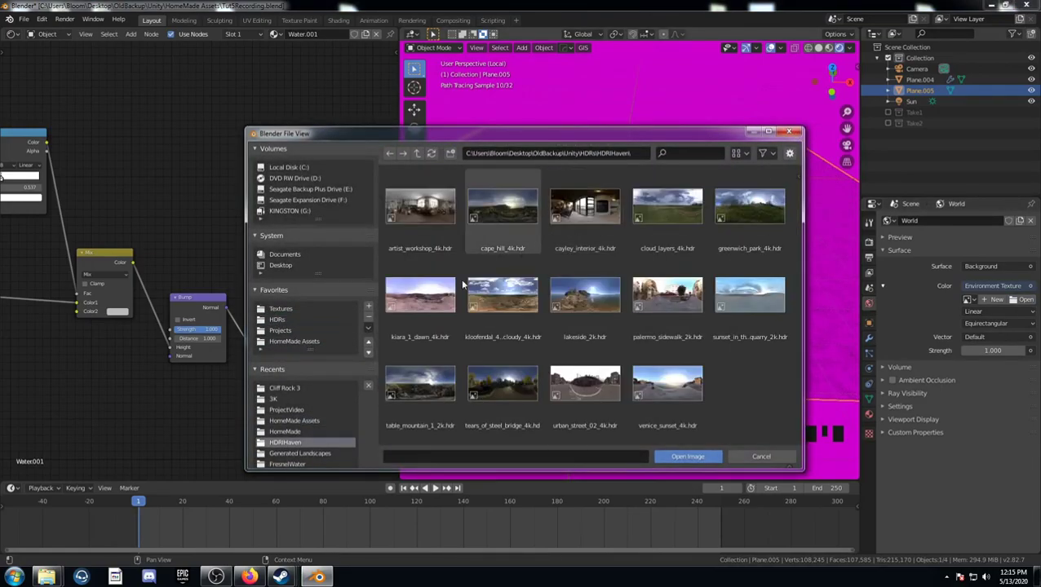
click(510, 304)
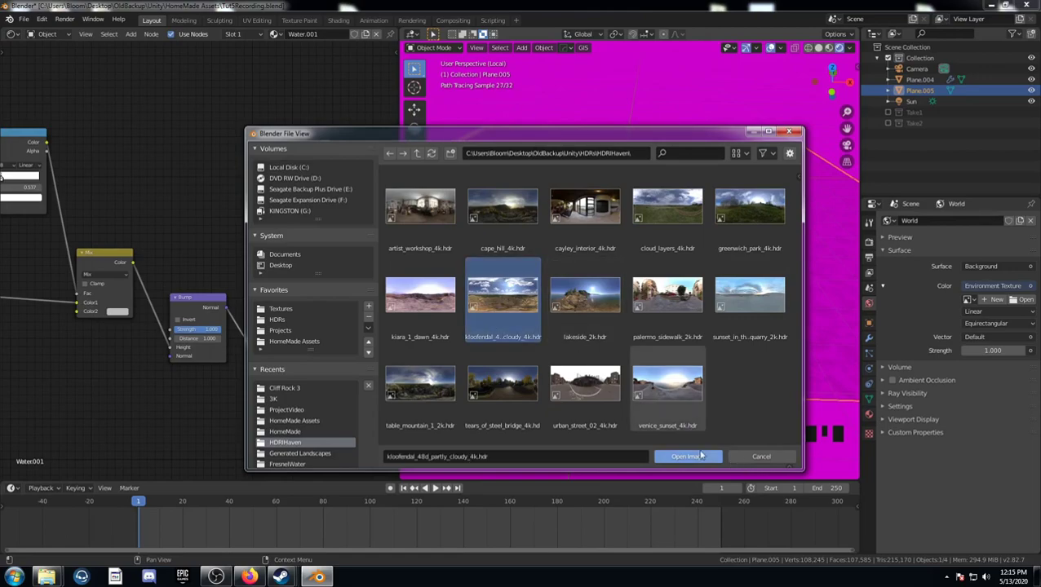
click(692, 457)
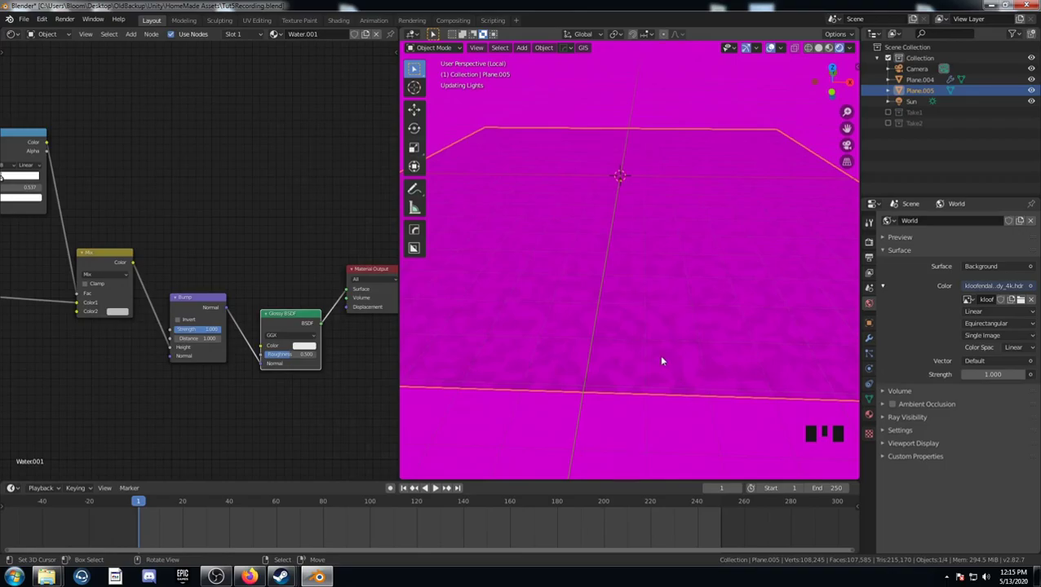
Step: Set the Glossy BSDF roughness to 0 and inspect the water plane's reflections up close
middle_drag(661, 349, 670, 343)
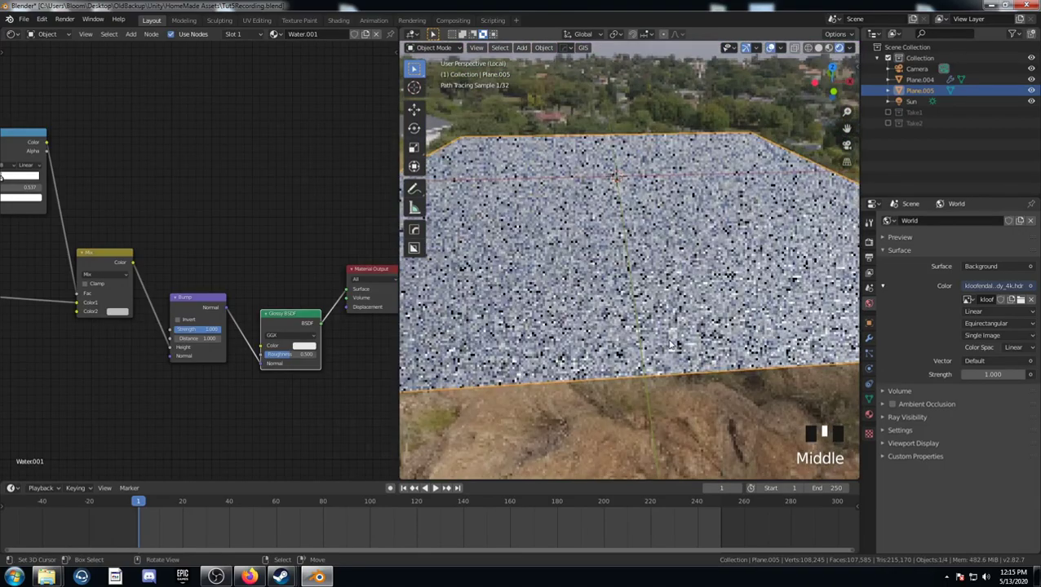
drag(273, 361, 265, 359)
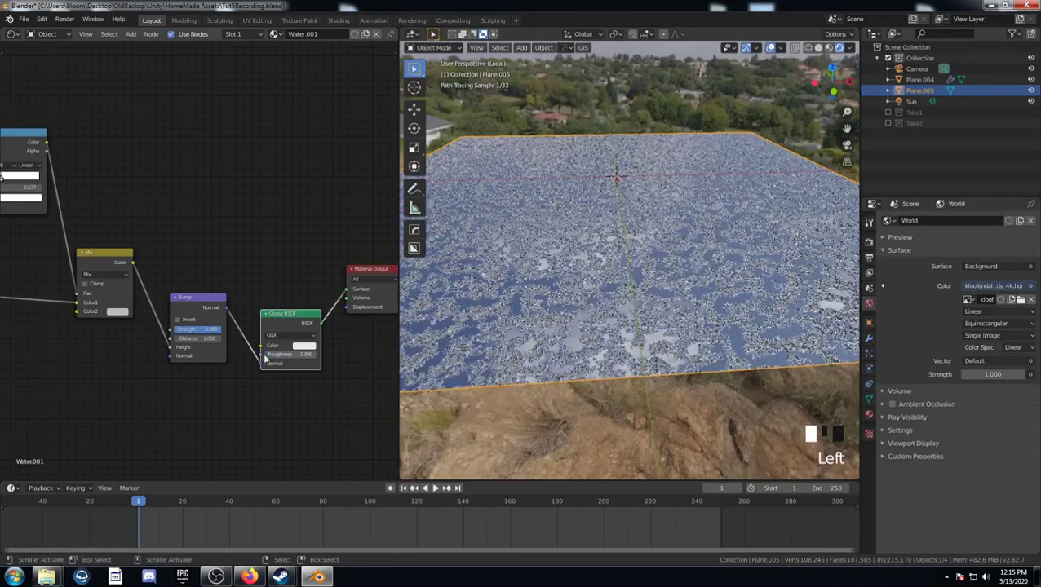
middle_drag(689, 353, 669, 365)
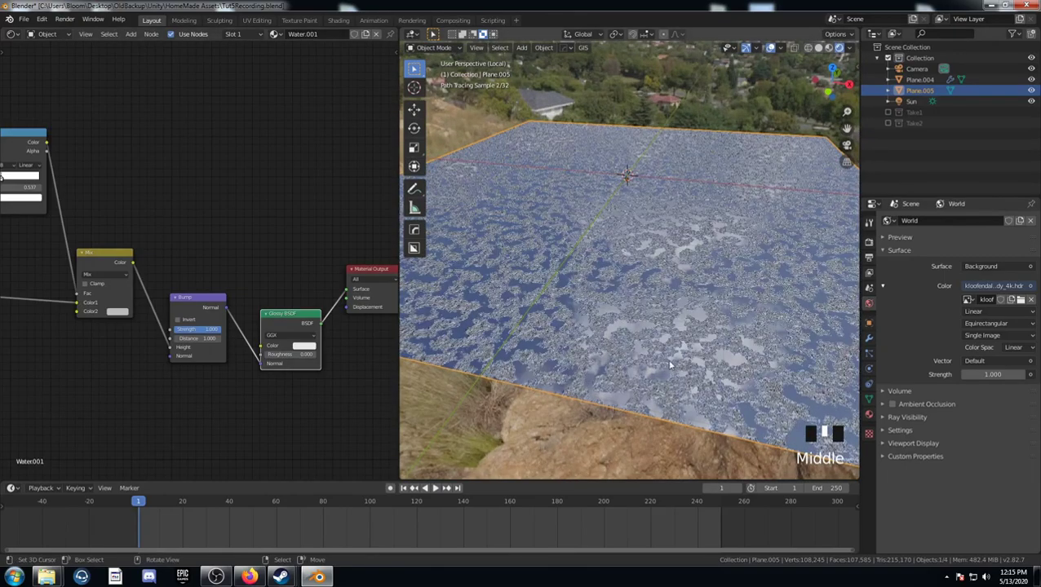
scroll(657, 359, up, 3)
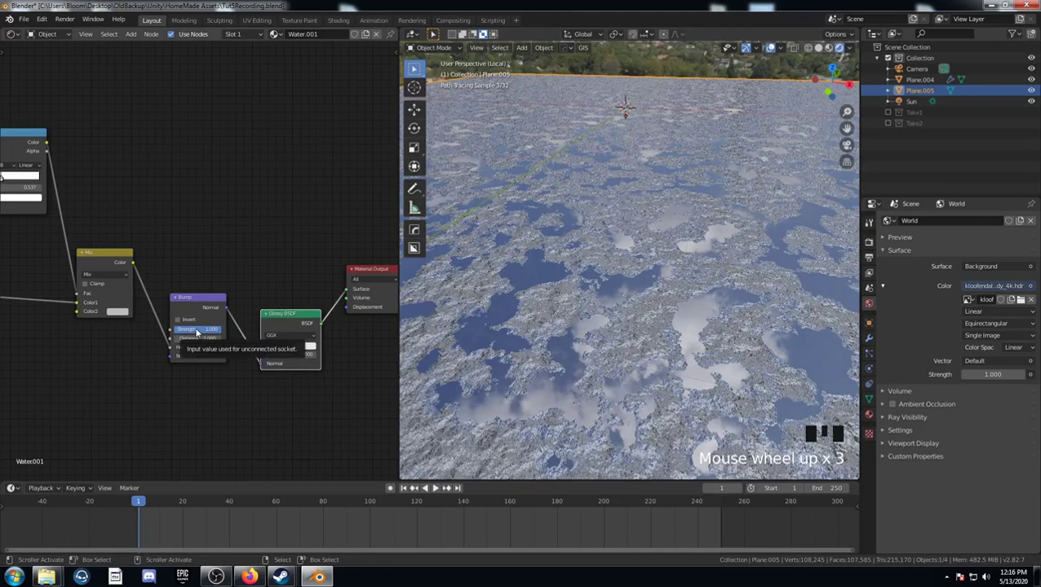
Step: Set the Bump node's Strength to 0.5 and Distance to 0.05 to soften the water ripples
click(196, 330)
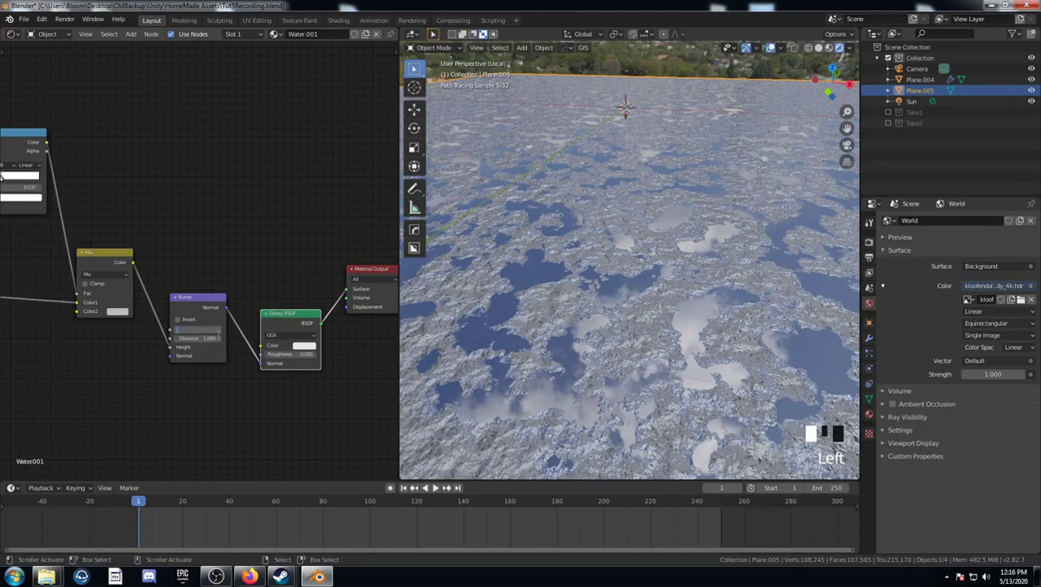
text(0.5)
key(Return)
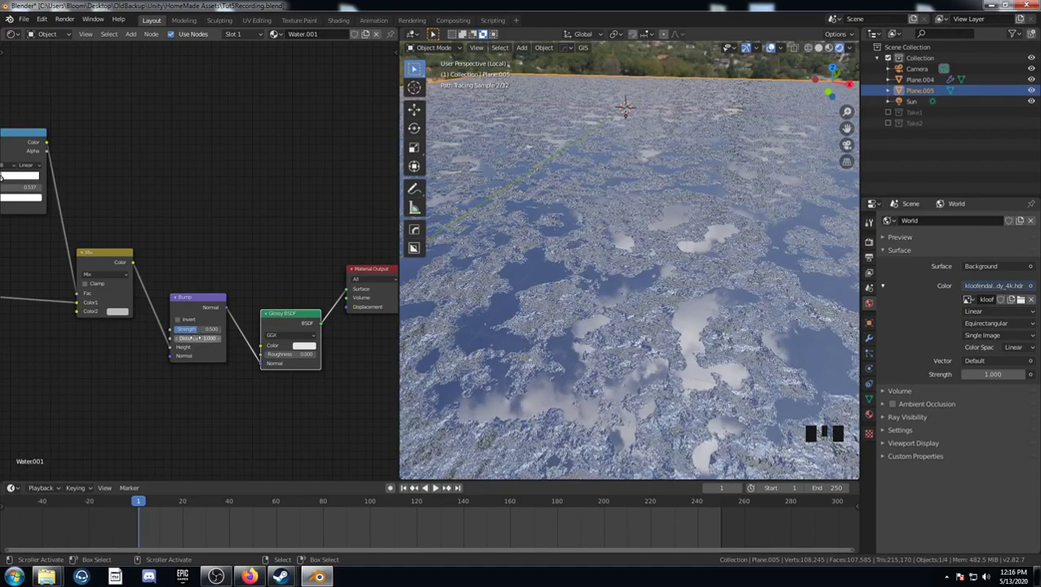
click(196, 338)
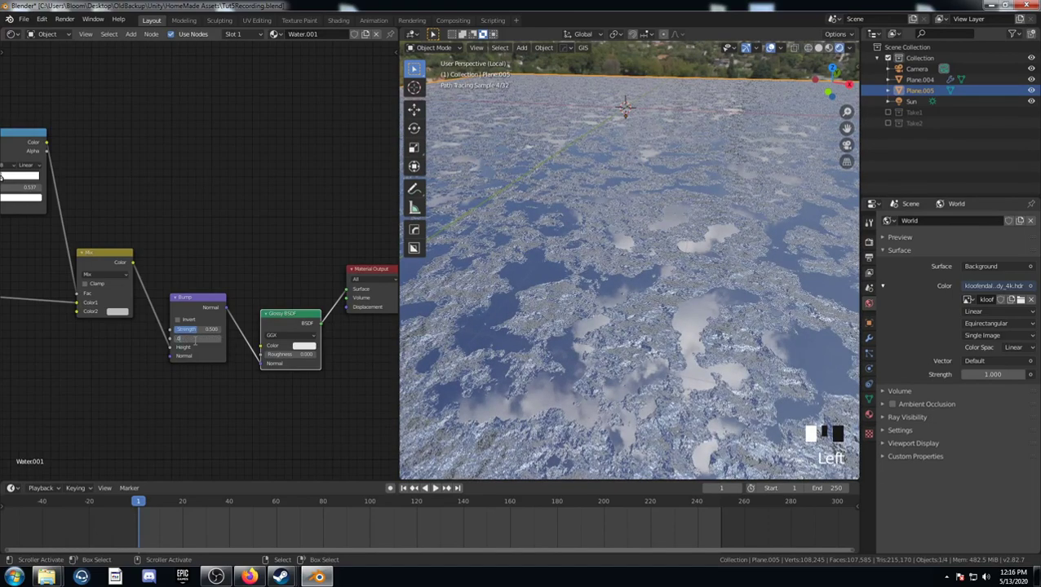
text(.05)
key(Return)
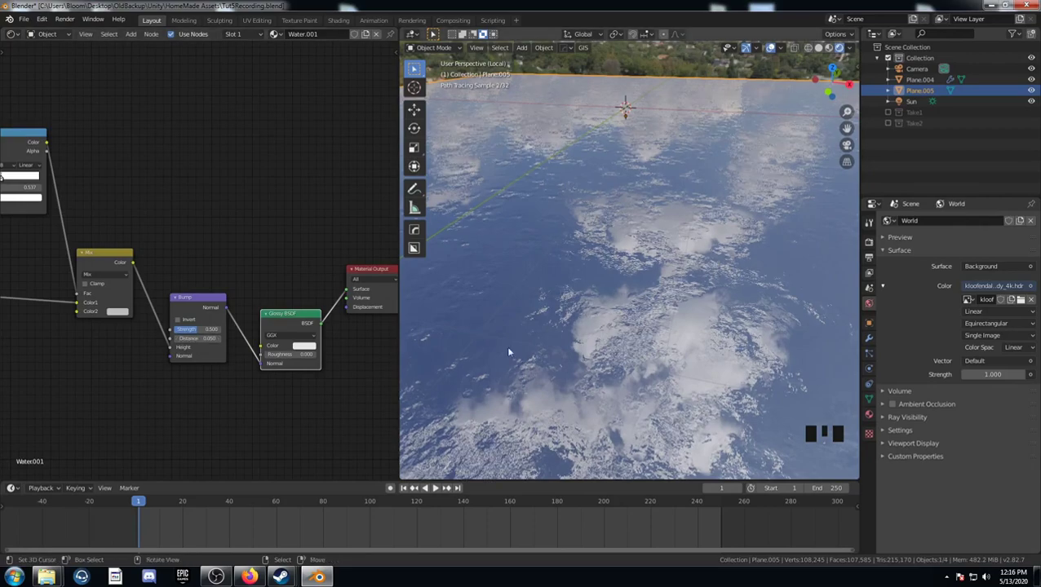
middle_drag(581, 377, 594, 365)
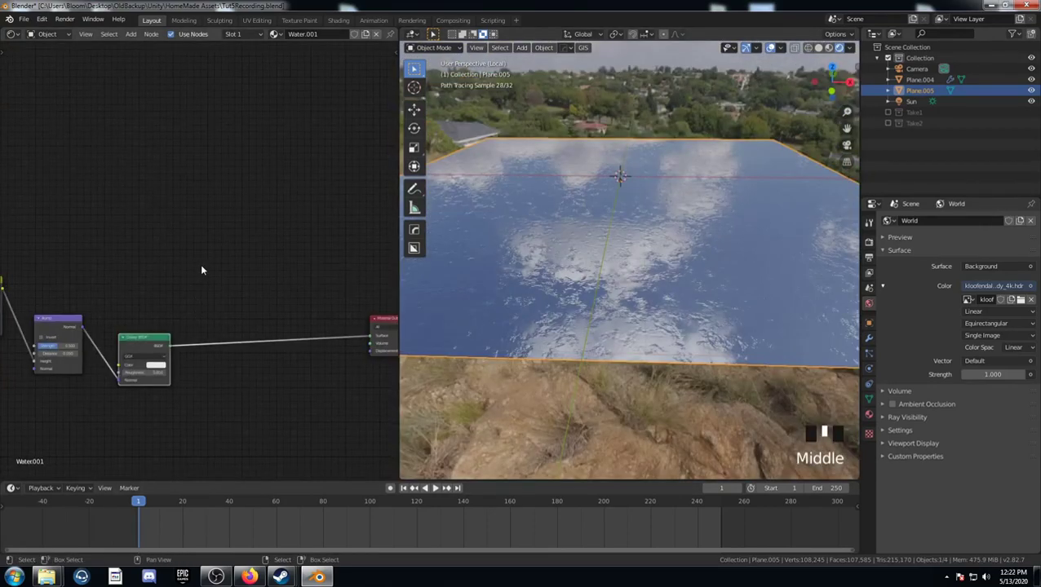
Step: Add a Fresnel node above the Glossy BSDF and preview its output on the plane from grazing and overhead angles
key(shift+a)
mouse_move(222, 271)
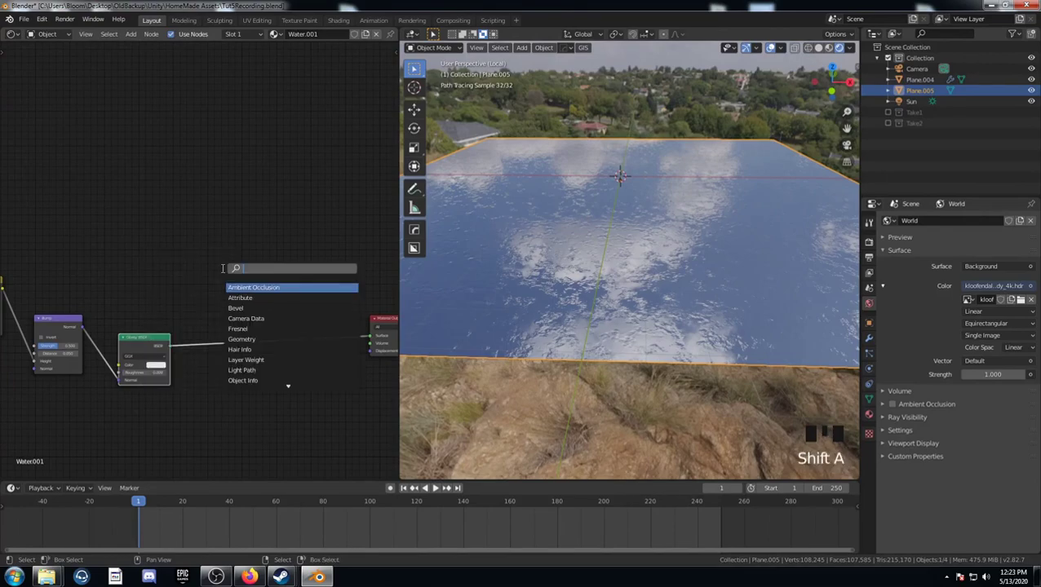
text(fres)
key(Return)
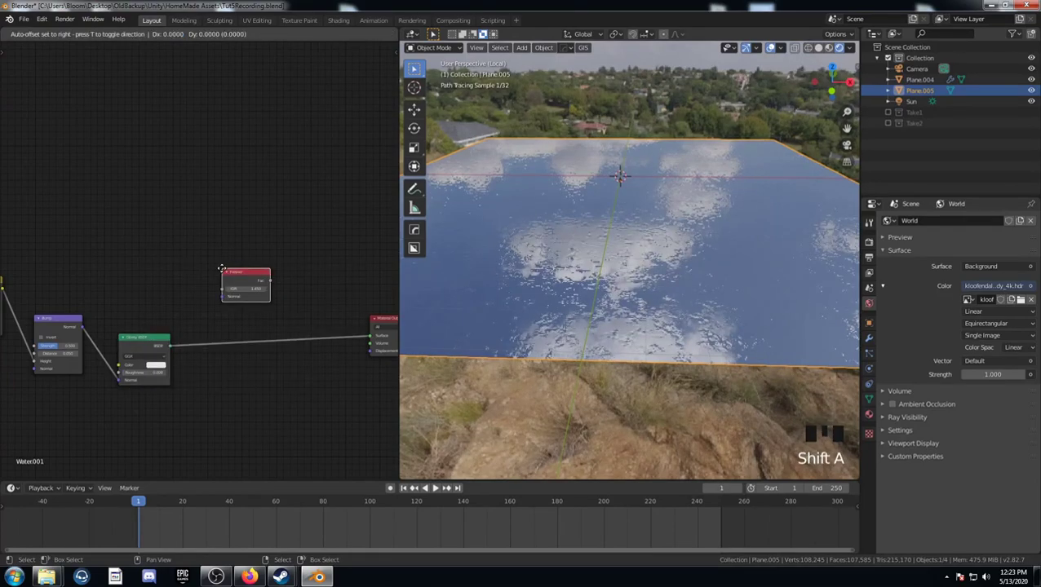
click(263, 173)
ctrl+shift+click(263, 225)
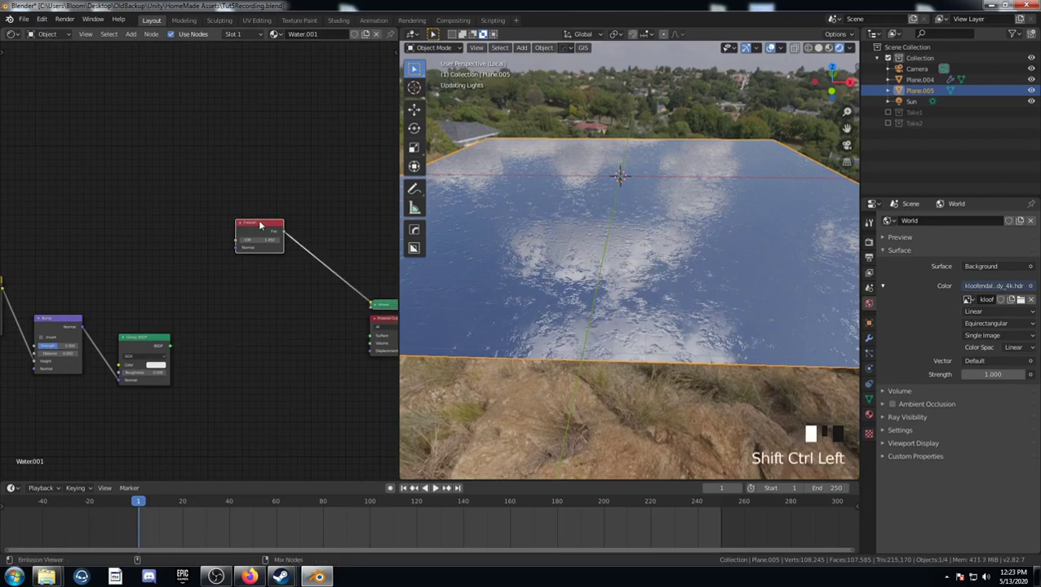
middle_drag(582, 280, 584, 252)
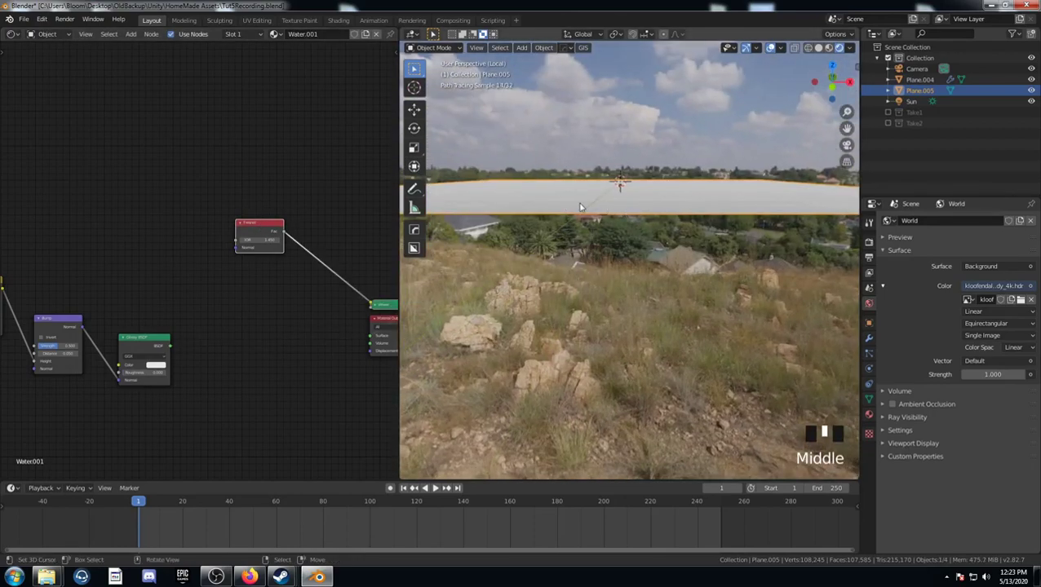
middle_drag(587, 205, 595, 307)
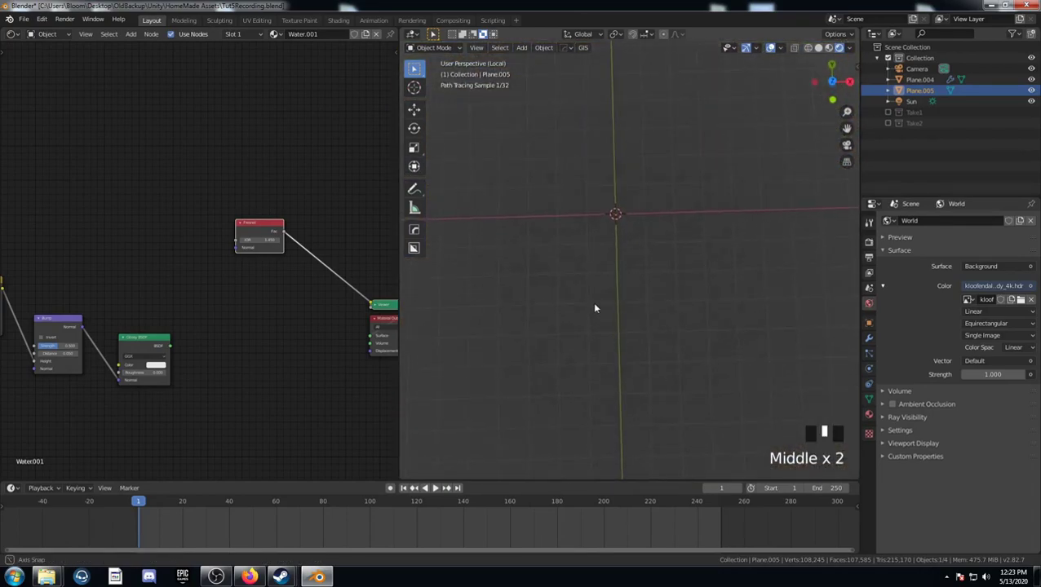
Step: Add a Mix Shader before the Material Output and connect the Fresnel output to its Fac input
drag(259, 229, 233, 199)
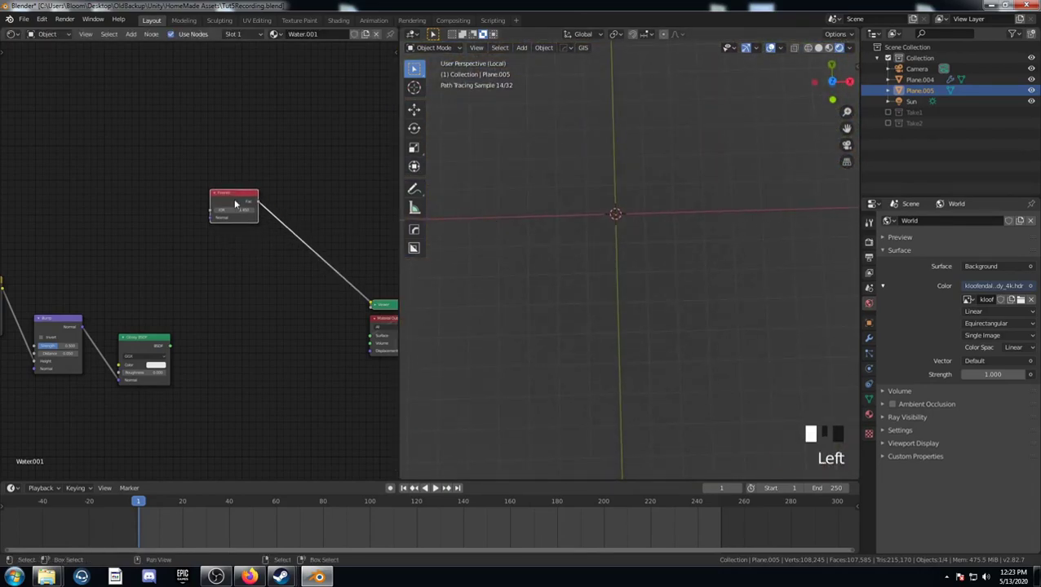
key(shift+a)
click(271, 259)
text(mi)
click(292, 287)
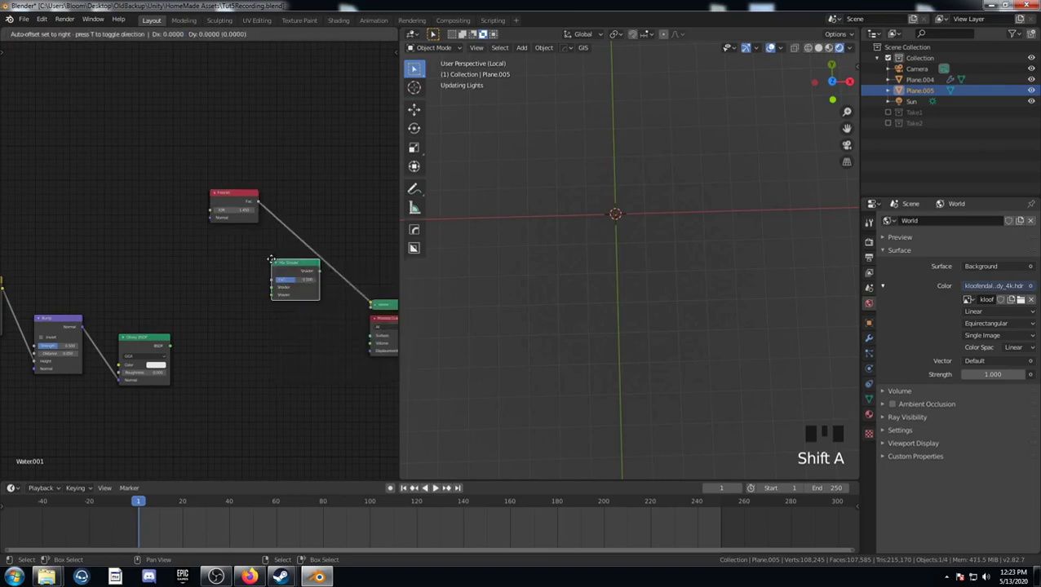
click(290, 275)
drag(258, 202, 270, 278)
drag(236, 198, 181, 202)
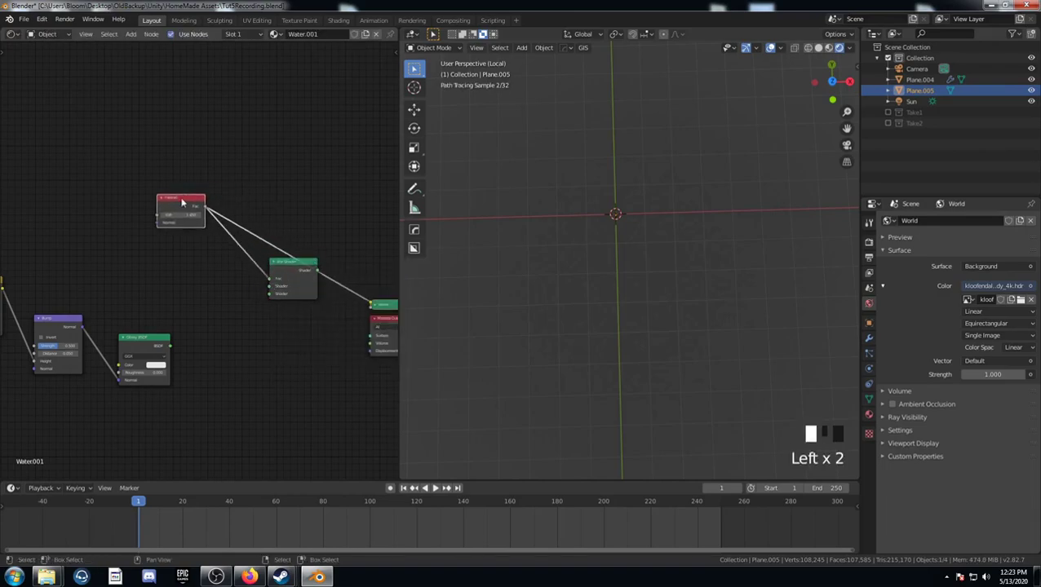
key(shift+a)
click(141, 298)
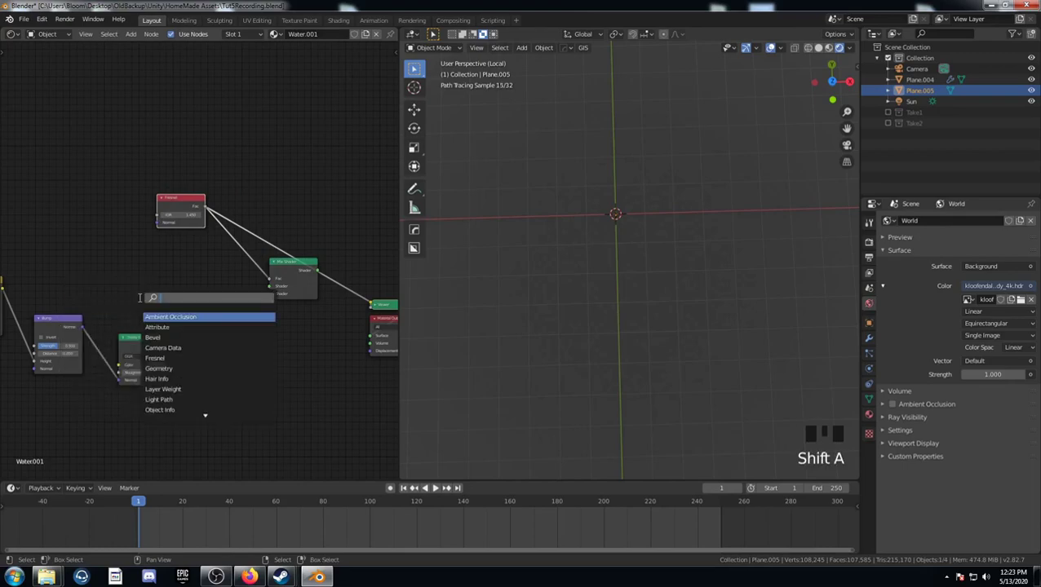
text(transl)
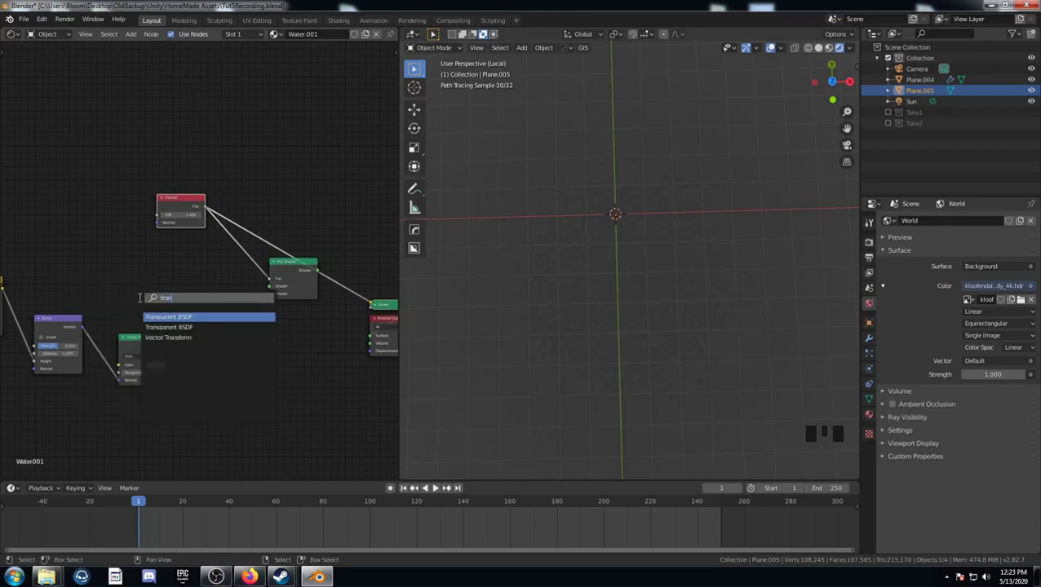
key(Return)
right_click(135, 294)
Step: Add a Transparent BSDF above the Glossy BSDF and connect it to the Mix Shader's first Shader input
key(shift+a)
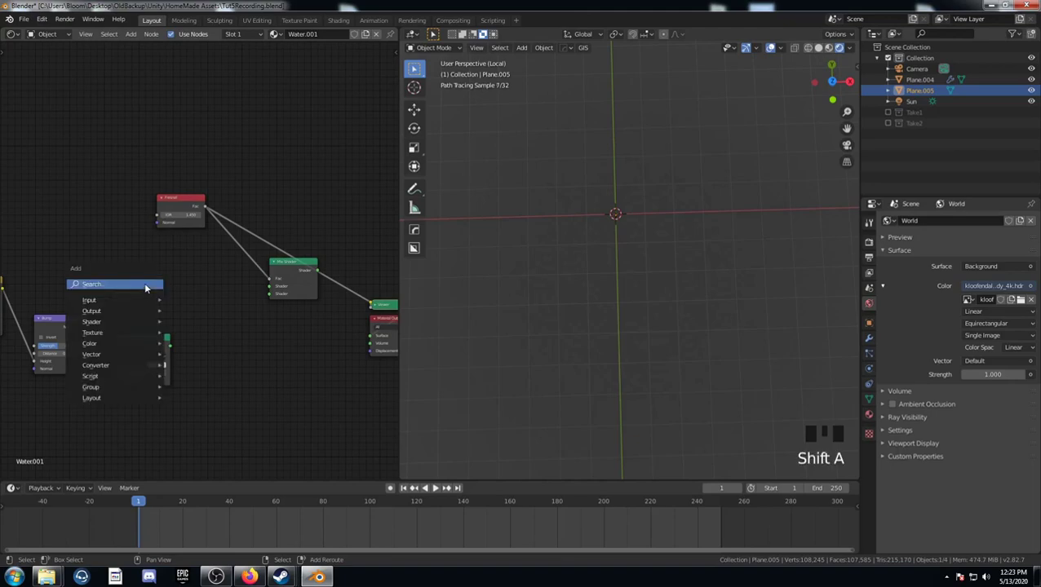
click(143, 281)
text(tra)
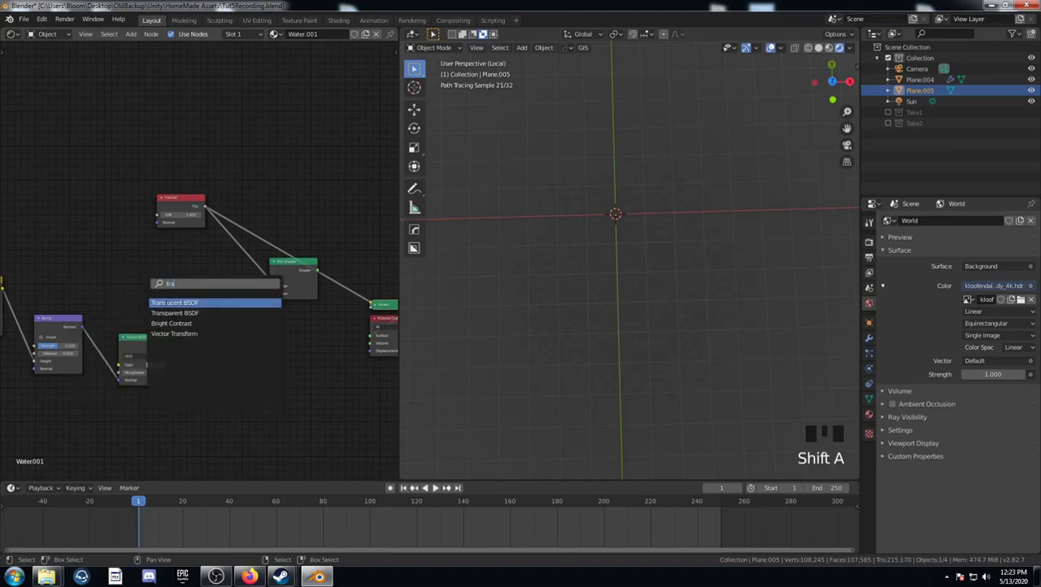
key(Return)
click(161, 277)
drag(186, 279, 269, 285)
Step: Connect the Glossy BSDF to the Mix Shader's second Shader input and route the mix to the Material Output's Surface
drag(170, 345, 270, 295)
ctrl+shift+click(287, 286)
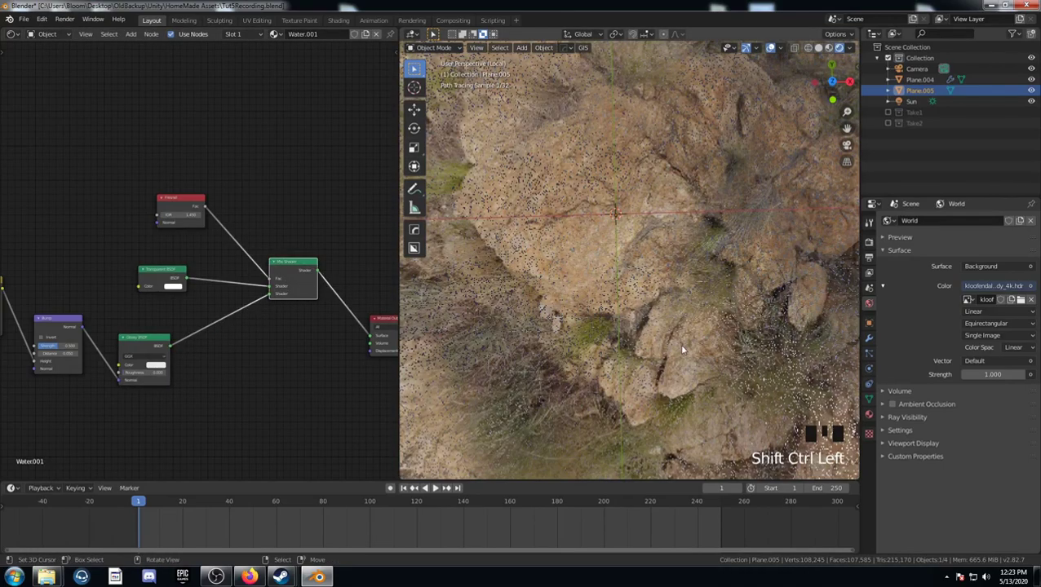
mouse_move(678, 344)
middle_down()
mouse_move(683, 252)
mouse_move(667, 250)
mouse_move(623, 275)
mouse_move(626, 310)
mouse_move(674, 366)
mouse_move(669, 385)
mouse_move(661, 293)
mouse_move(665, 347)
middle_up()
scroll(296, 368, up, 2)
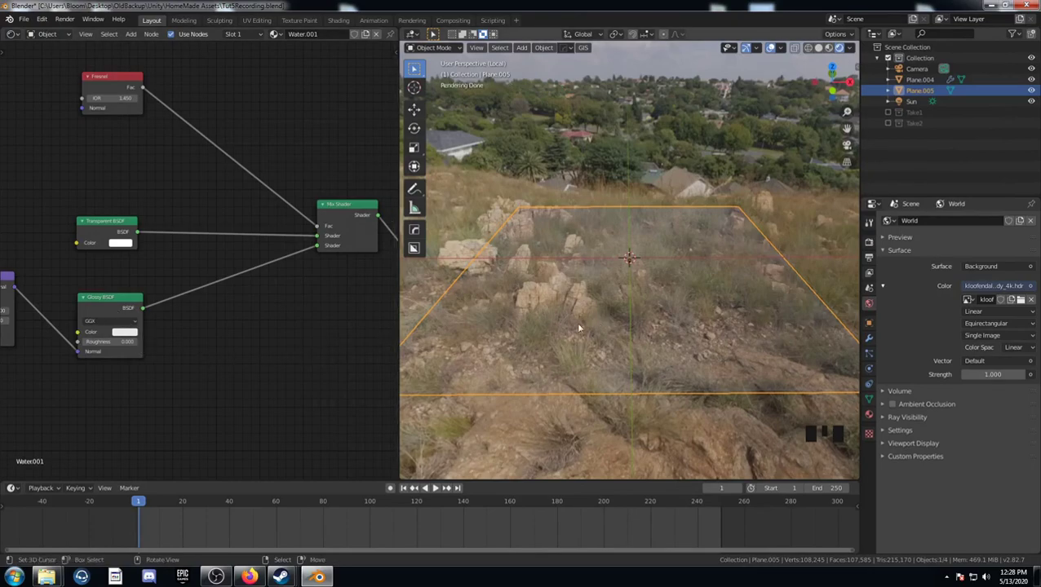
Step: Insert a ColorRamp between the Fresnel node and the Mix Shader's Fac, and move its white stop to position 0.423
key(shift+a)
text(color)
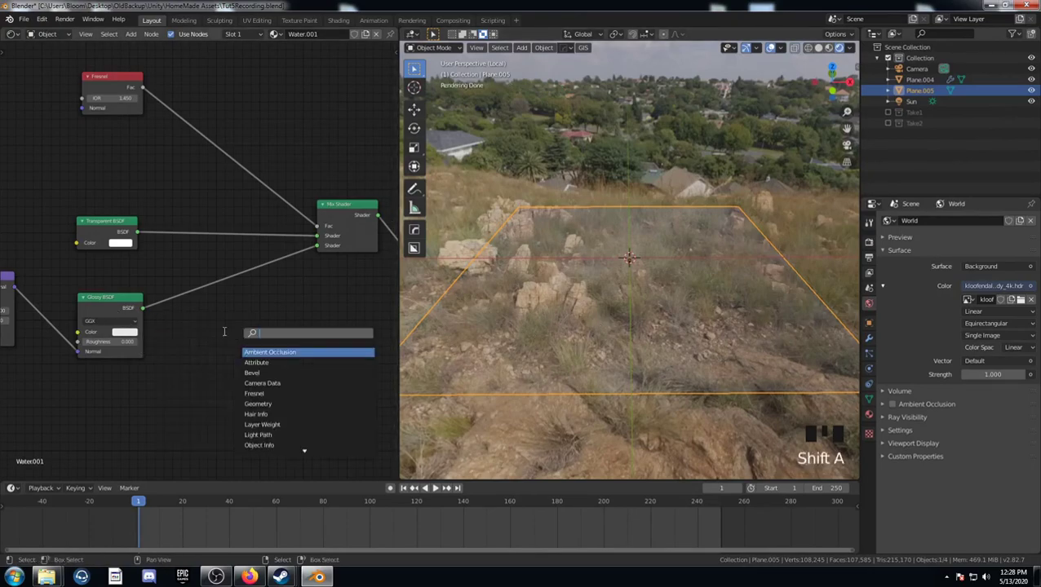
text(r)
key(Return)
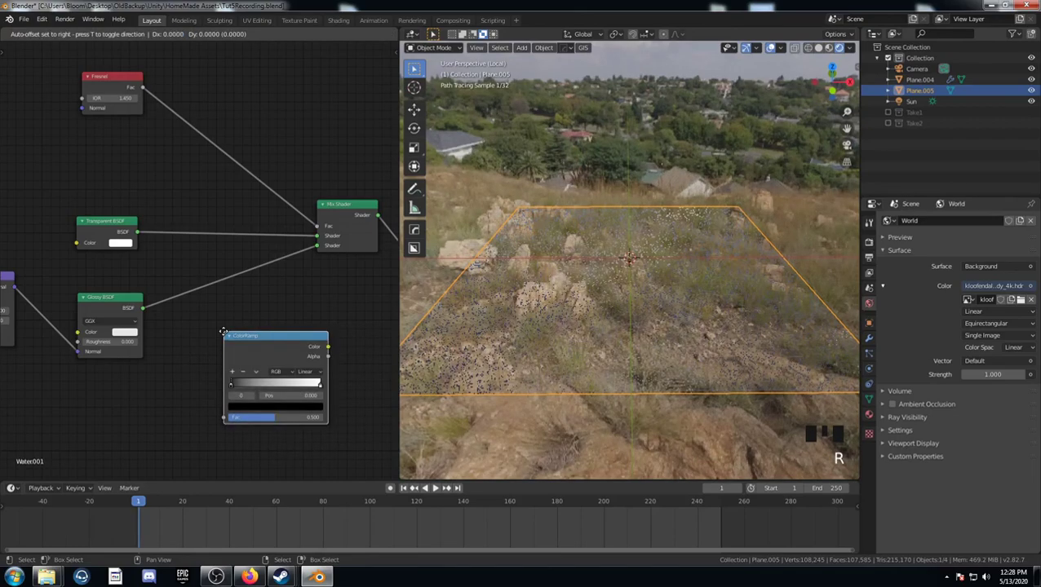
click(178, 114)
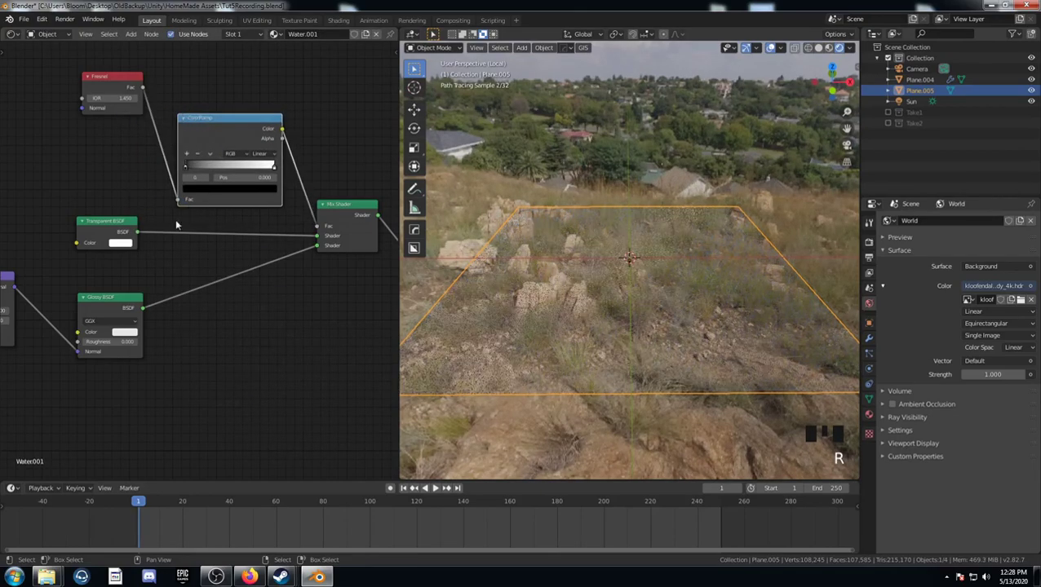
drag(212, 130, 217, 97)
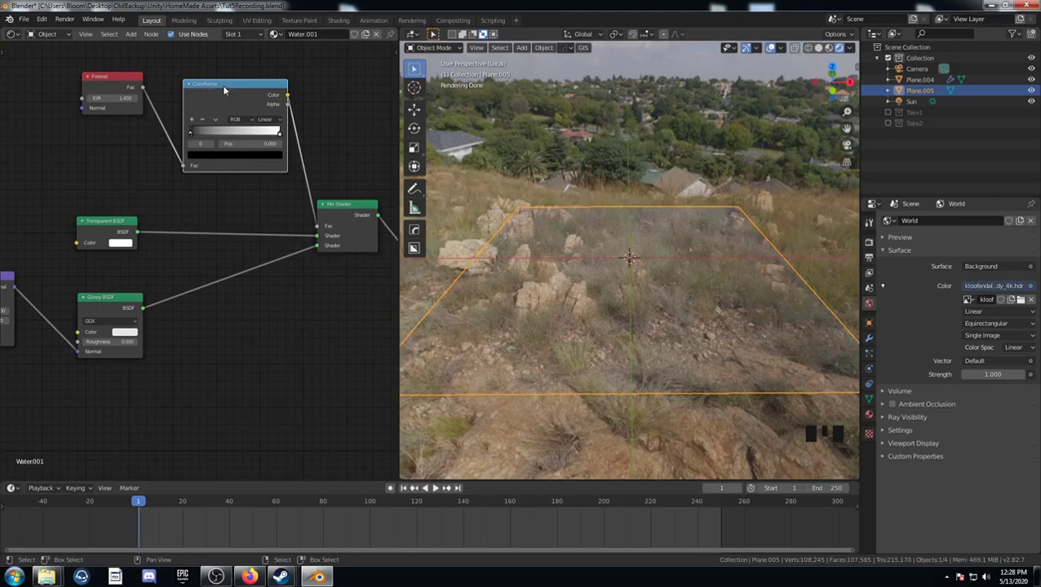
drag(280, 137, 227, 139)
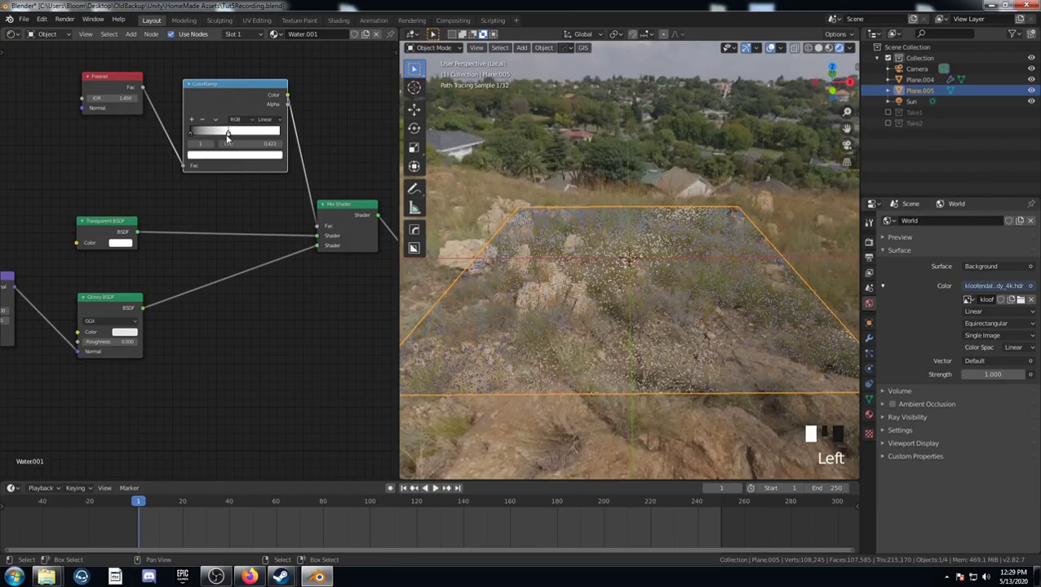
middle_drag(635, 357, 709, 337)
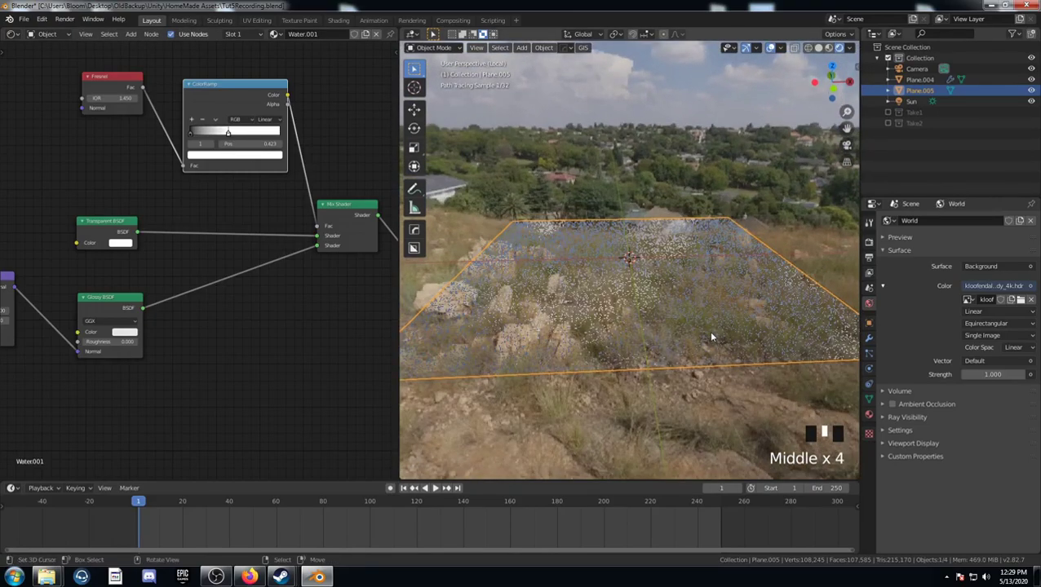
Step: Leave the isolated view of the water plane and switch the node editor to the World shader's nodes
key(KP_Divide)
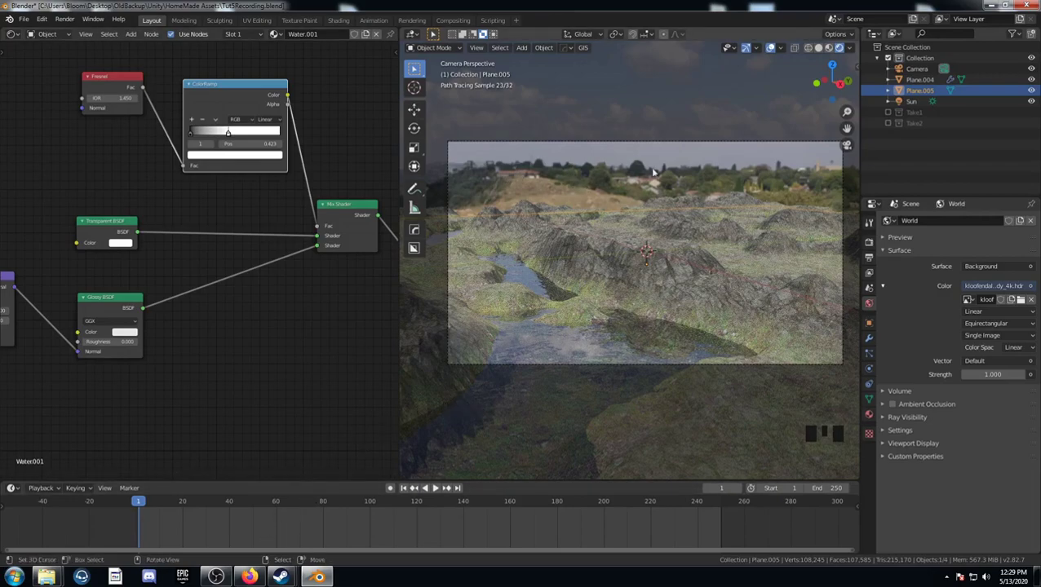
click(14, 36)
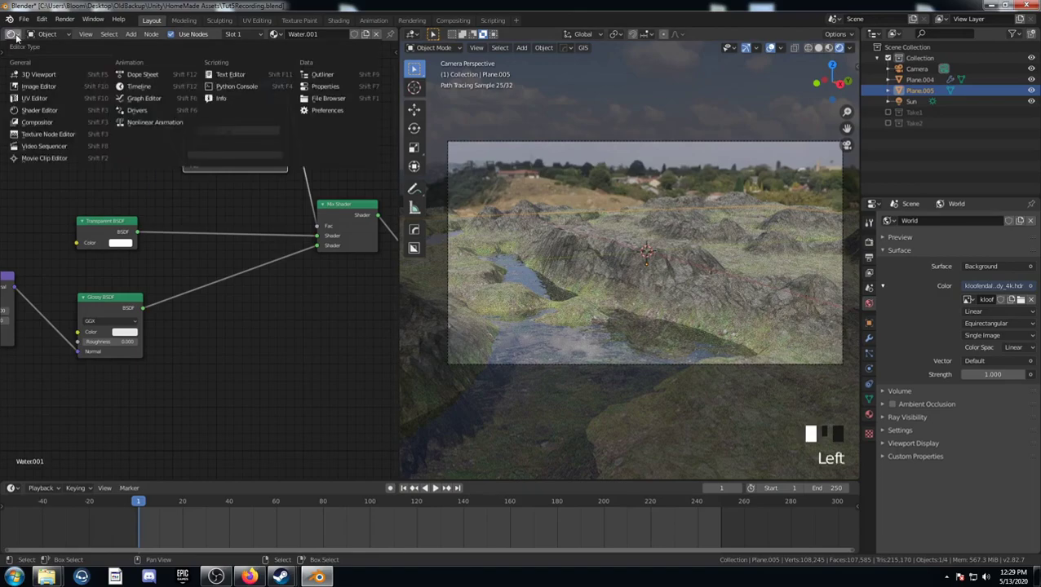
click(60, 35)
click(59, 59)
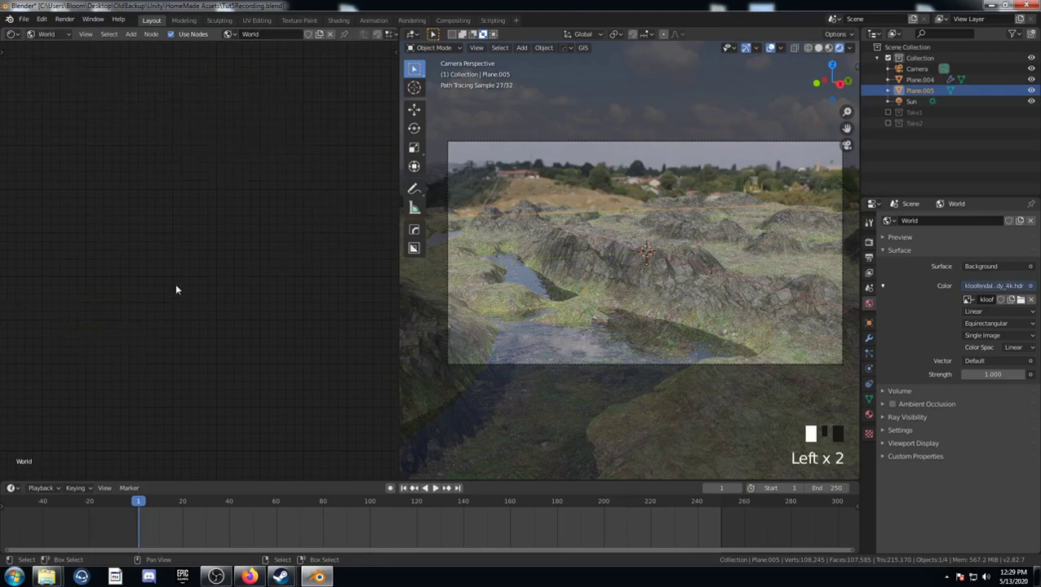
scroll(214, 326, down, 8)
middle_drag(213, 326, 383, 269)
scroll(190, 320, up, 5)
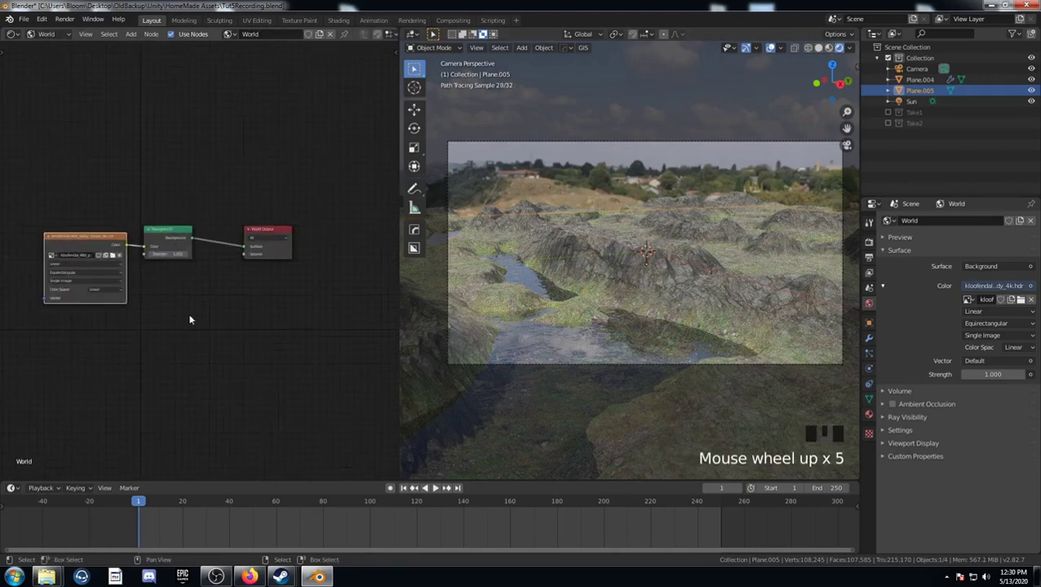
middle_drag(190, 320, 253, 318)
Step: Add Texture Coordinate and Mapping nodes in front of the kloofendal_48d_partly_cloudy_4k.hdr environment texture
click(107, 246)
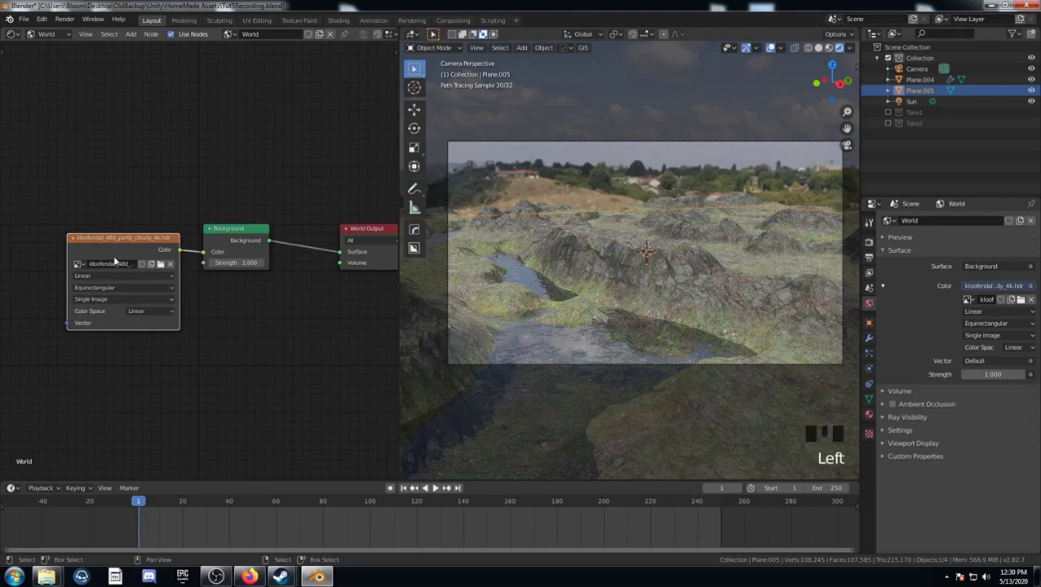
scroll(129, 348, down, 1)
middle_drag(129, 349, 277, 332)
key(ctrl+t)
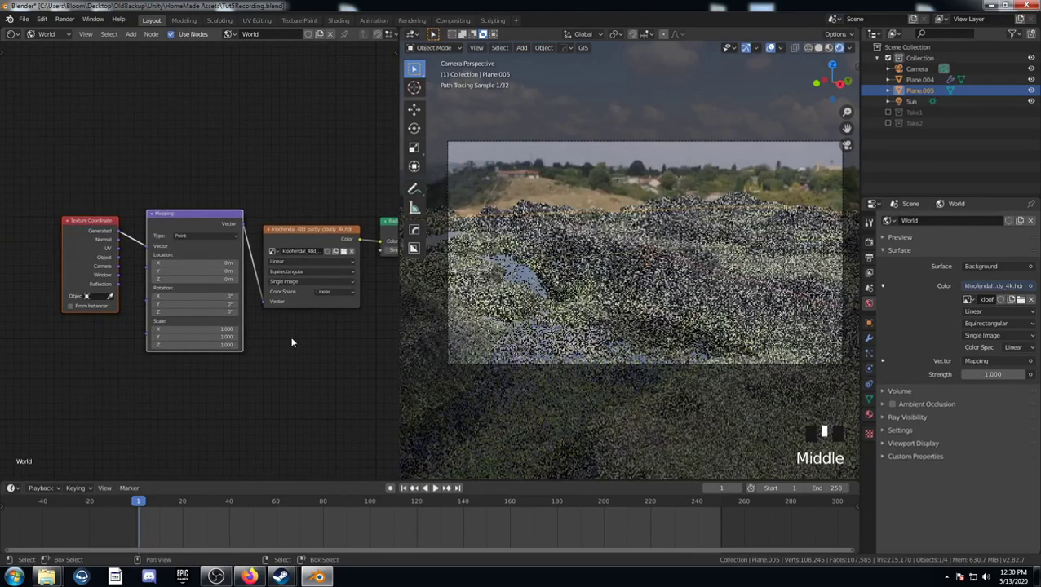
Step: Adjust the Mapping node's Z location to shift the HDRI background vertically behind the terrain
scroll(258, 346, up, 3)
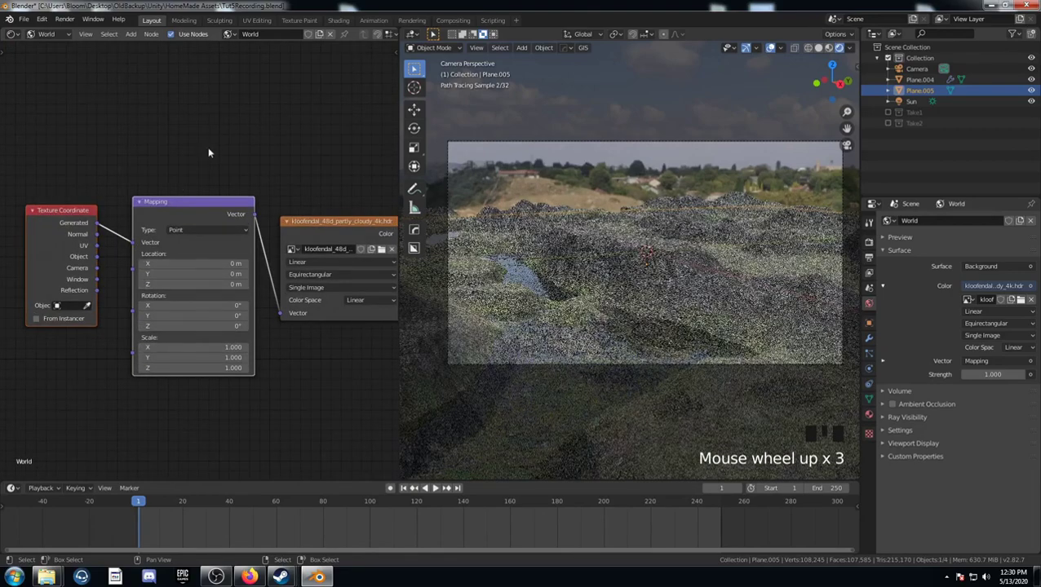
middle_drag(204, 390, 202, 380)
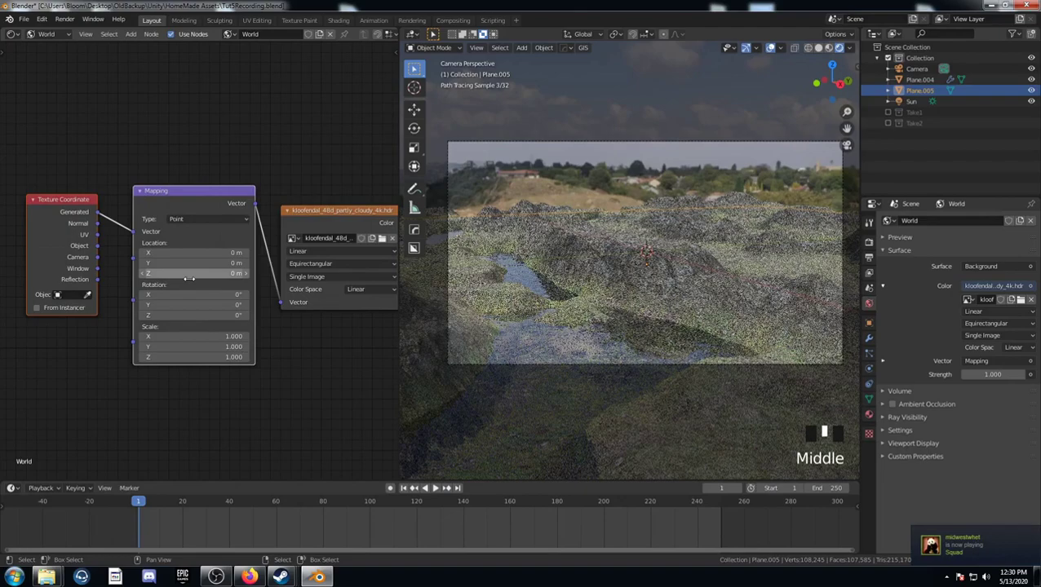
click(247, 274)
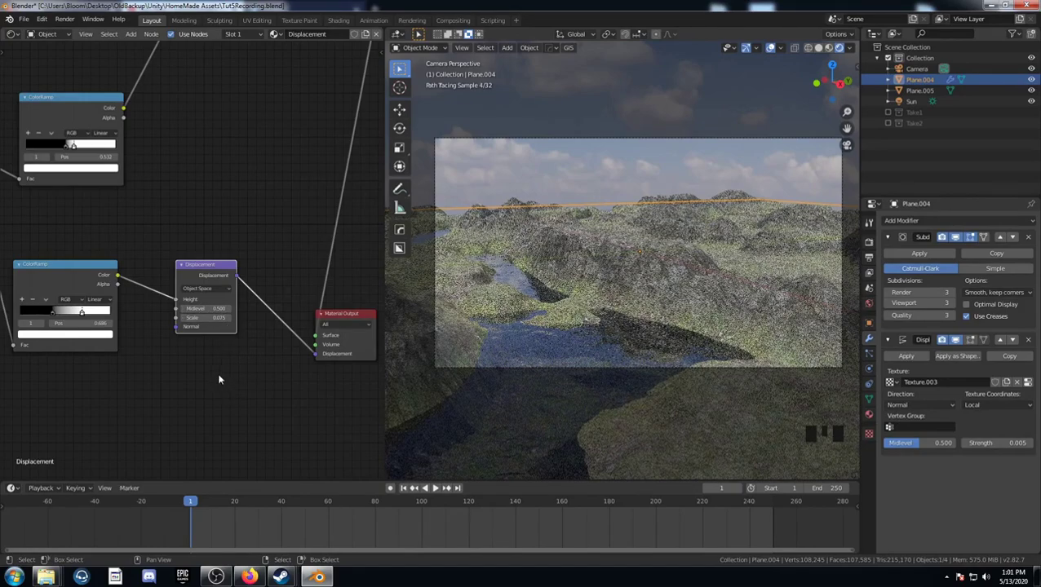
Step: Set the Displacement node's Scale to 0, keyframe it at frame 1 and duplicate that keyframe to about frame 10
scroll(157, 337, up, 2)
click(207, 327)
key(Left)
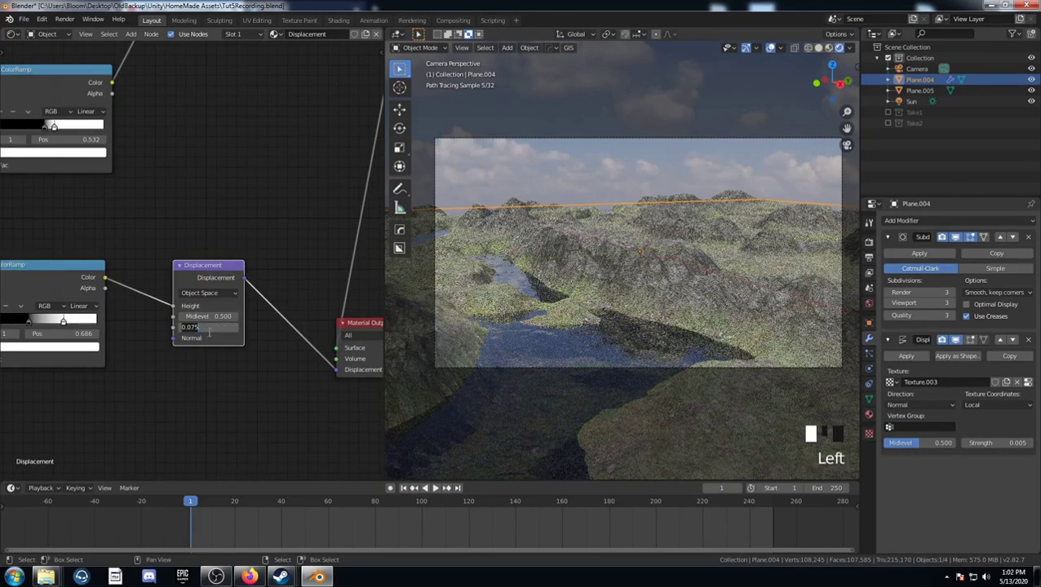
text(0)
key(Return)
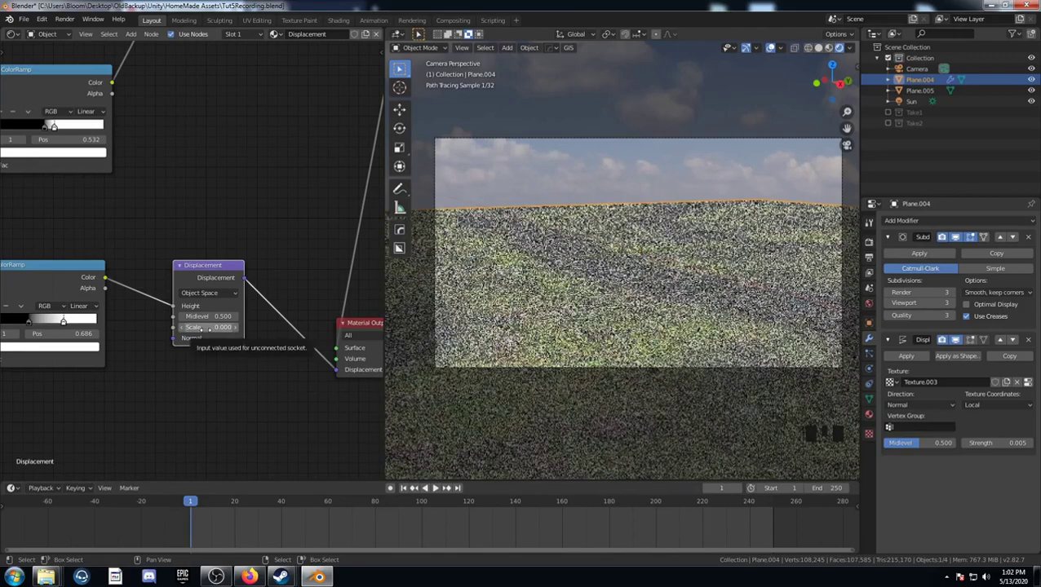
key(i)
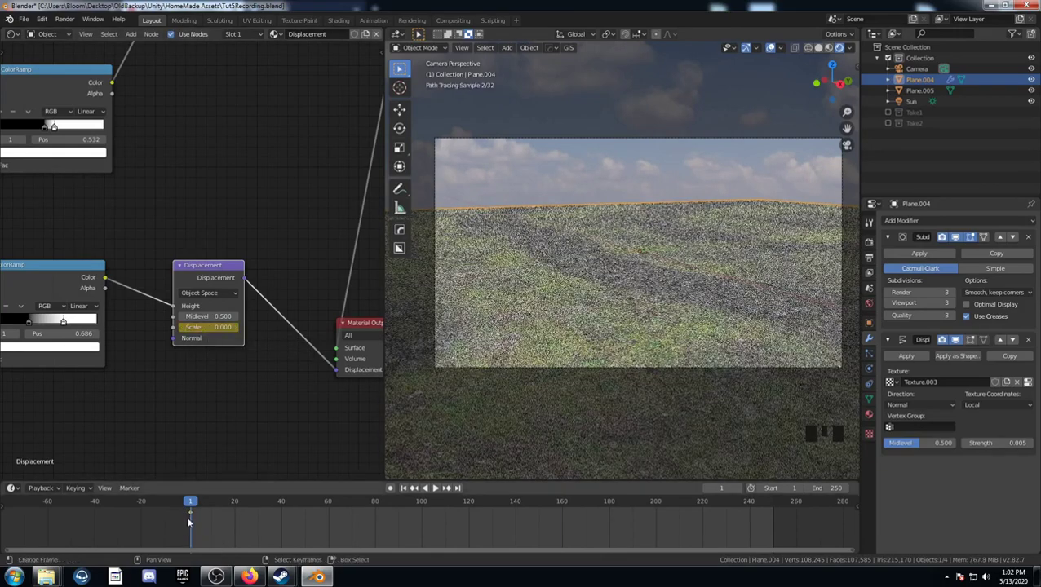
key(shift+d)
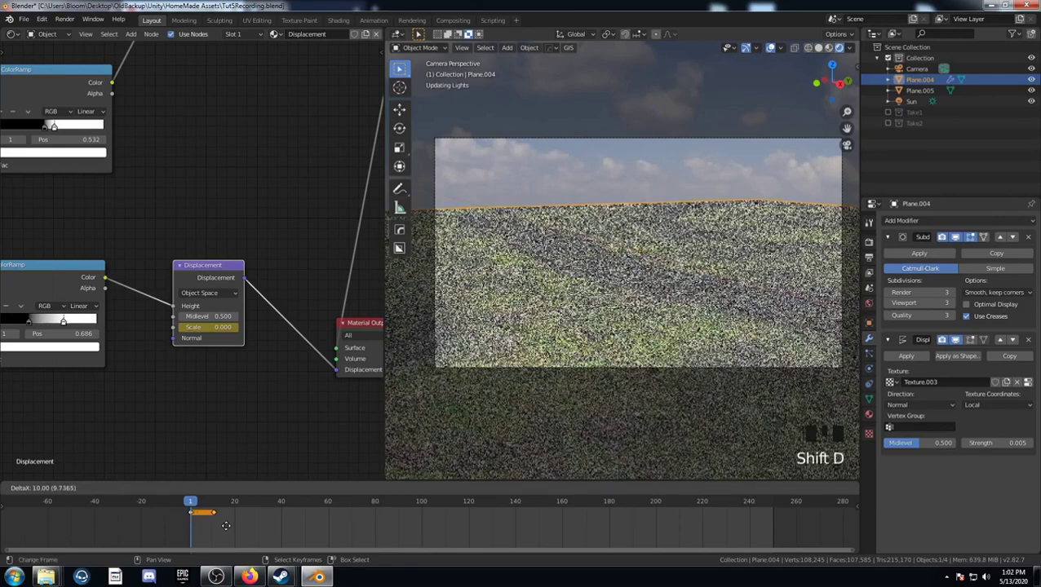
click(226, 526)
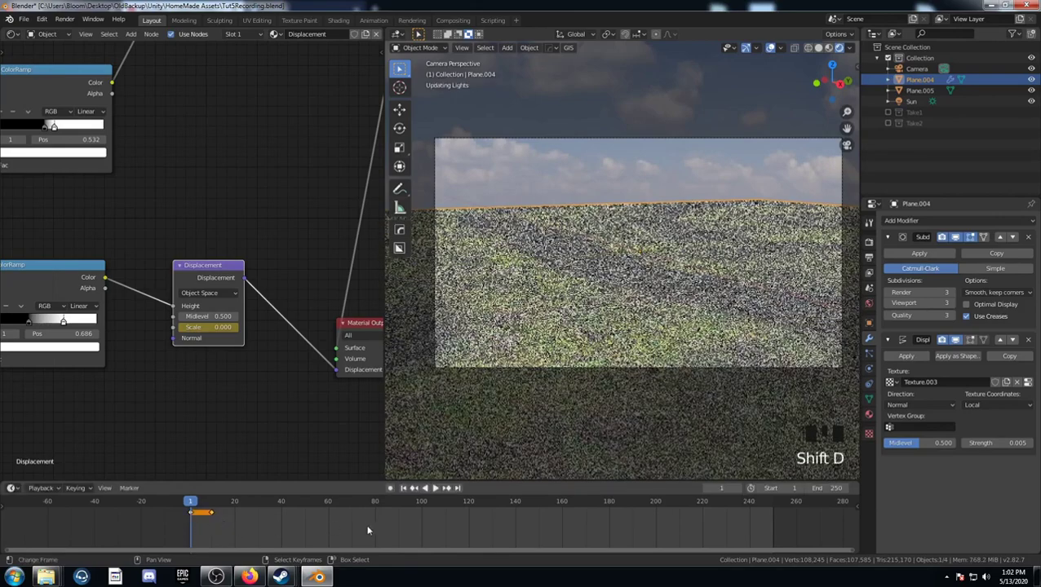
Step: Set the Displacement node's Scale to 0.075 at frame 150 and keyframe it
click(541, 506)
click(219, 327)
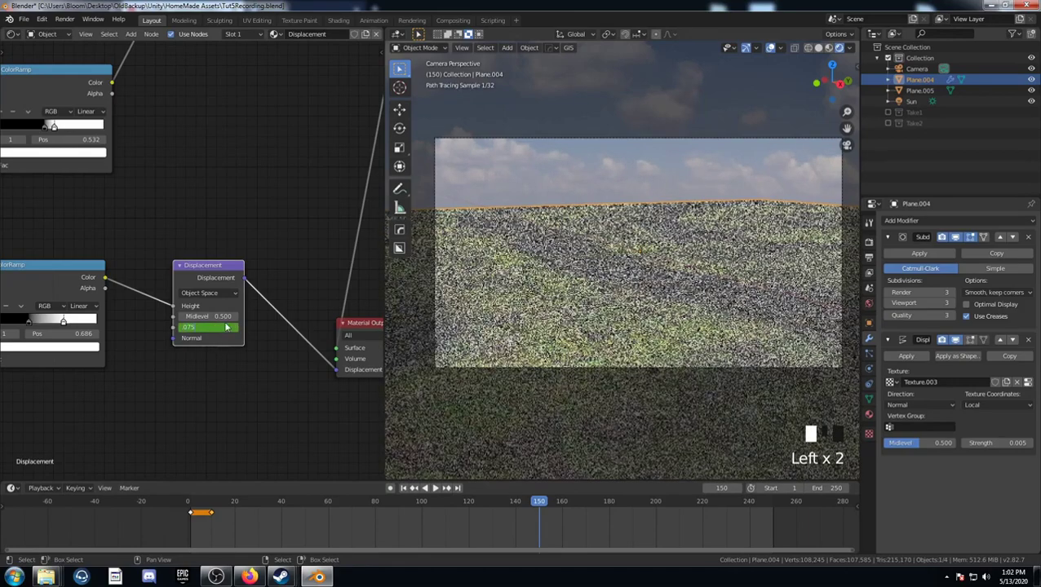
key(Return)
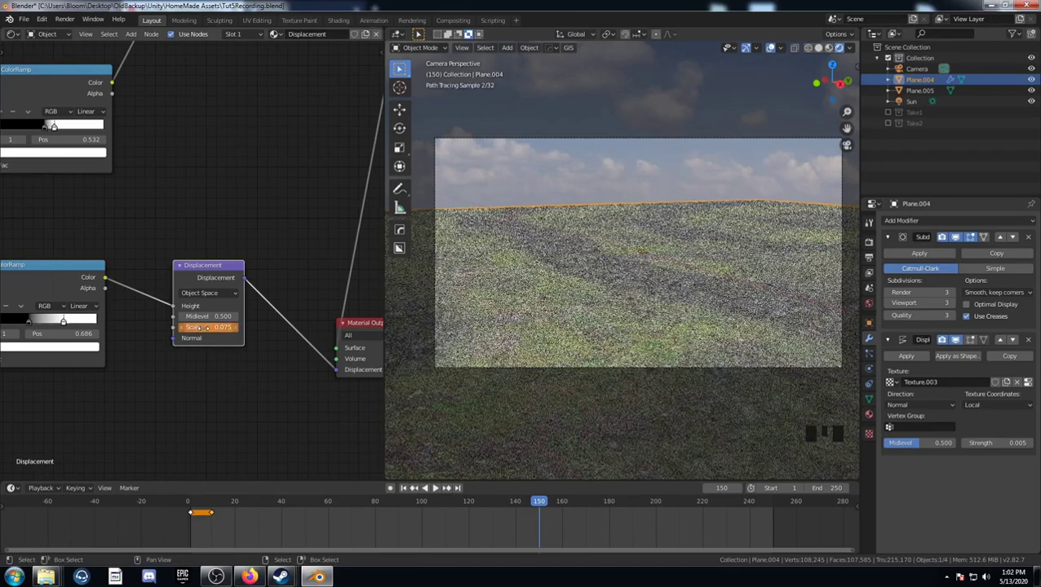
key(i)
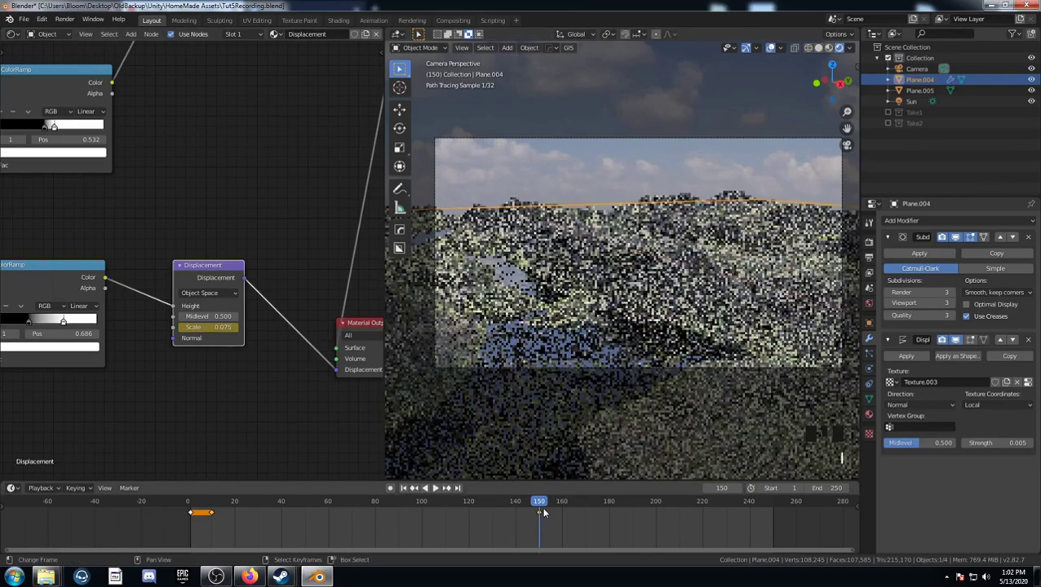
Step: Select the two early scale keyframes and change their handle type in the Graph Editor
right_click(193, 515)
right_click(208, 517)
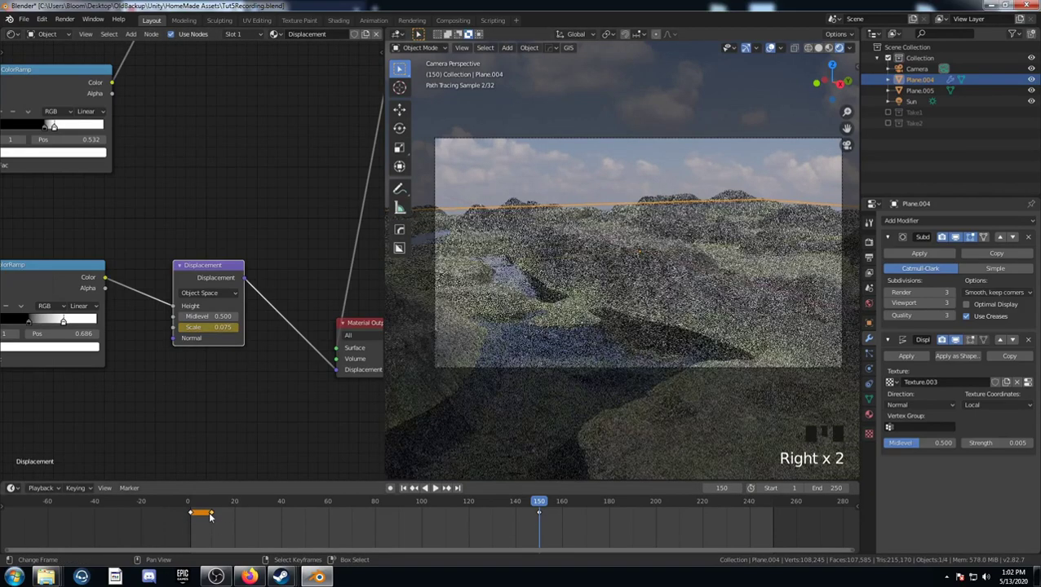
shift+right_click(193, 516)
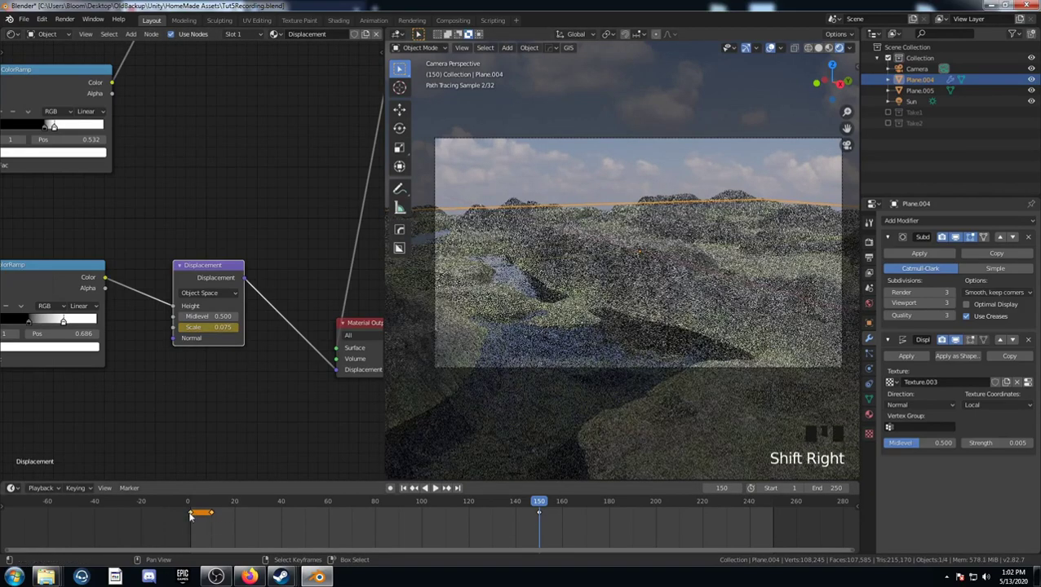
click(13, 488)
click(140, 416)
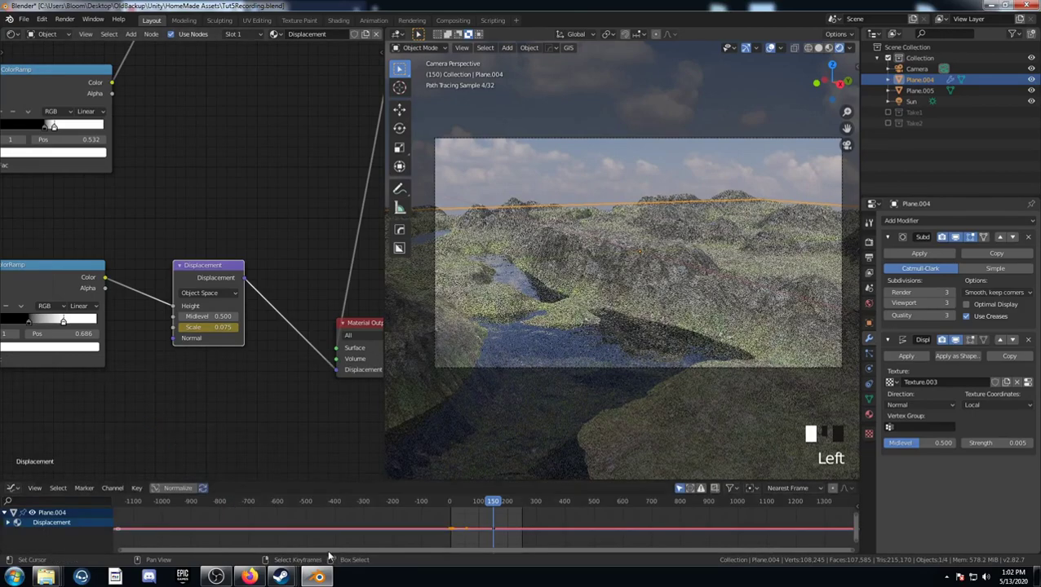
key(v)
click(436, 530)
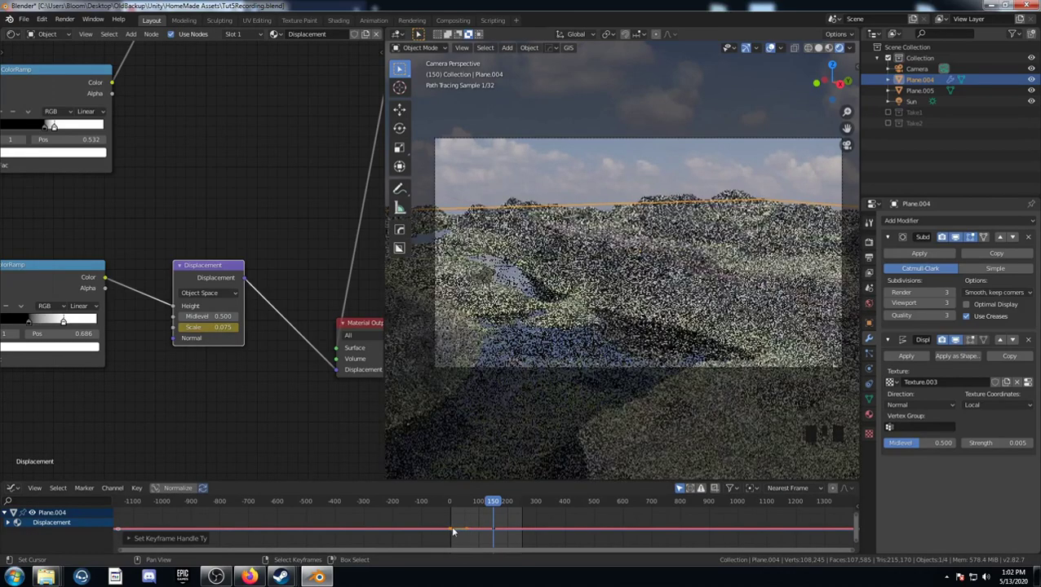
Step: Return from the Graph Editor to the Timeline and select the keyframe at frame 150
click(13, 488)
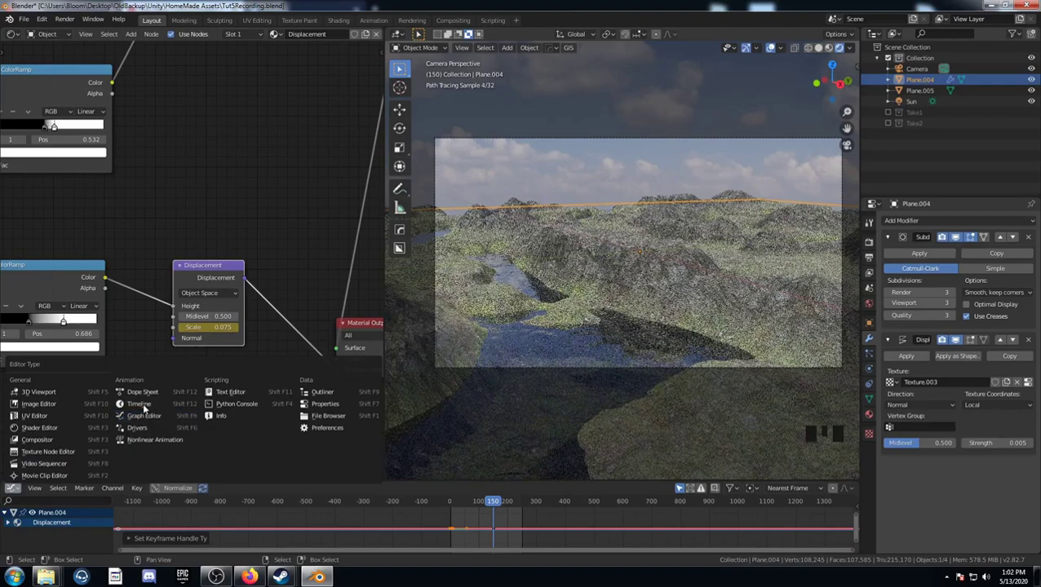
click(140, 404)
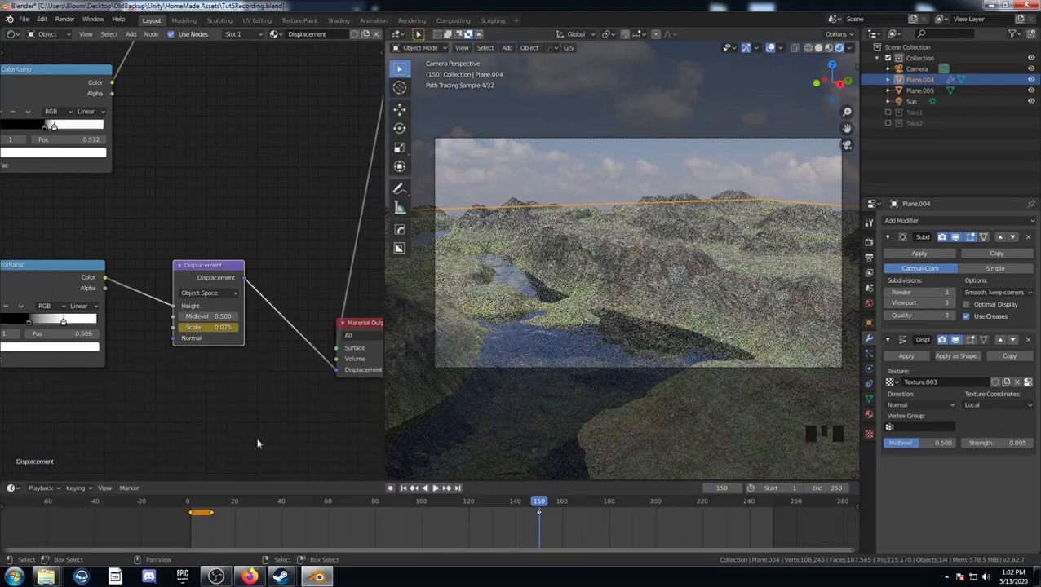
right_click(539, 512)
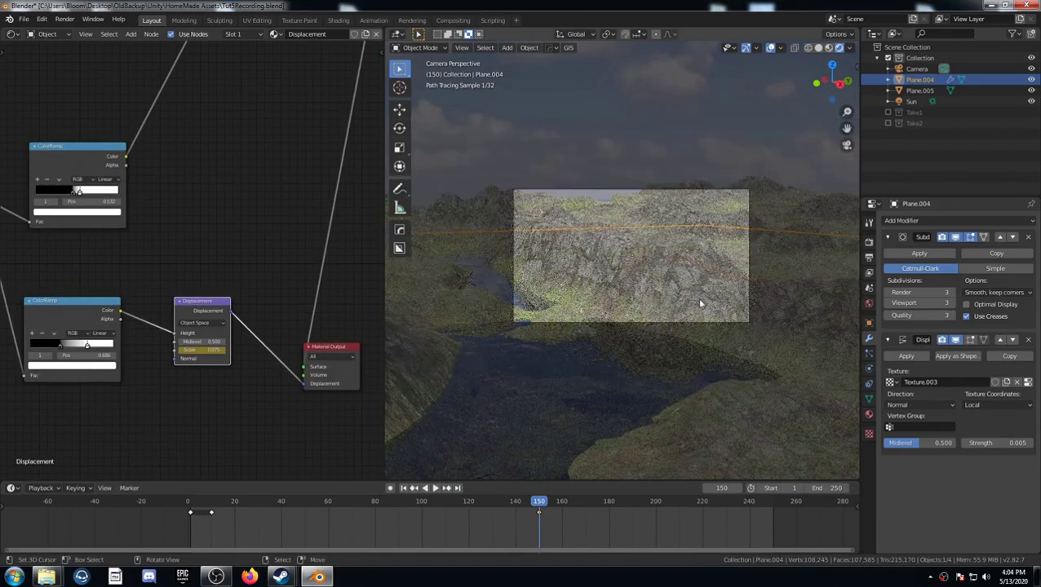
Step: Set the Scale of the Wave Texture in the terrain's displacement material to 0.4
middle_drag(700, 303, 644, 351)
scroll(677, 318, up, 5)
scroll(644, 350, down, 4)
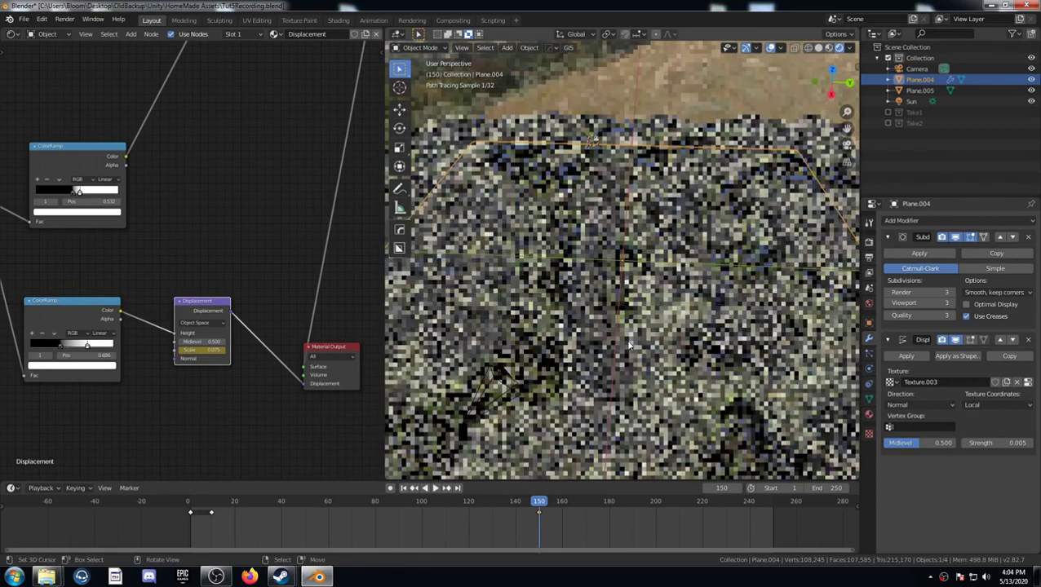
middle_drag(703, 318, 642, 347)
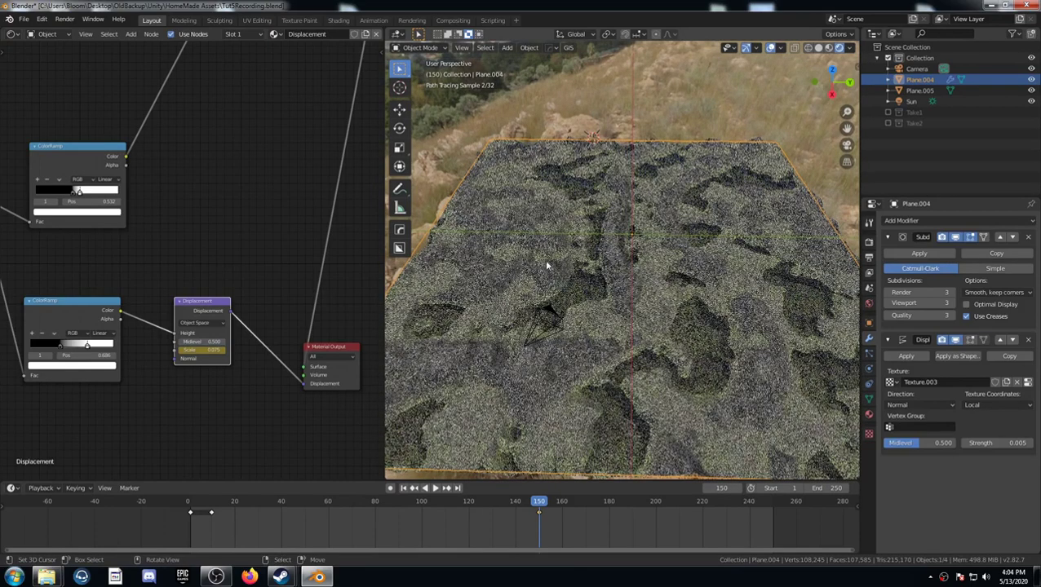
middle_drag(82, 410, 170, 381)
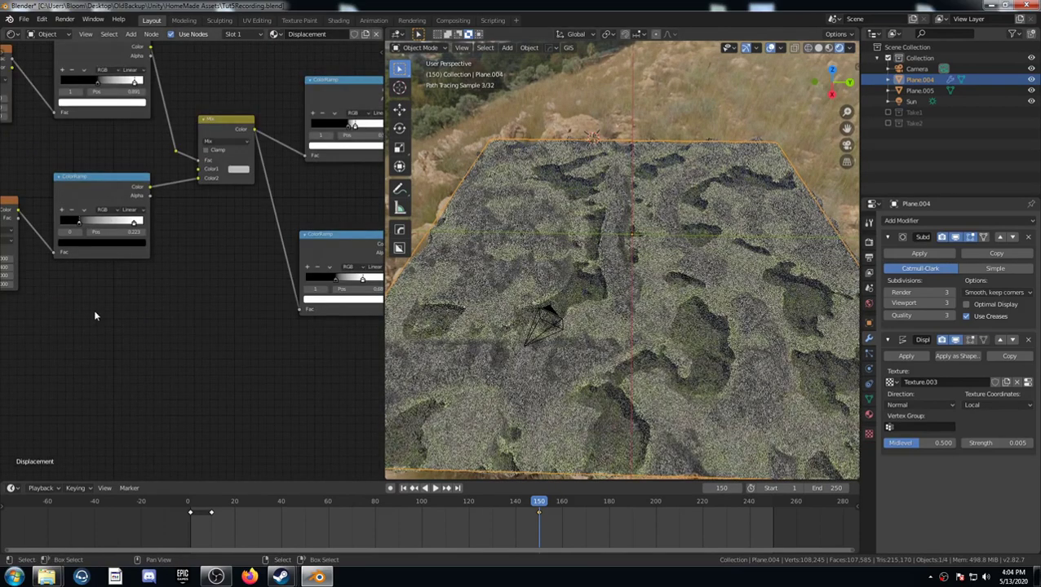
middle_drag(95, 316, 158, 367)
scroll(290, 361, up, 2)
scroll(157, 371, up, 1)
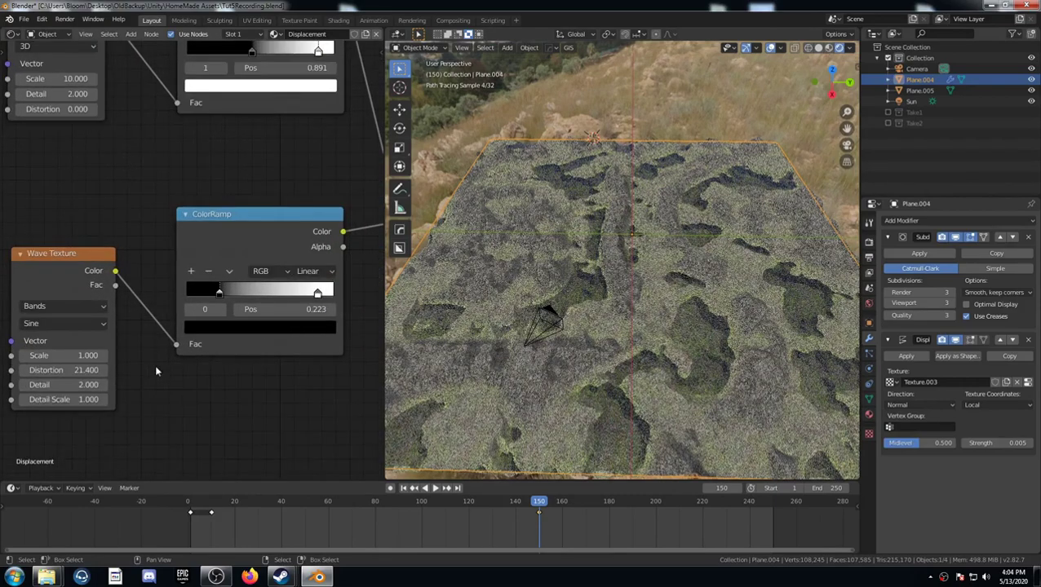
middle_drag(232, 376, 262, 374)
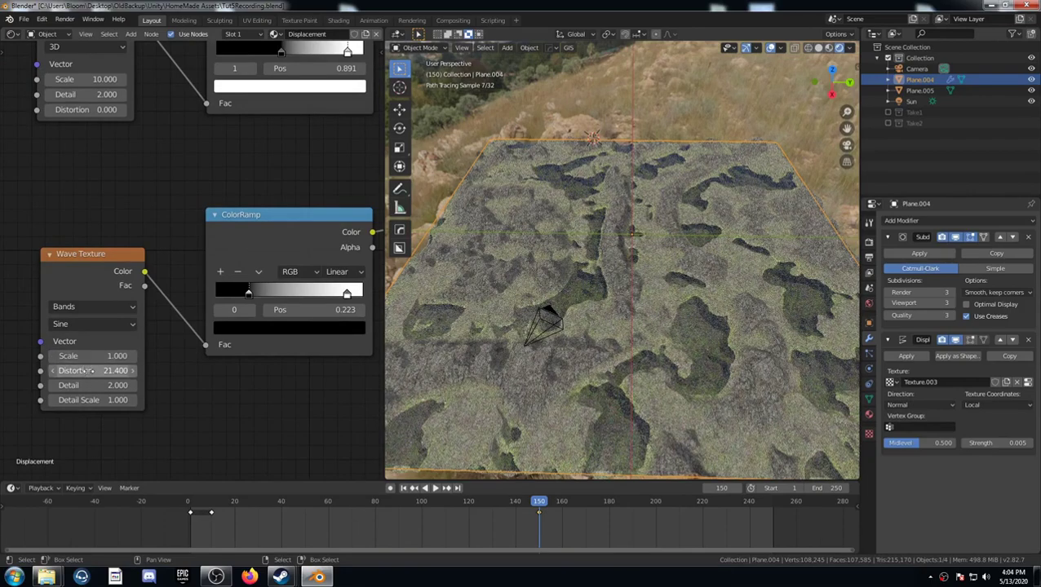
click(90, 356)
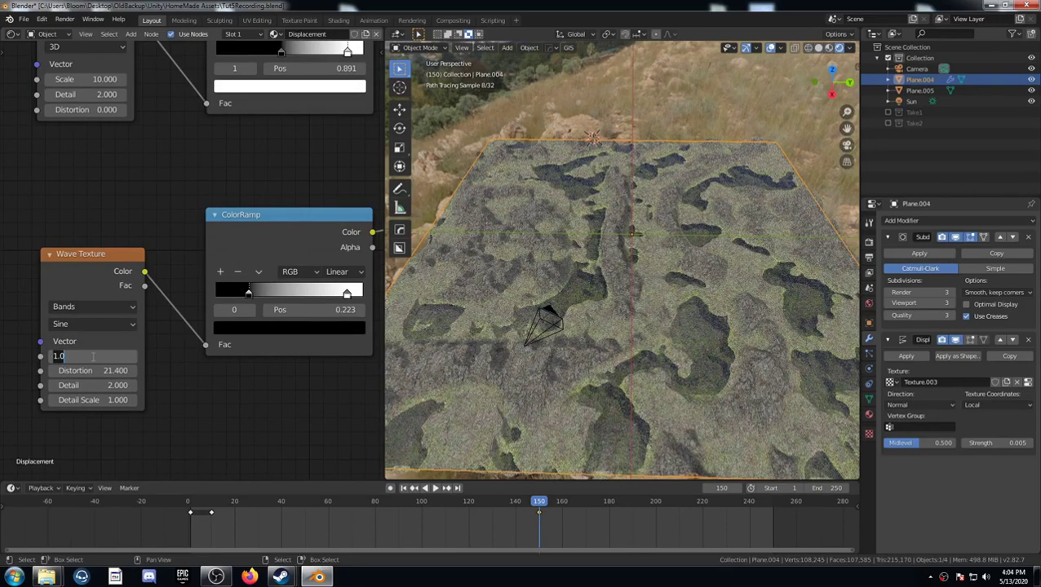
text(.4)
key(Return)
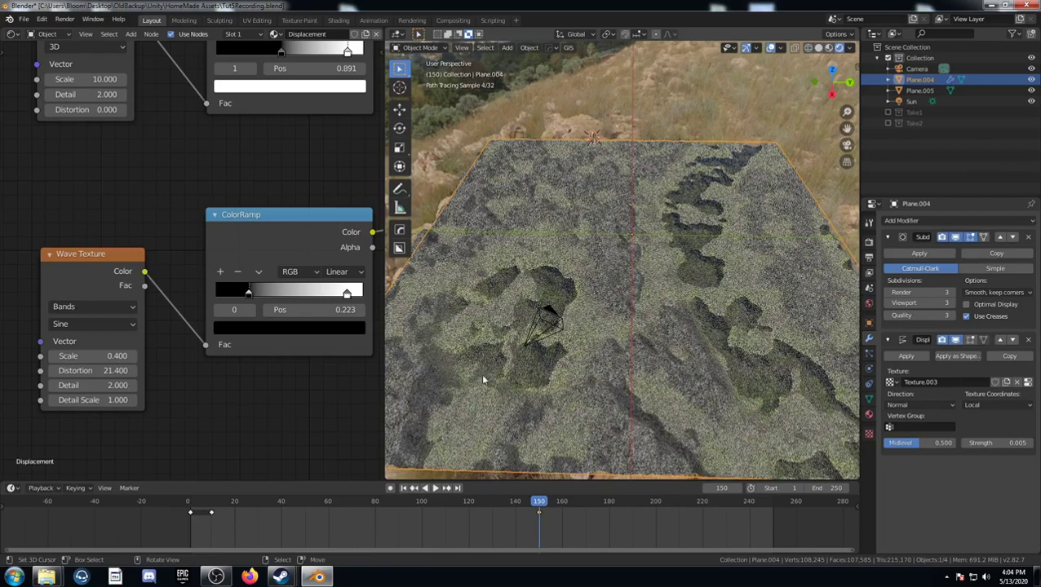
Step: Preview the wave ColorRamp and the Wave Texture on the terrain, and set the Wave Texture's Scale to 5
click(243, 216)
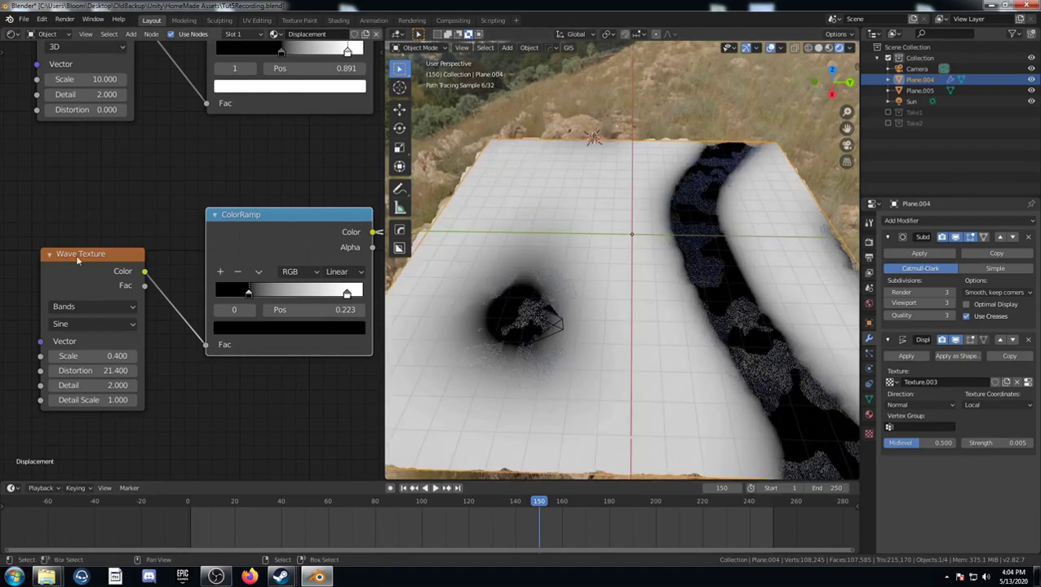
click(84, 358)
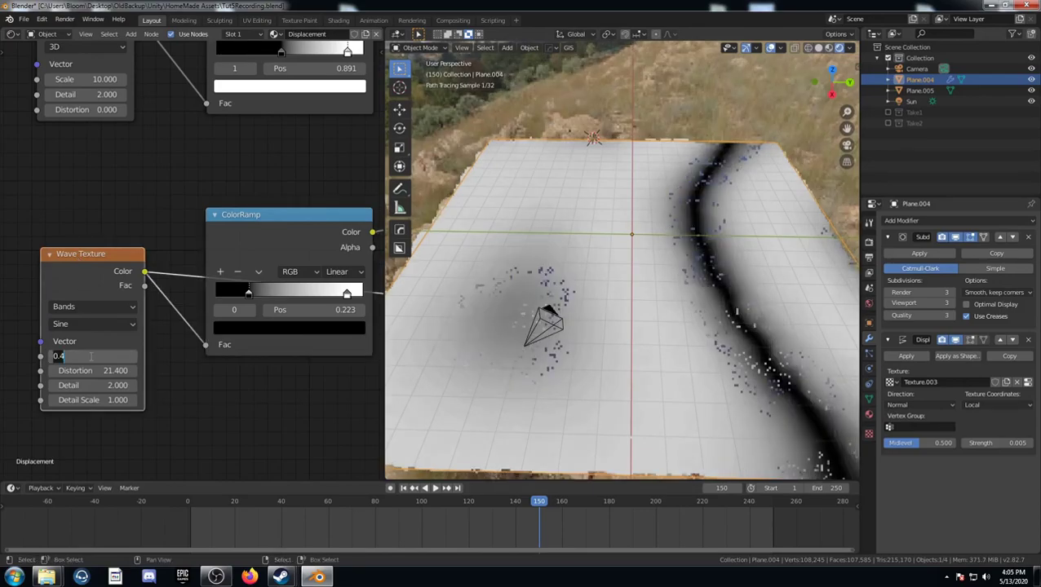
text(5)
key(Return)
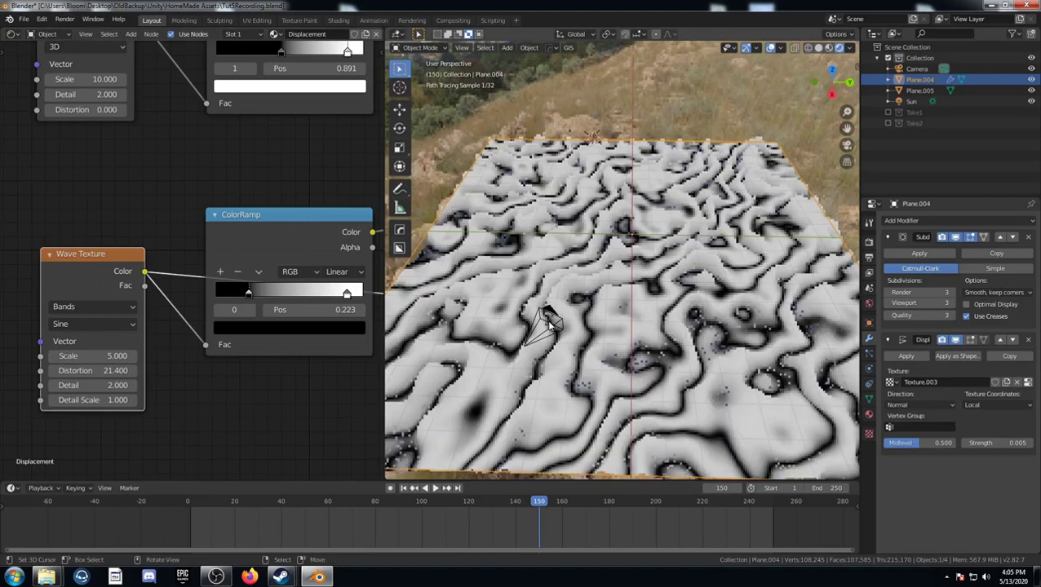
scroll(218, 330, down, 2)
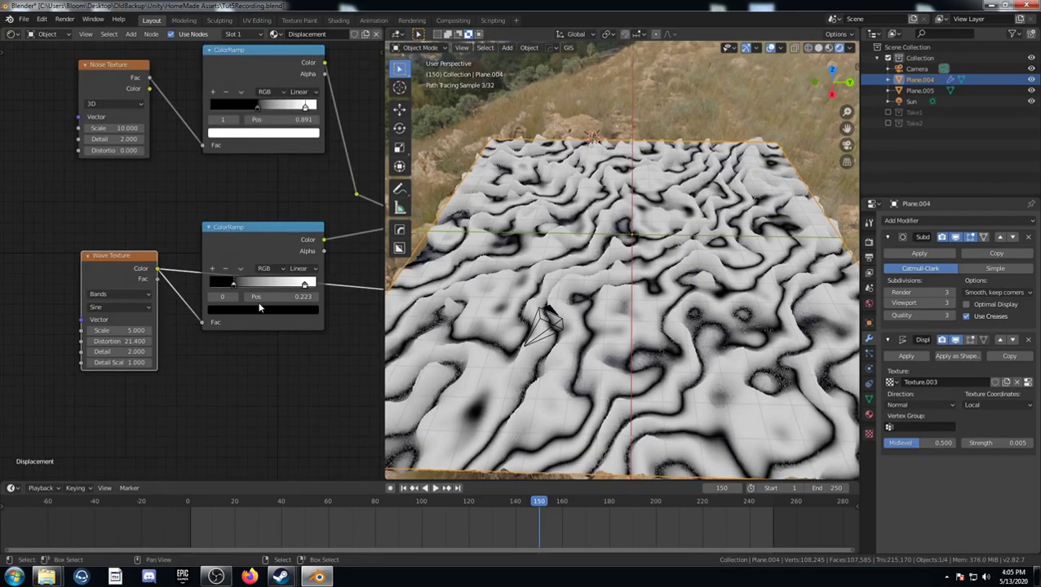
Step: Preview the final Mix Shader of the terrain's displacement material instead of the Wave Texture
middle_drag(218, 330, 6, 326)
middle_drag(272, 327, 9, 324)
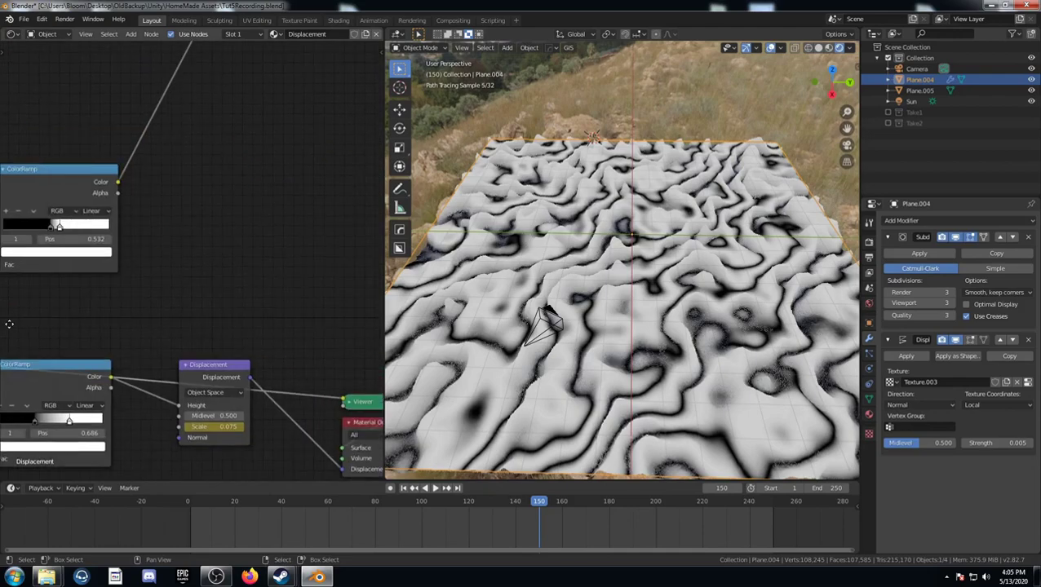
scroll(244, 260, down, 3)
middle_drag(244, 260, 274, 157)
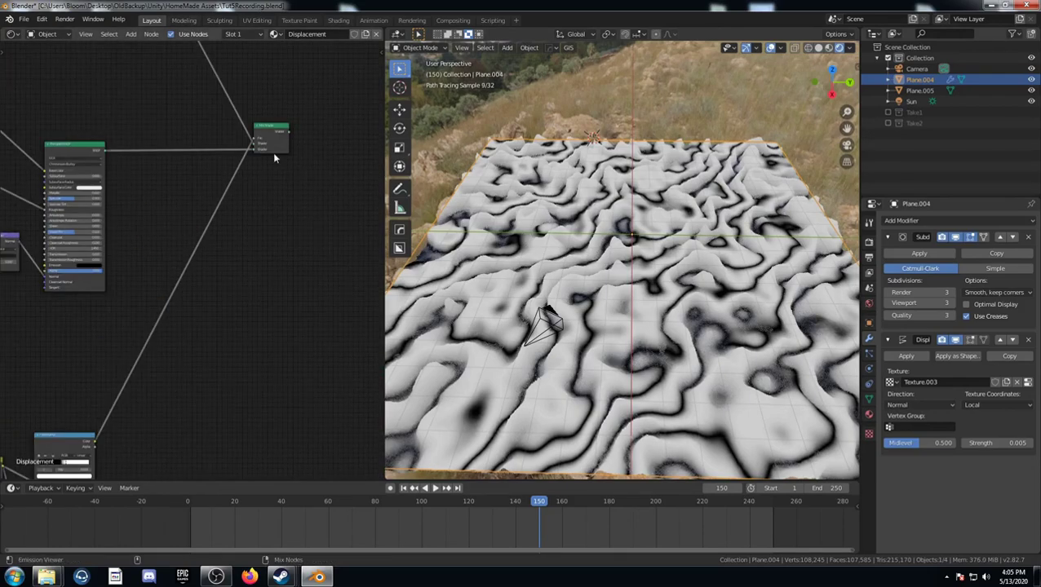
ctrl+shift+click(271, 140)
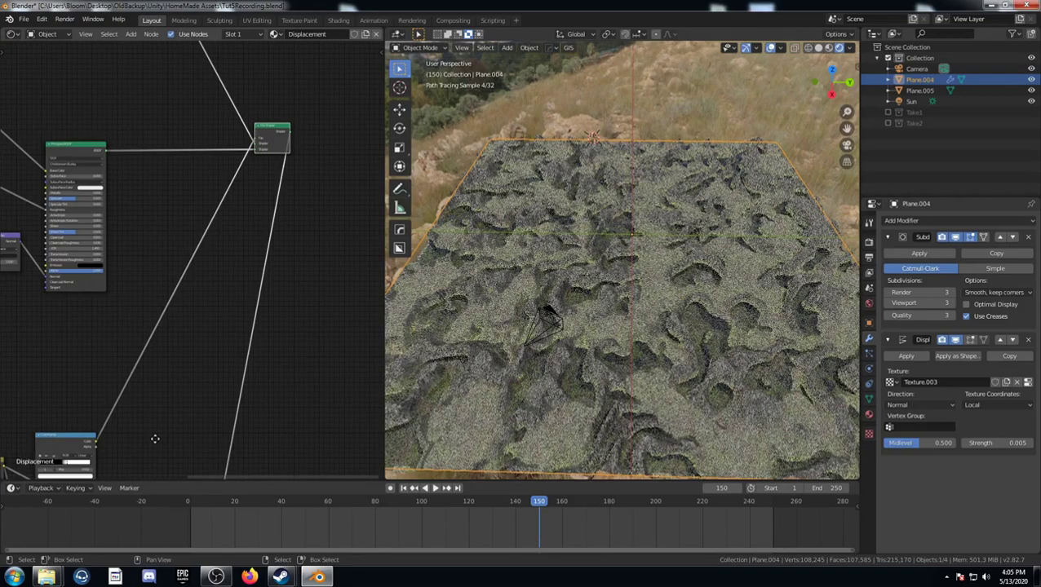
Step: Set the Wave Texture's Distortion to 2 and its Scale to 1
middle_drag(154, 439, 28, 277)
scroll(130, 413, up, 2)
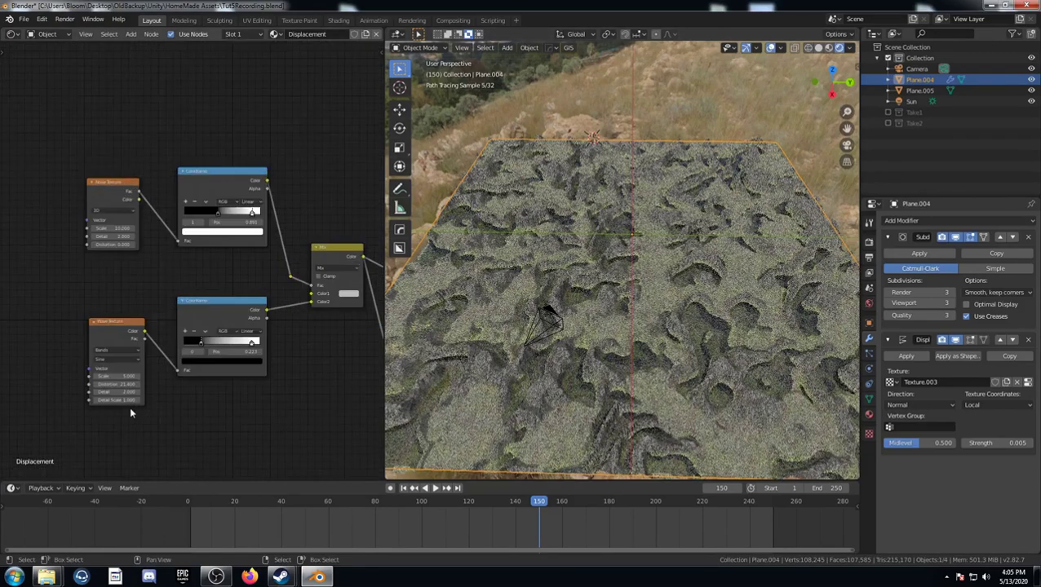
scroll(127, 413, up, 3)
double_click(212, 348)
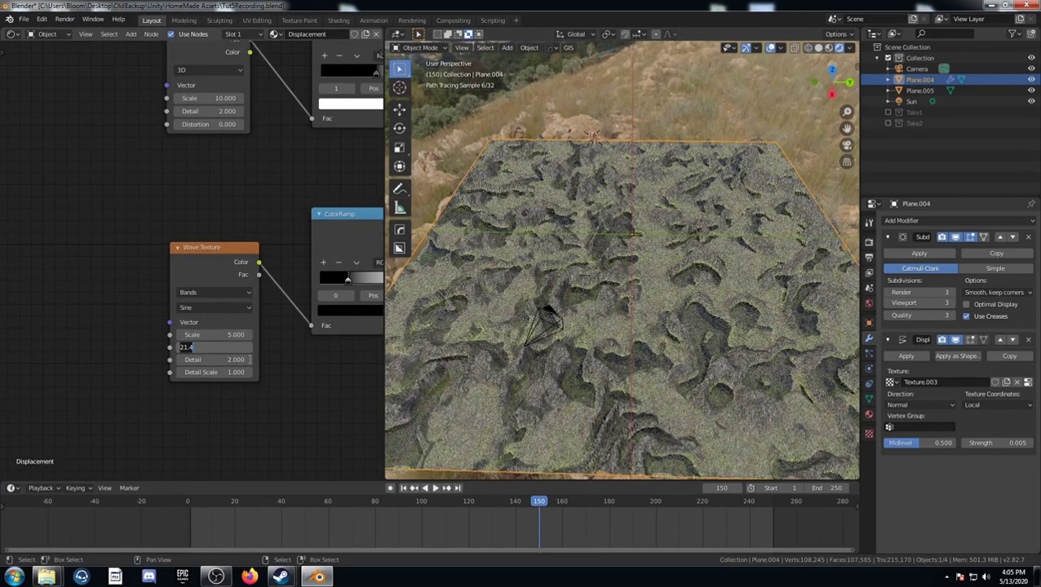
text(2)
key(Return)
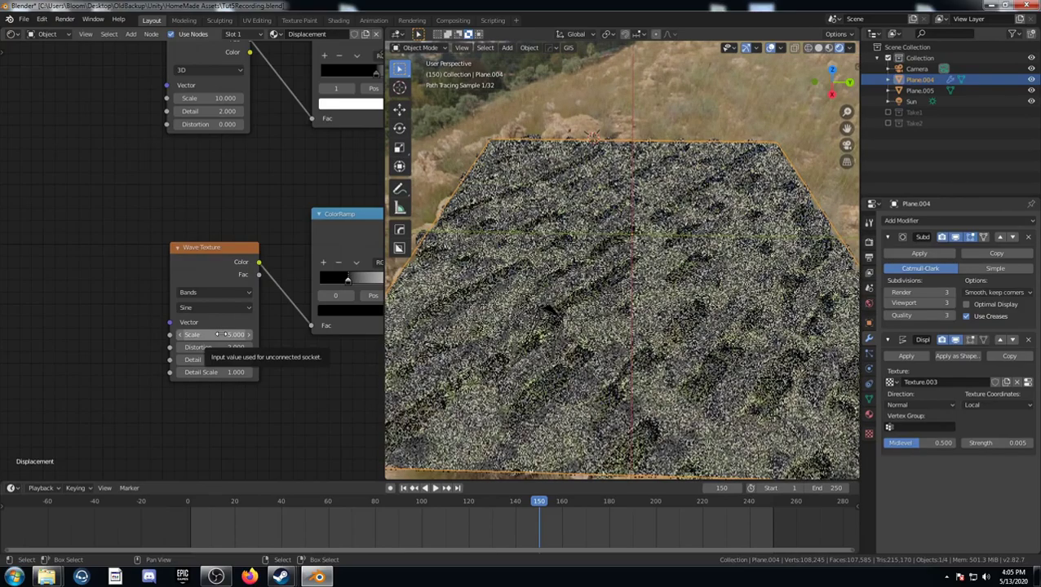
click(220, 335)
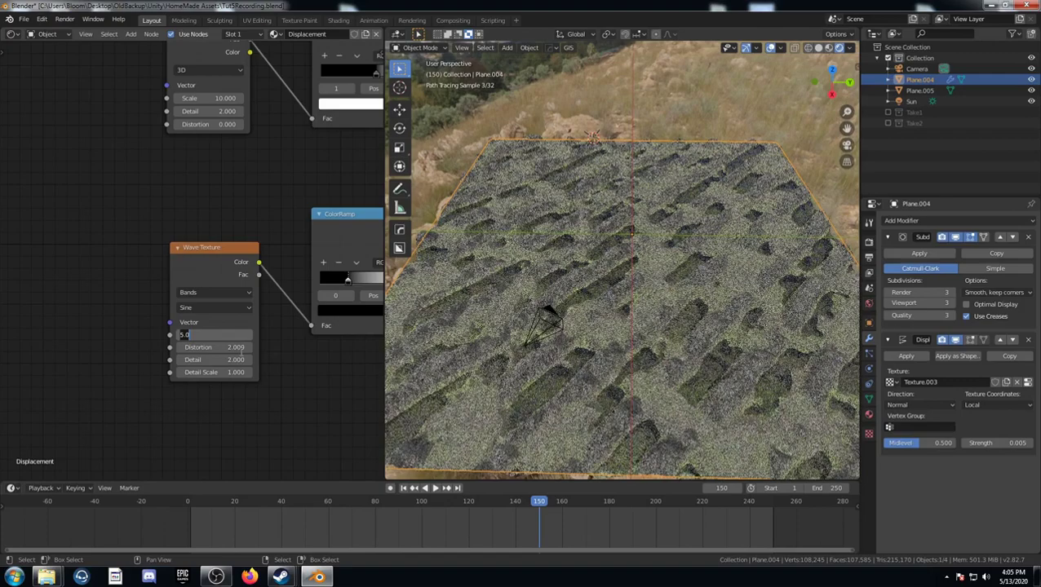
text(1)
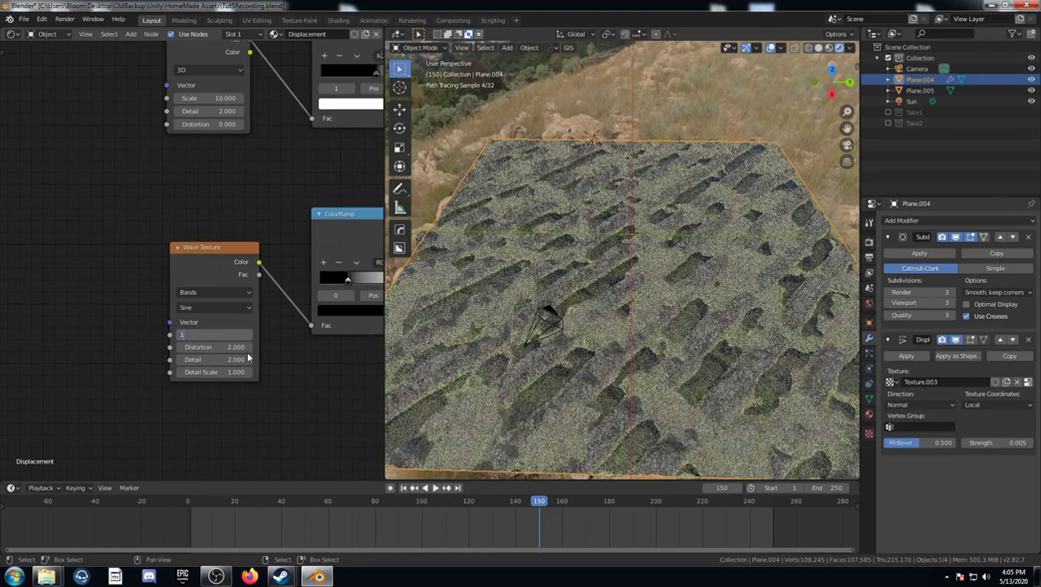
key(Return)
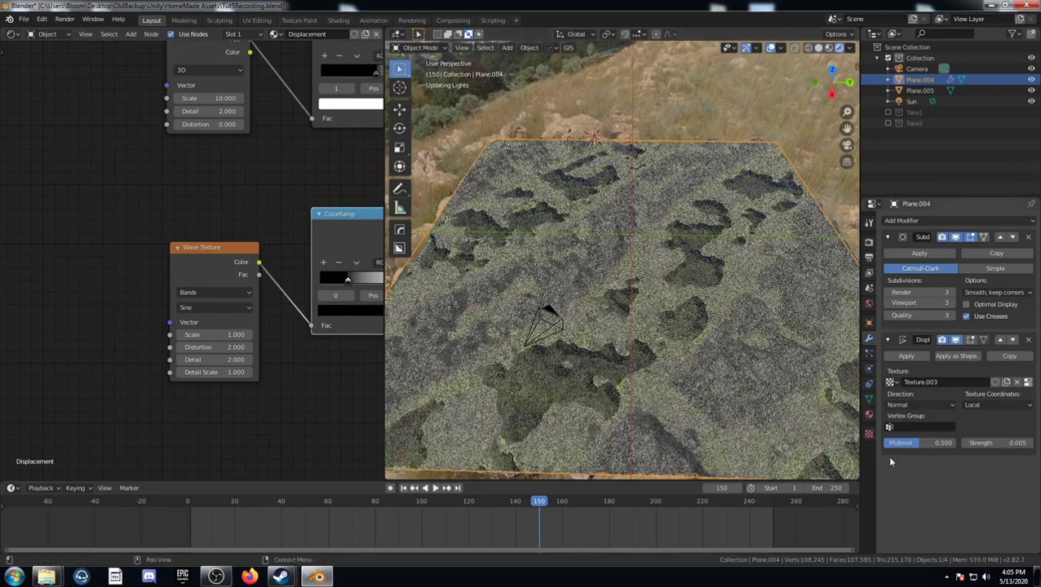
Step: Preview the wave ColorRamp on the terrain, and set the Noise Texture's Scale to 1
scroll(272, 408, down, 6)
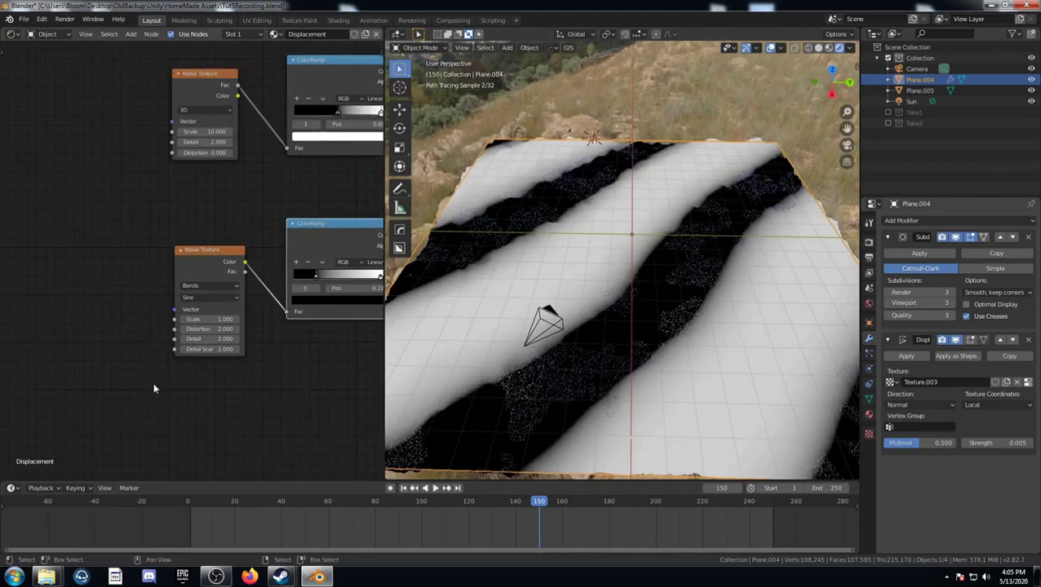
scroll(239, 268, up, 3)
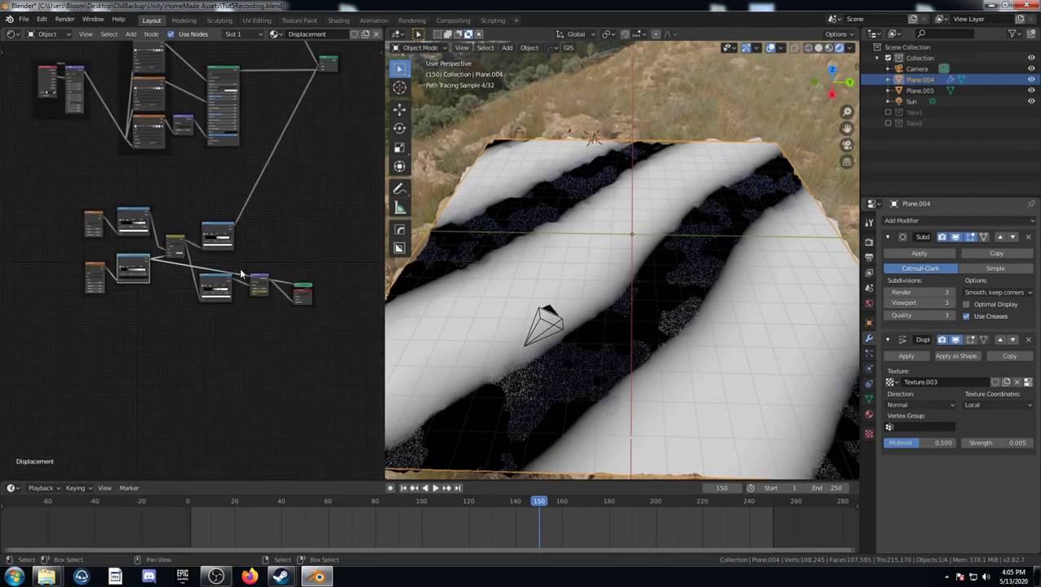
scroll(71, 422, up, 3)
scroll(71, 422, down, 2)
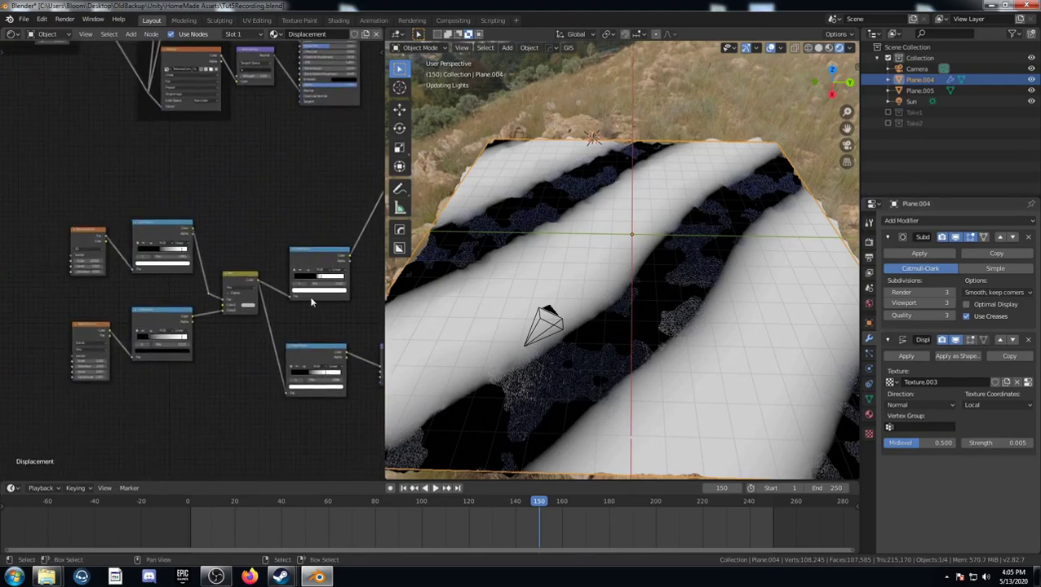
scroll(100, 300, up, 2)
middle_drag(100, 299, 307, 354)
scroll(302, 351, up, 2)
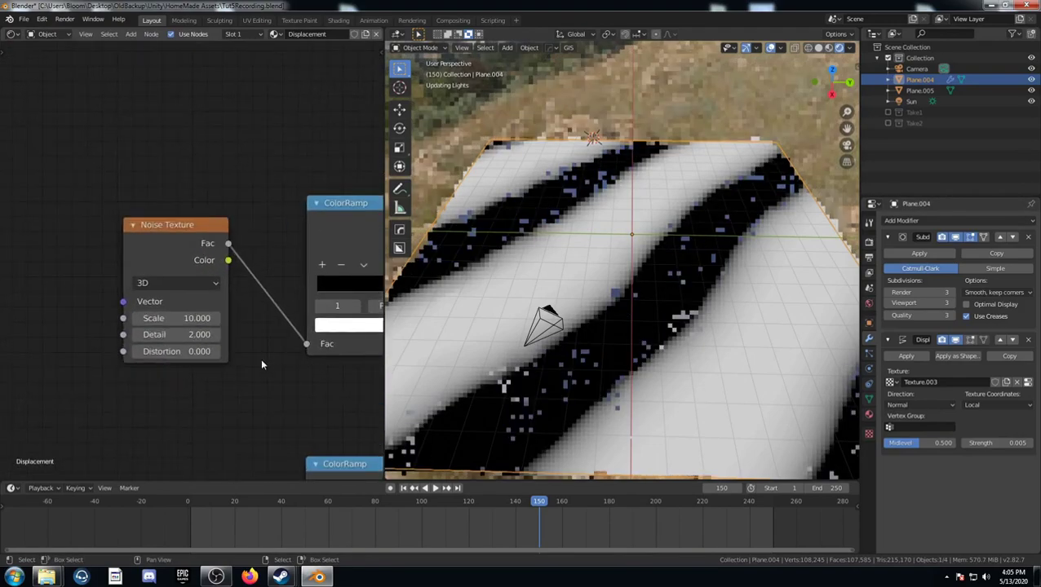
click(168, 318)
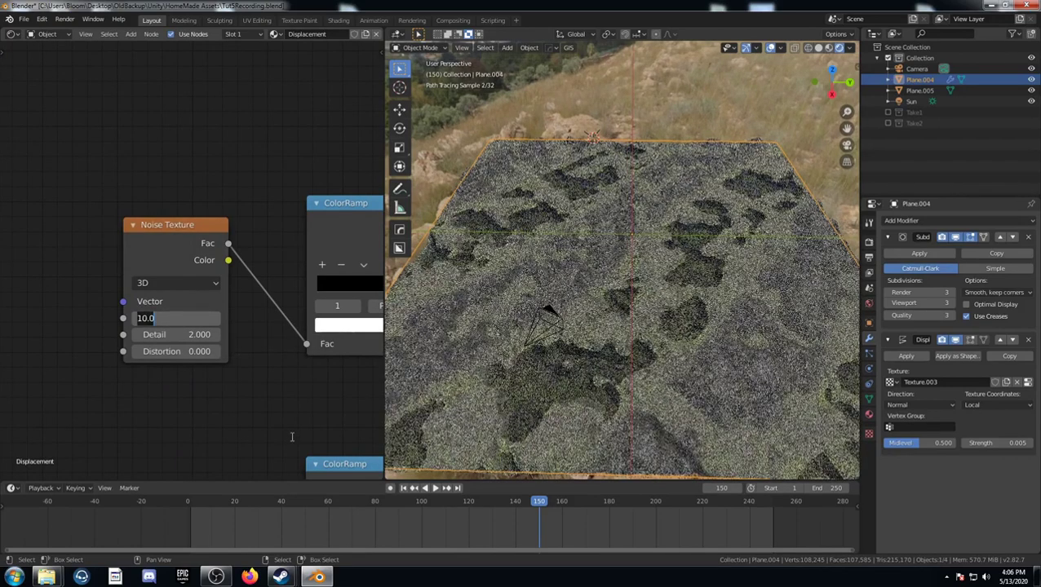
text(1)
key(Return)
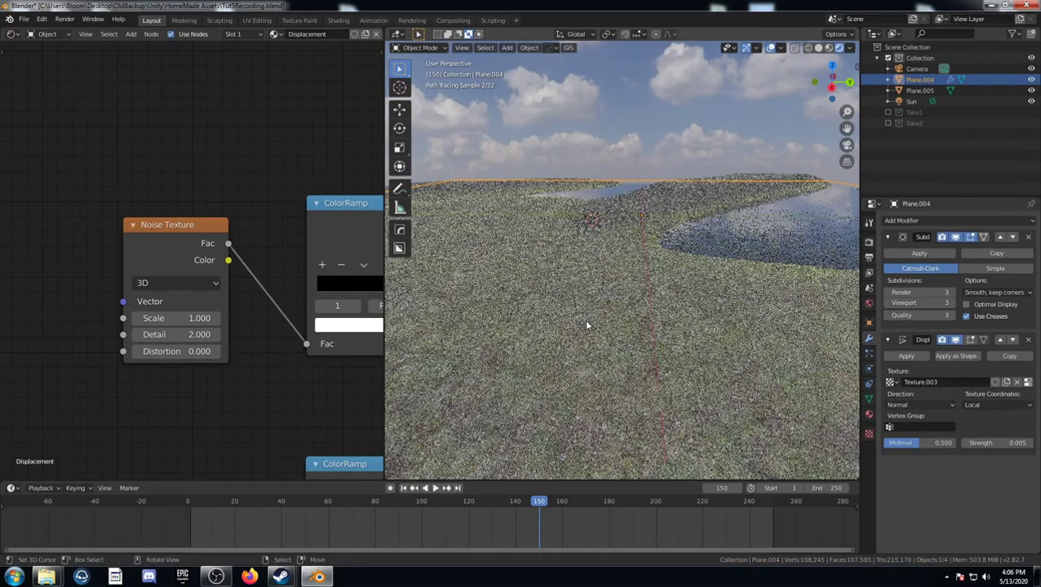
Step: Set the Scale of the Noise Texture in the terrain's displacement material to 50
click(183, 322)
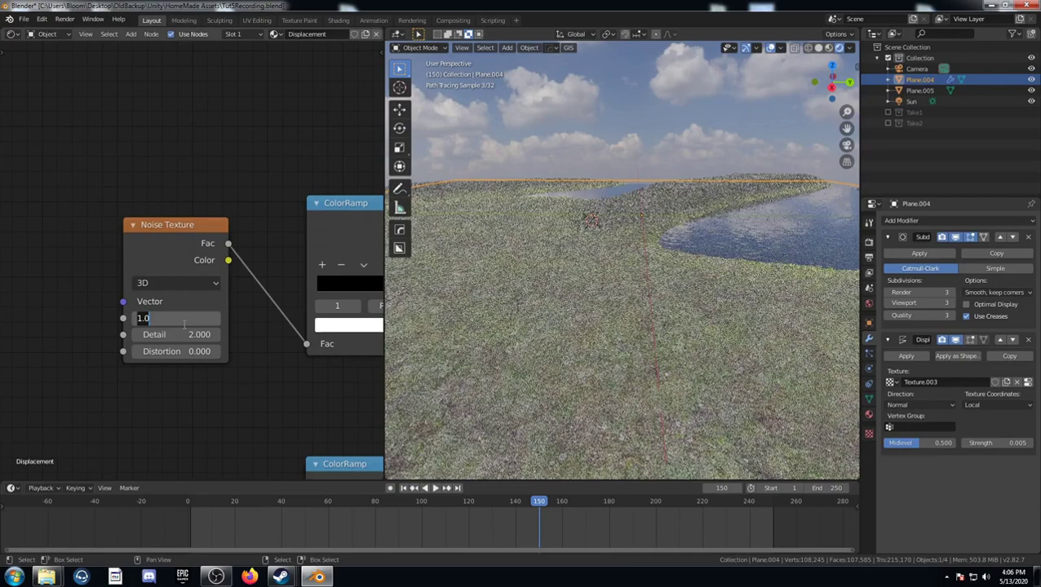
text(50)
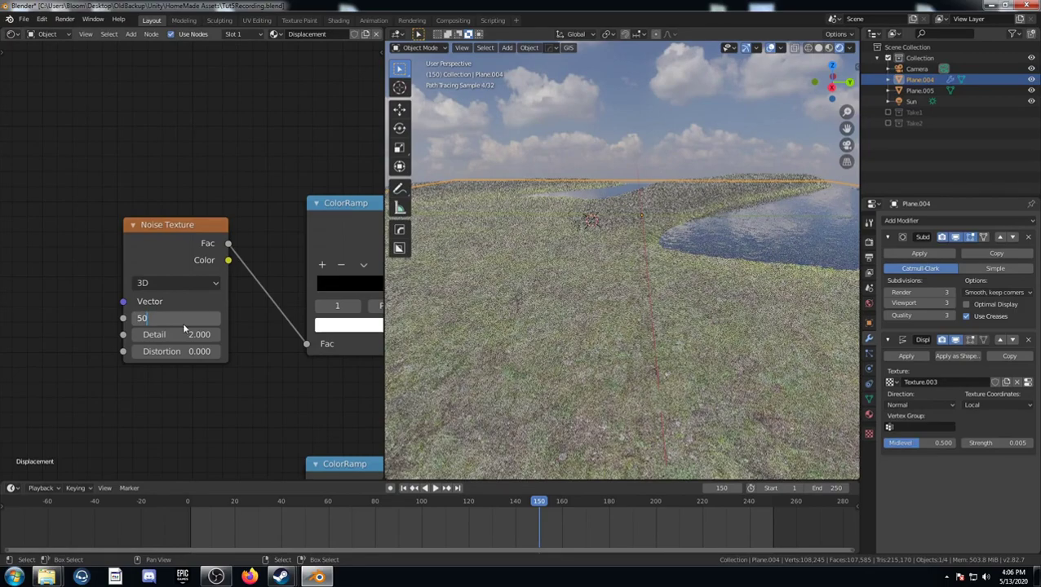
key(Return)
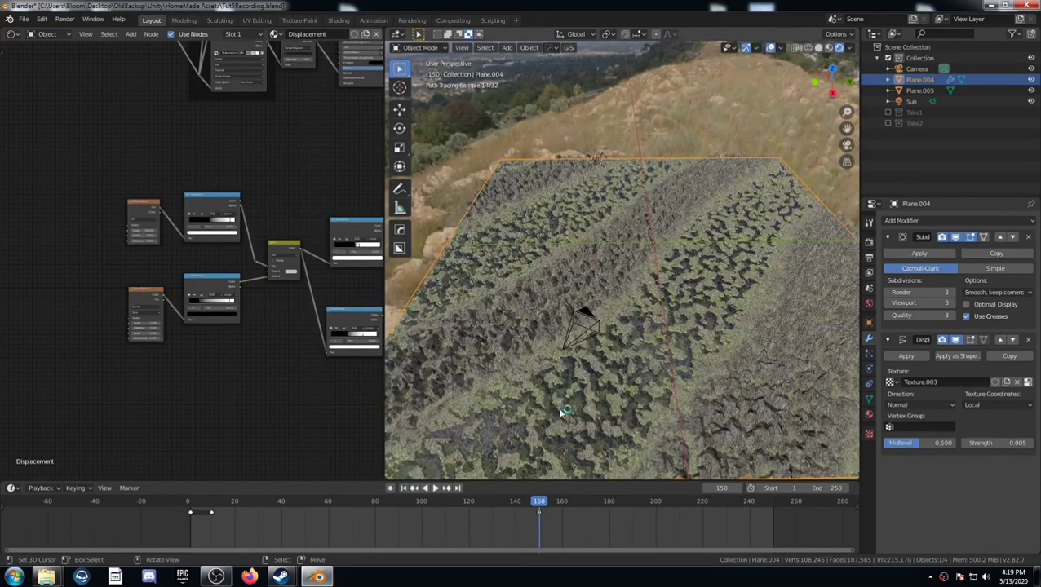
Step: Preview the noise ColorRamp on the terrain and move its black stop to position 0.032
middle_drag(555, 406, 424, 319)
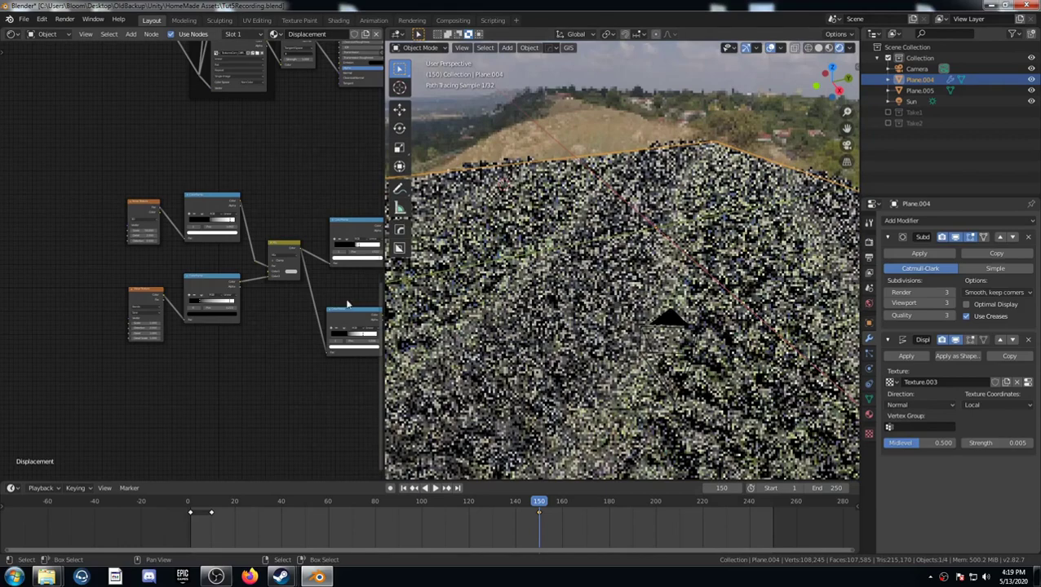
scroll(200, 243, up, 5)
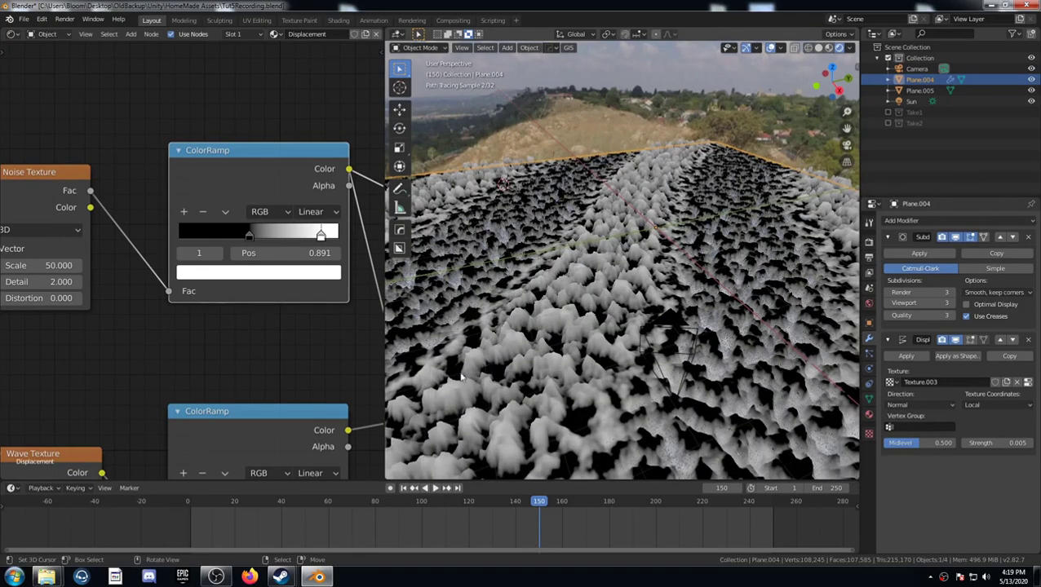
drag(249, 236, 342, 235)
click(253, 234)
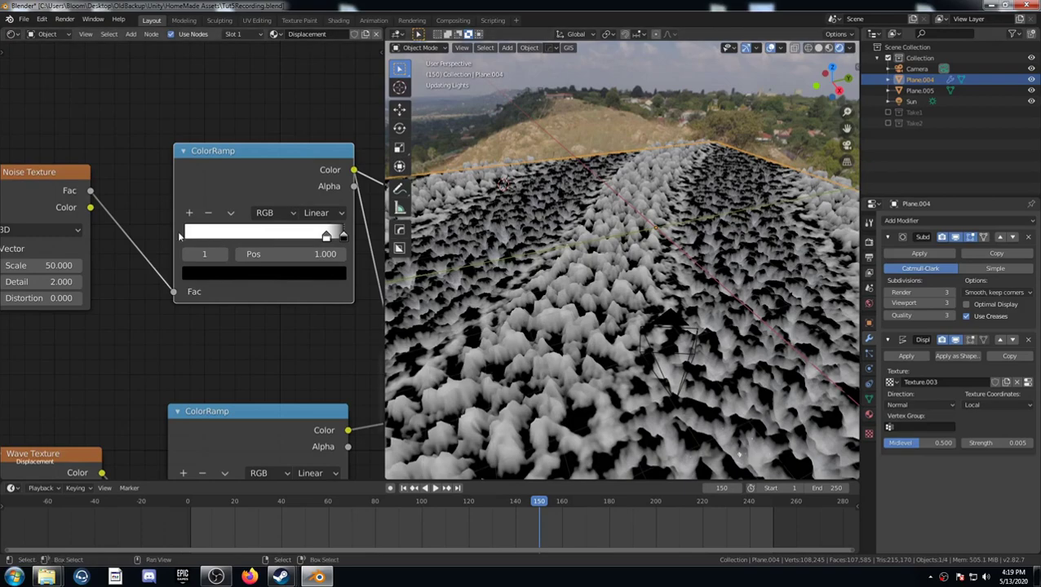
drag(343, 237, 187, 236)
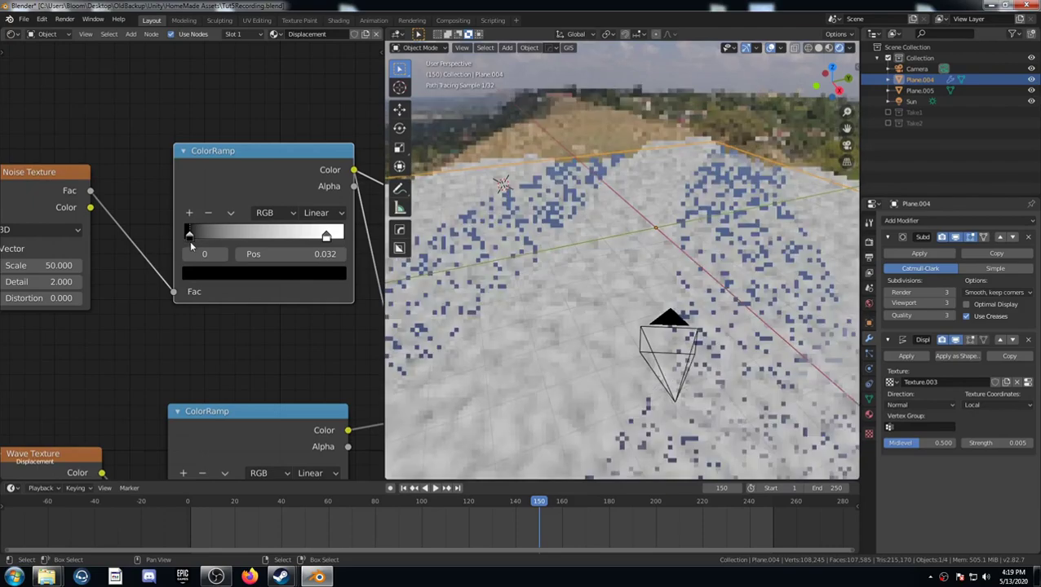
scroll(734, 371, down, 5)
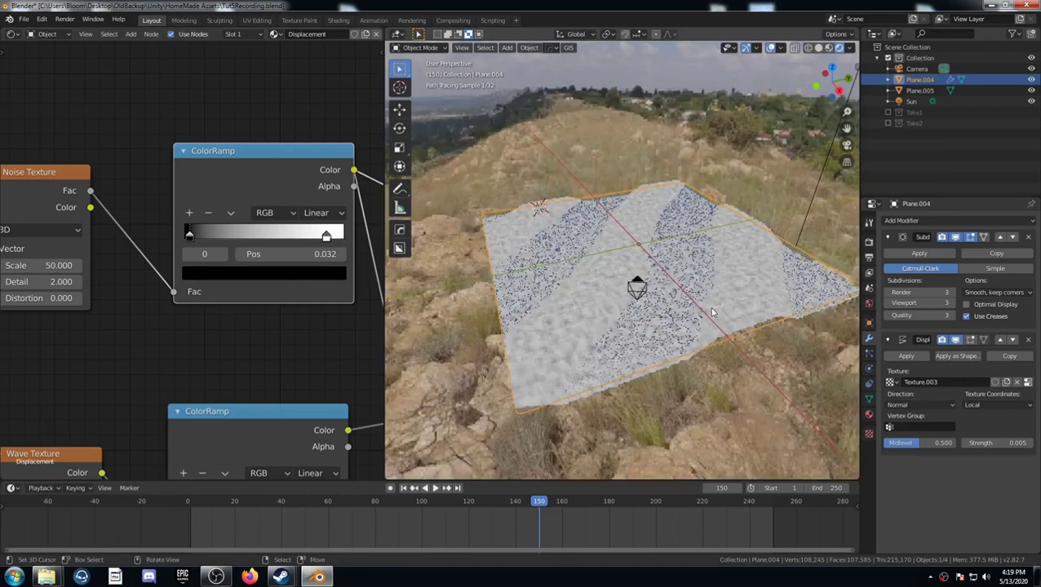
Step: Connect the Mix Shader back to the material output and inspect the shaded terrain
middle_drag(371, 237, 72, 415)
scroll(195, 359, down, 2)
scroll(195, 359, down, 3)
ctrl+shift+click(295, 163)
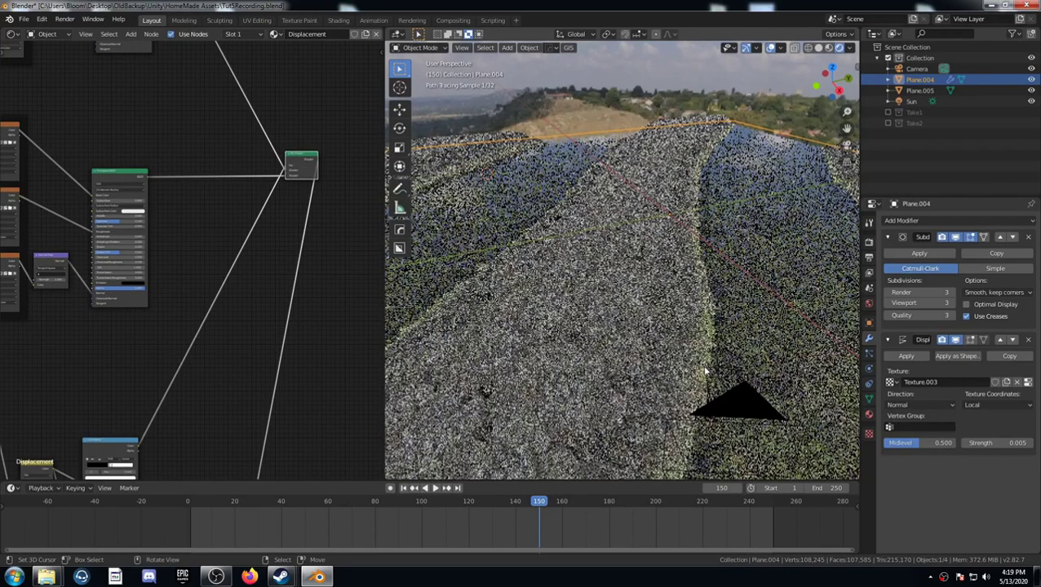
middle_drag(721, 384, 692, 392)
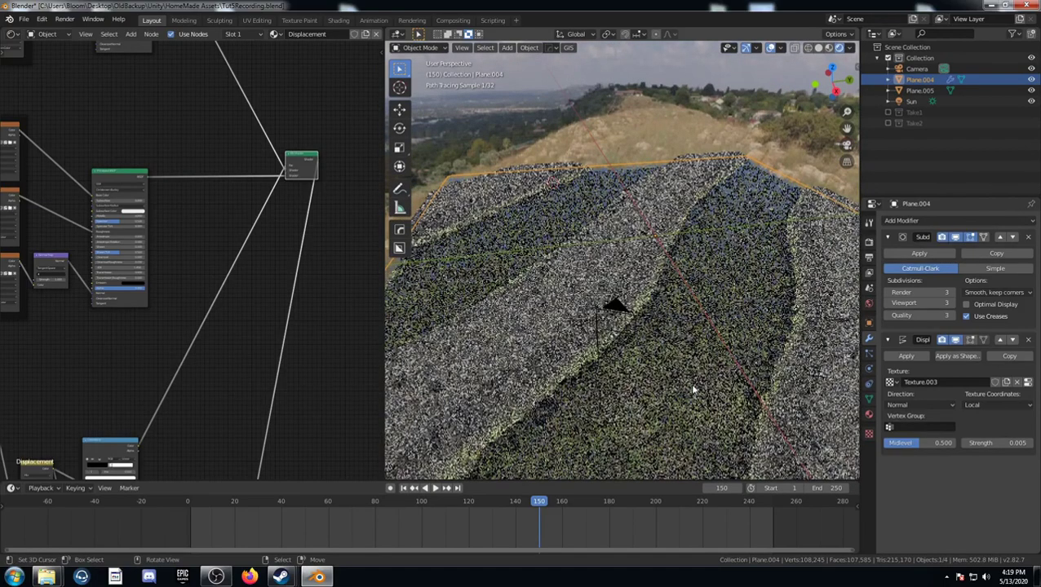
Step: Set the Wave Texture's Distortion to 5 and its Scale to 0.43
key(Home)
scroll(274, 197, up, 5)
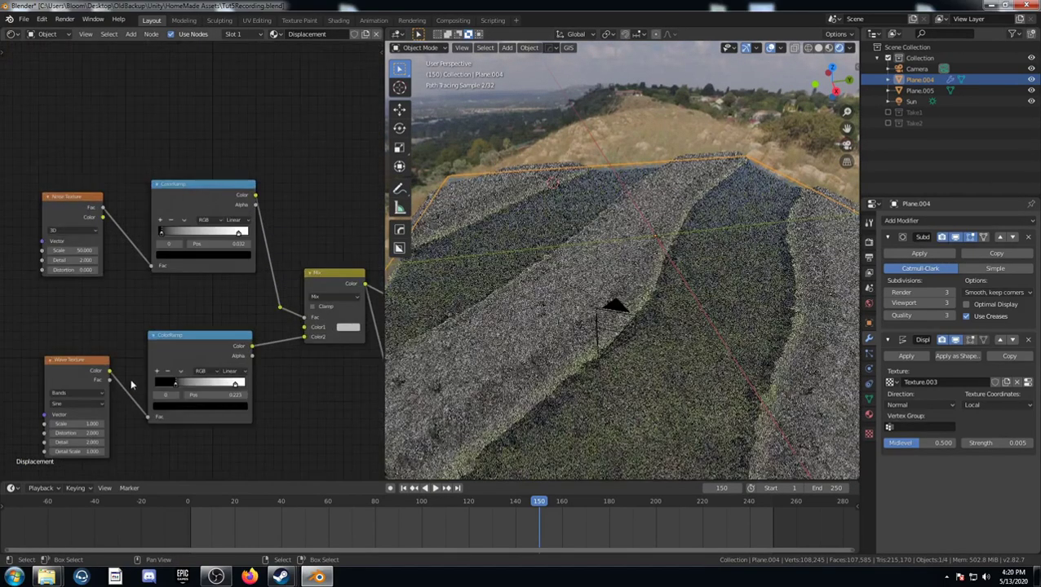
click(128, 367)
text(5)
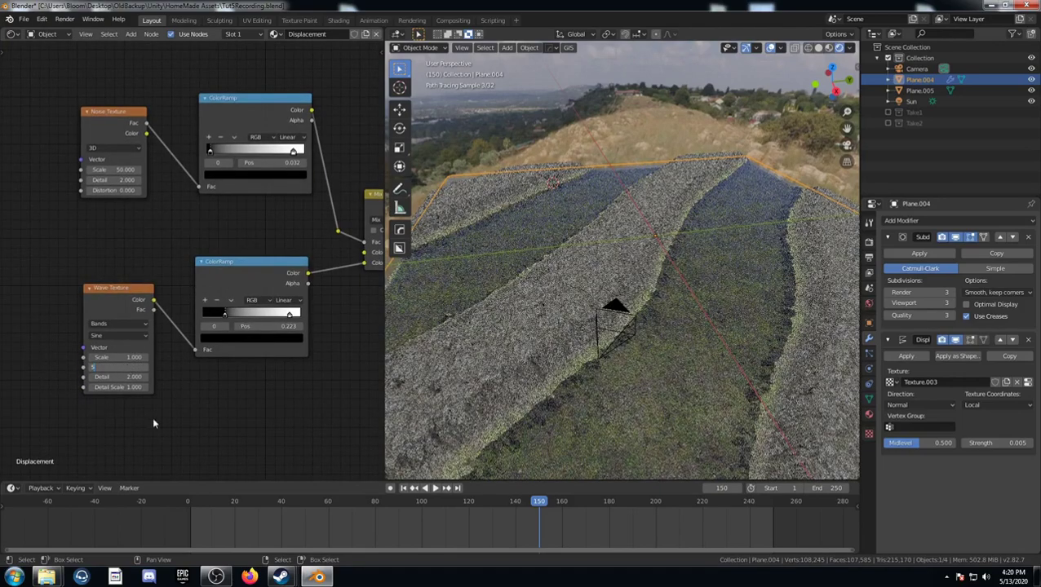
key(Return)
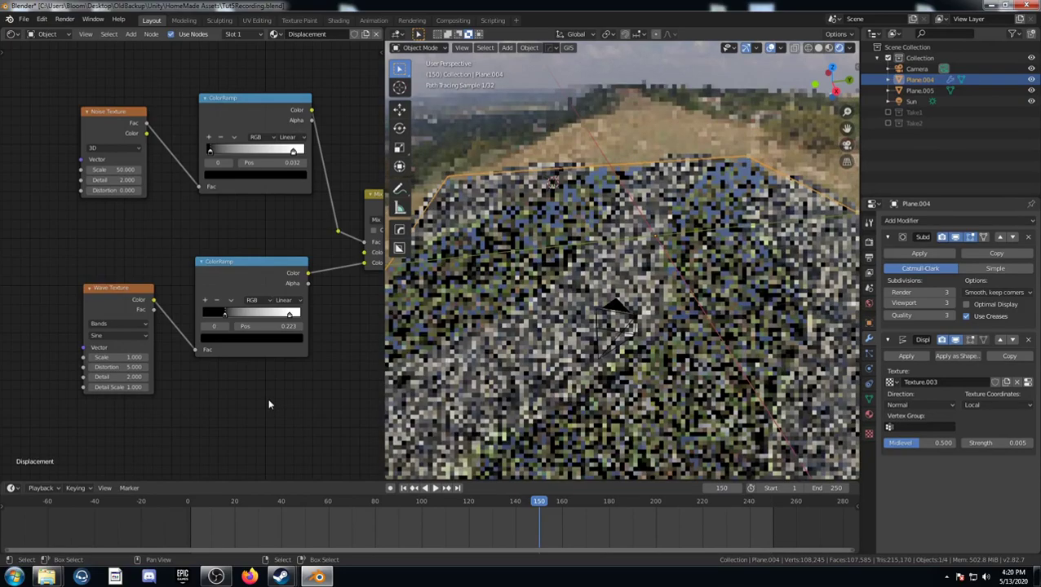
click(116, 358)
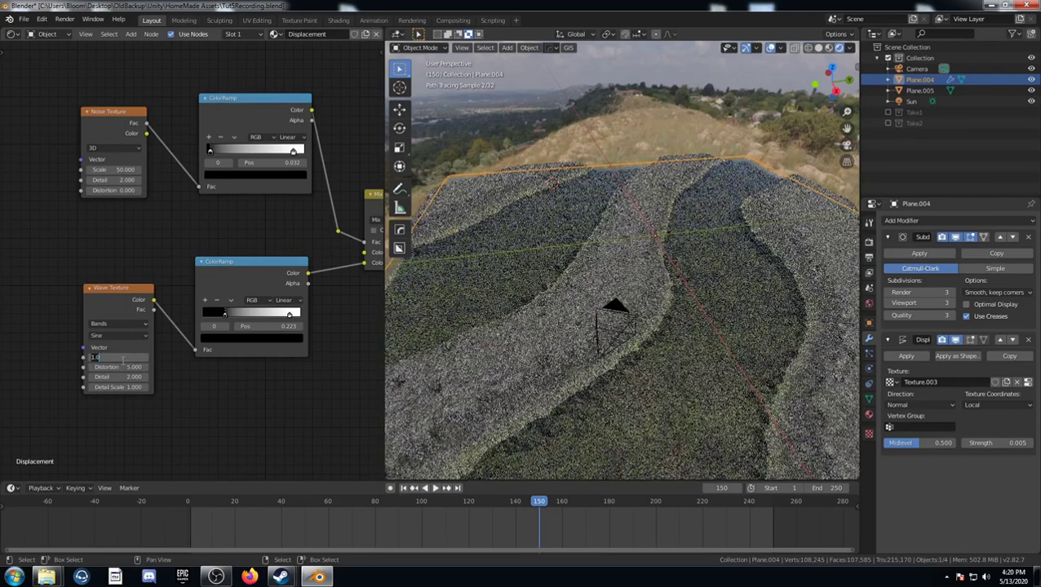
text(4.)
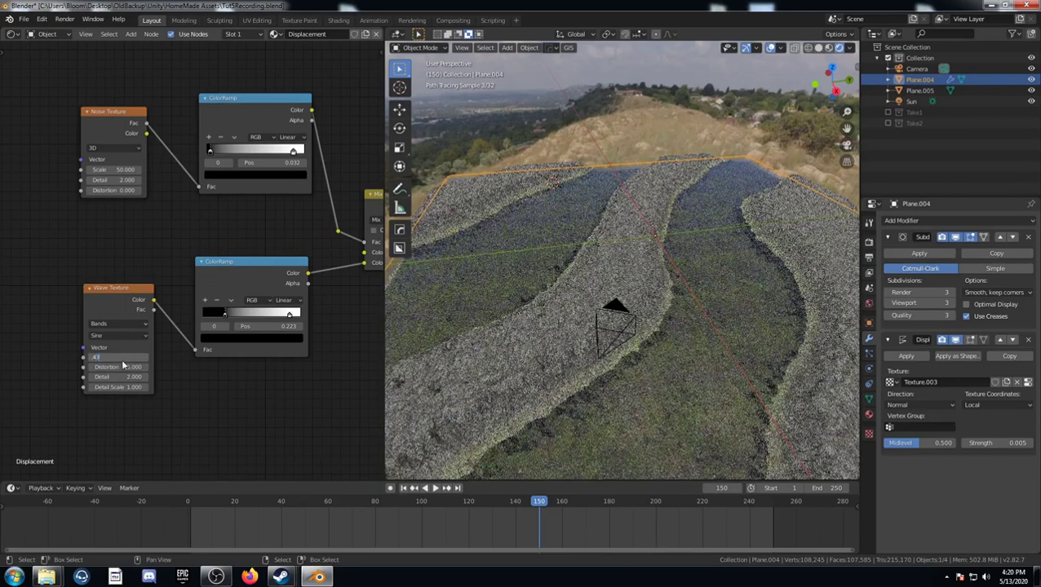
text(3)
key(Return)
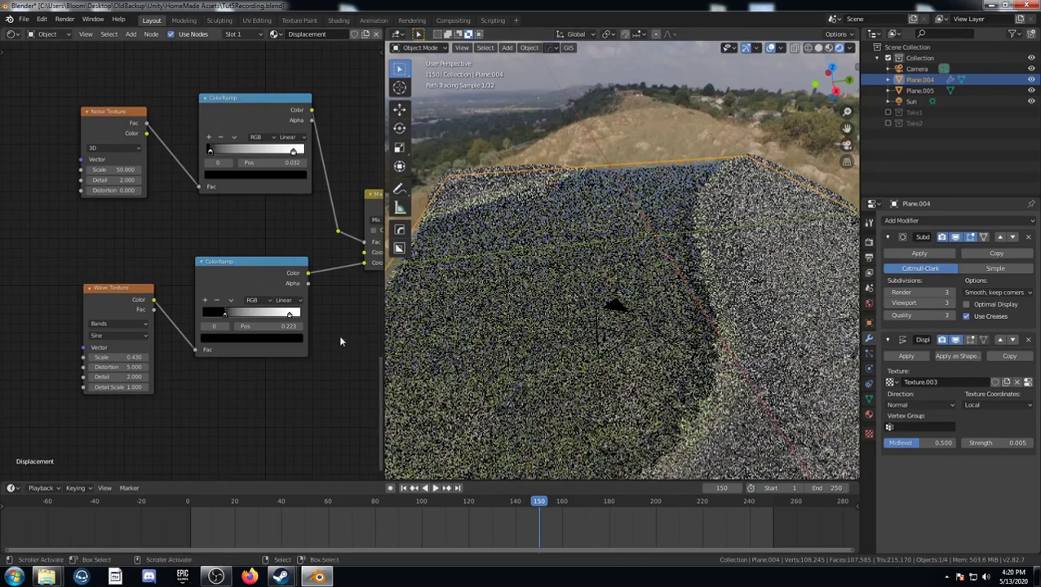
Step: Add a texture mapping setup with a Mapping node feeding the Wave Texture's Vector input
scroll(224, 402, down, 2)
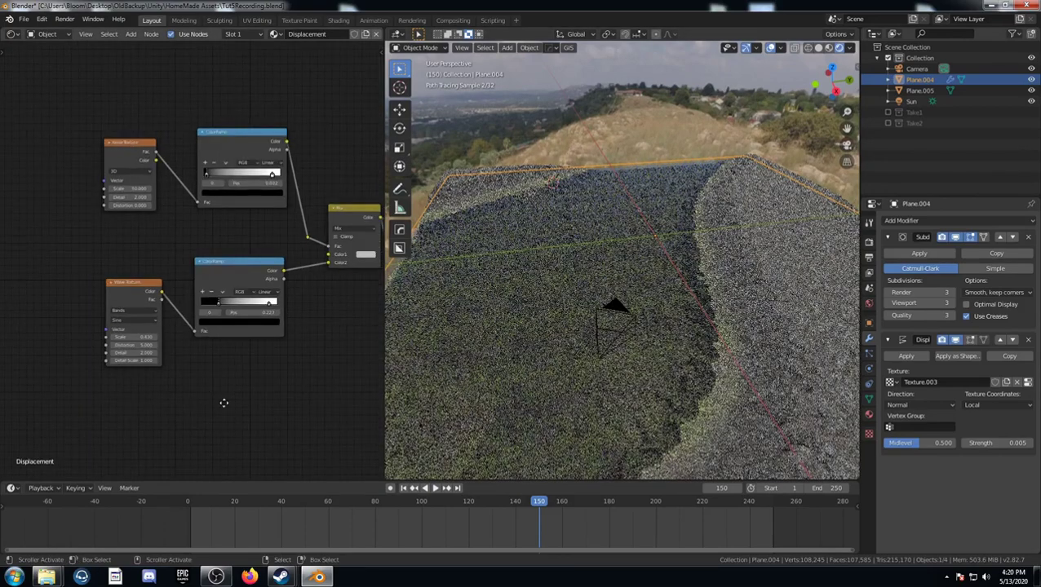
middle_drag(224, 402, 249, 413)
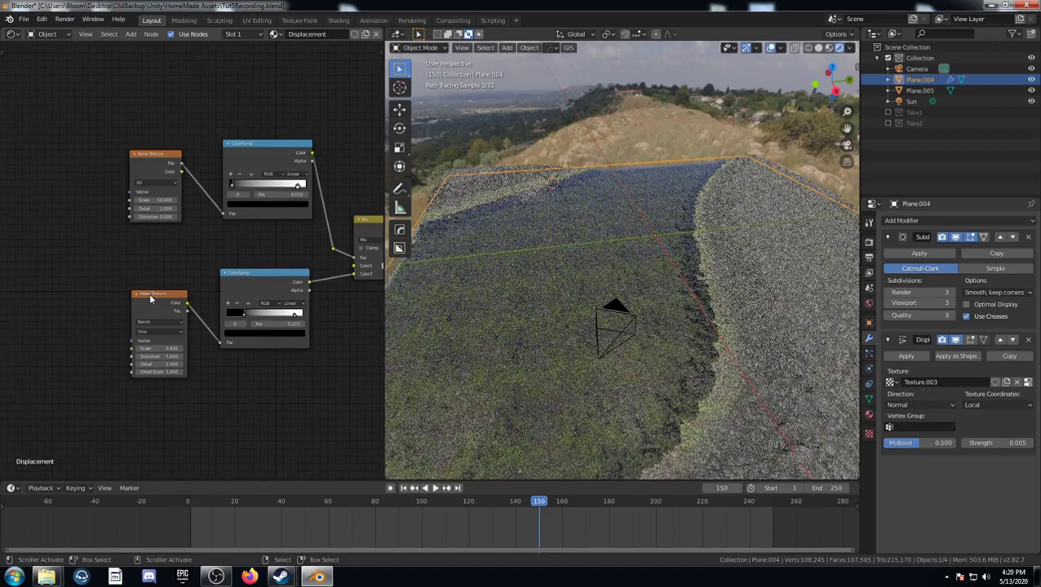
click(150, 297)
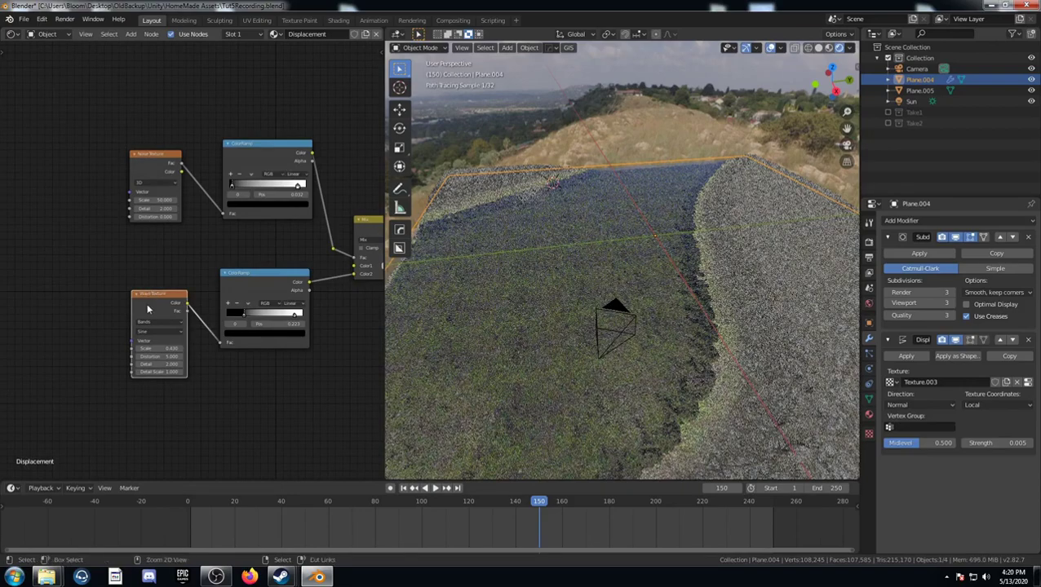
key(ctrl+t)
mouse_move(115, 418)
middle_down()
mouse_move(227, 361)
mouse_move(204, 375)
mouse_move(218, 376)
middle_up()
scroll(237, 369, up, 2)
middle_drag(305, 360, 227, 384)
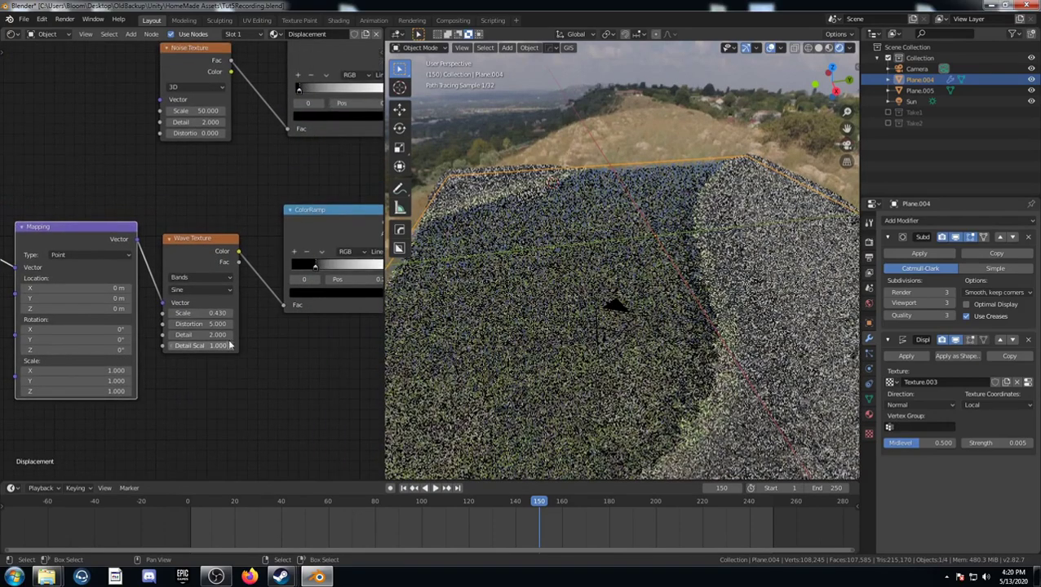
Step: Set the Wave Texture's Scale to 1 and preview the wave ColorRamp on the terrain
click(201, 312)
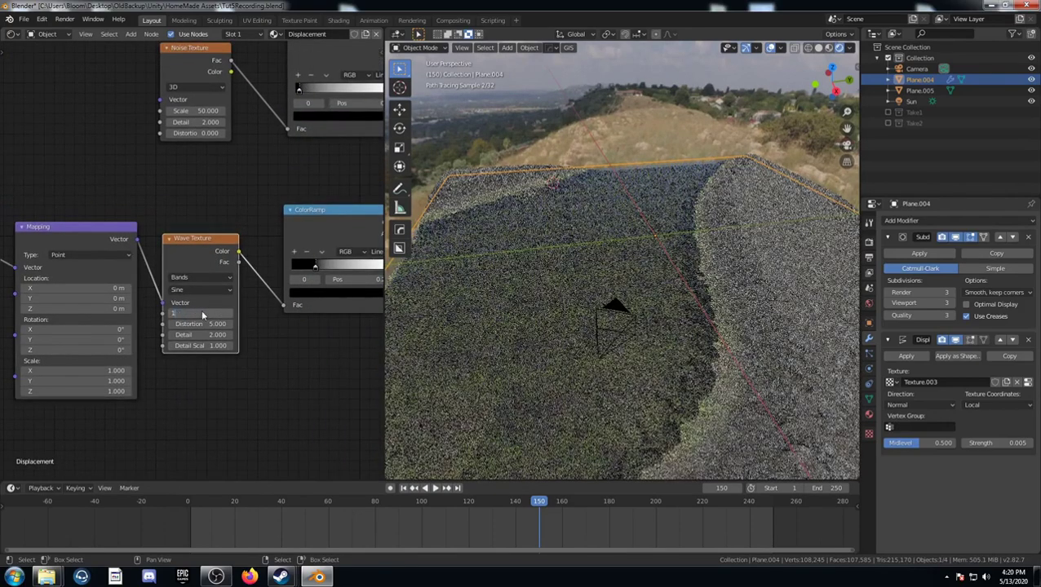
key(Return)
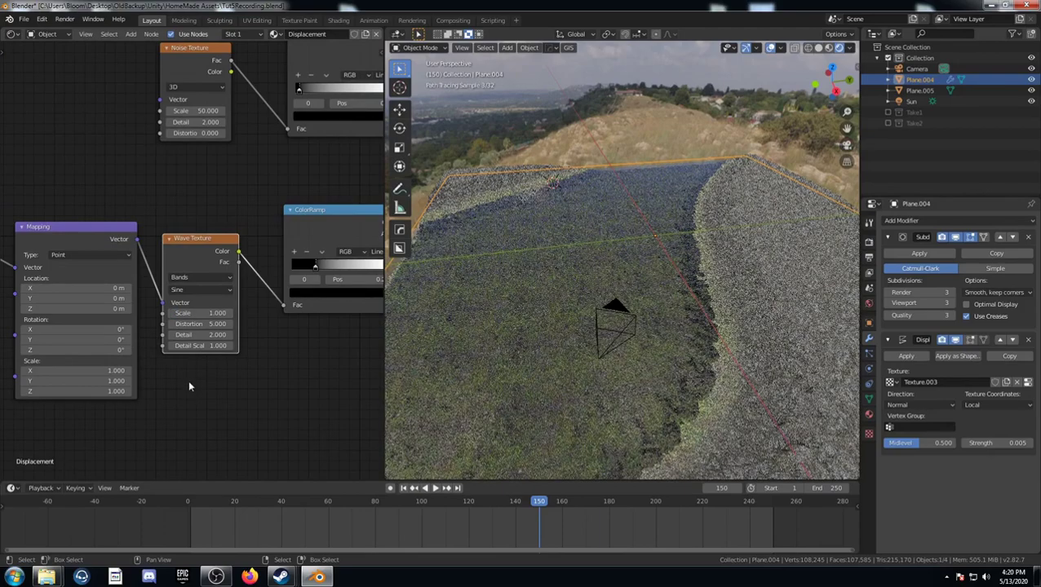
ctrl+shift+click(323, 211)
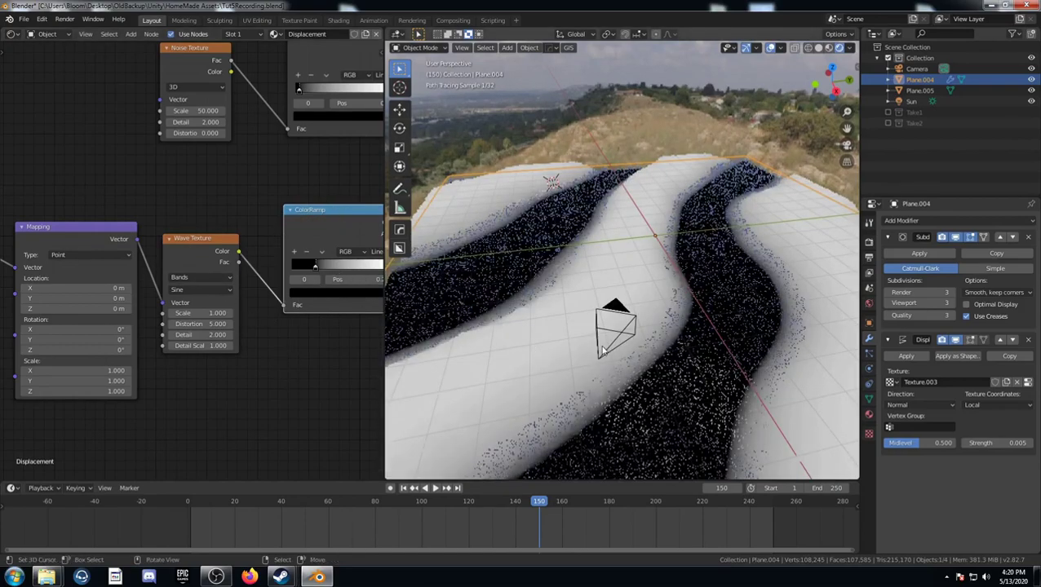
Step: Offset the wave pattern by setting the Mapping node's Location to X 4.9 m, Y 3.8 m and Z 48.4 m
ctrl+scroll(211, 412, left, 5)
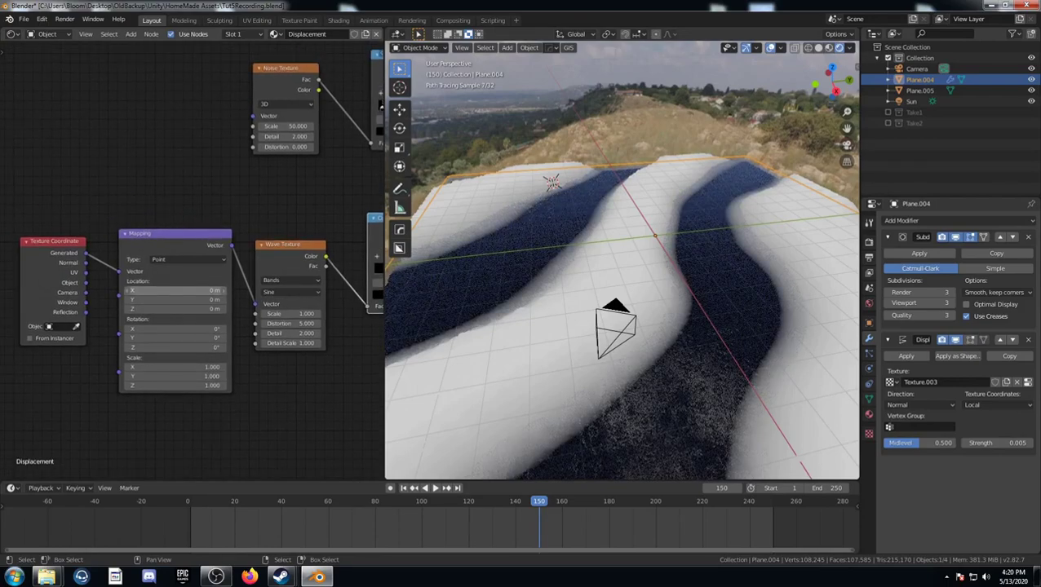
drag(173, 290, 195, 291)
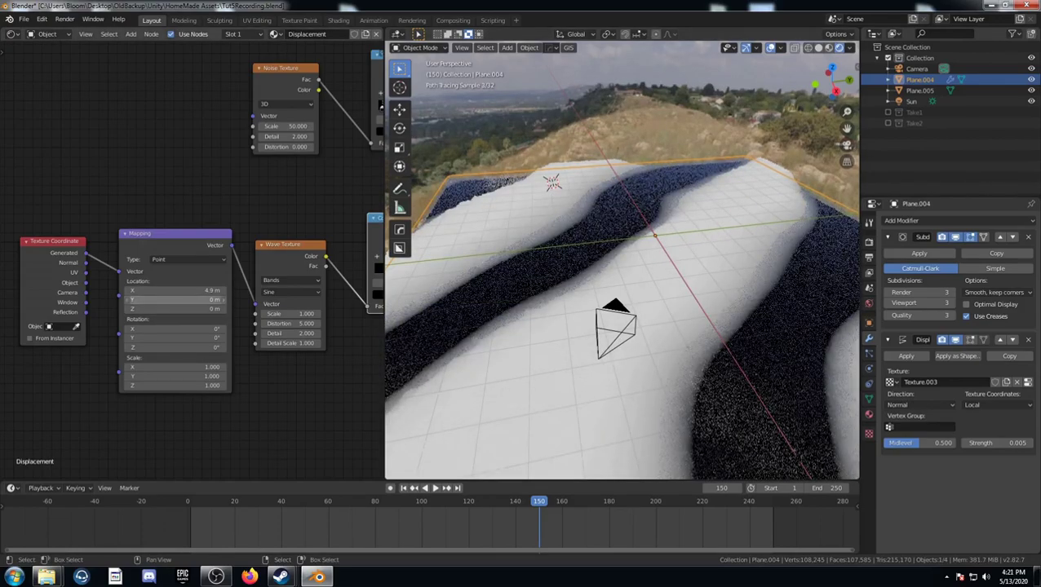
drag(194, 299, 213, 299)
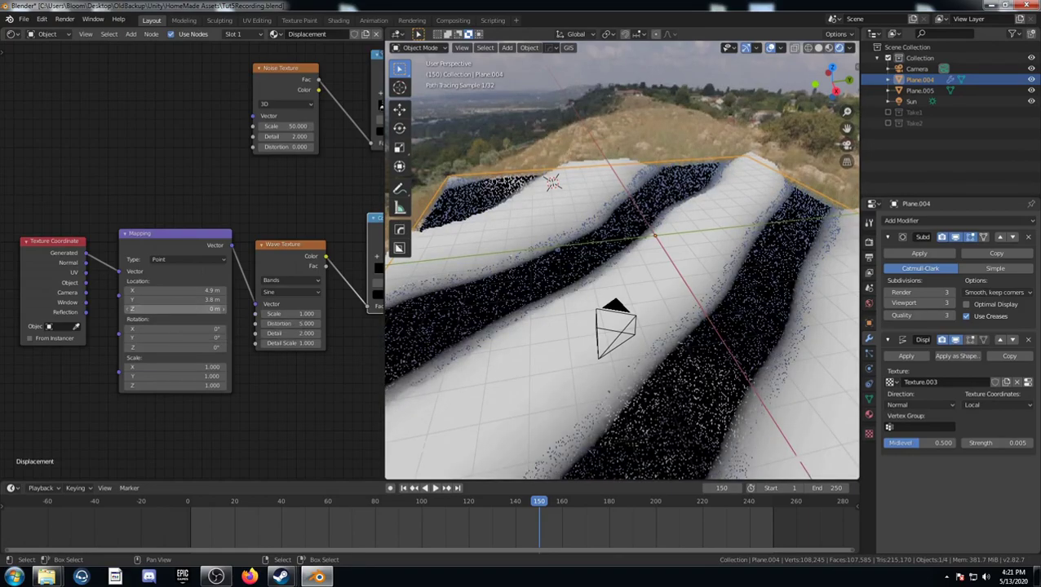
drag(176, 308, 237, 309)
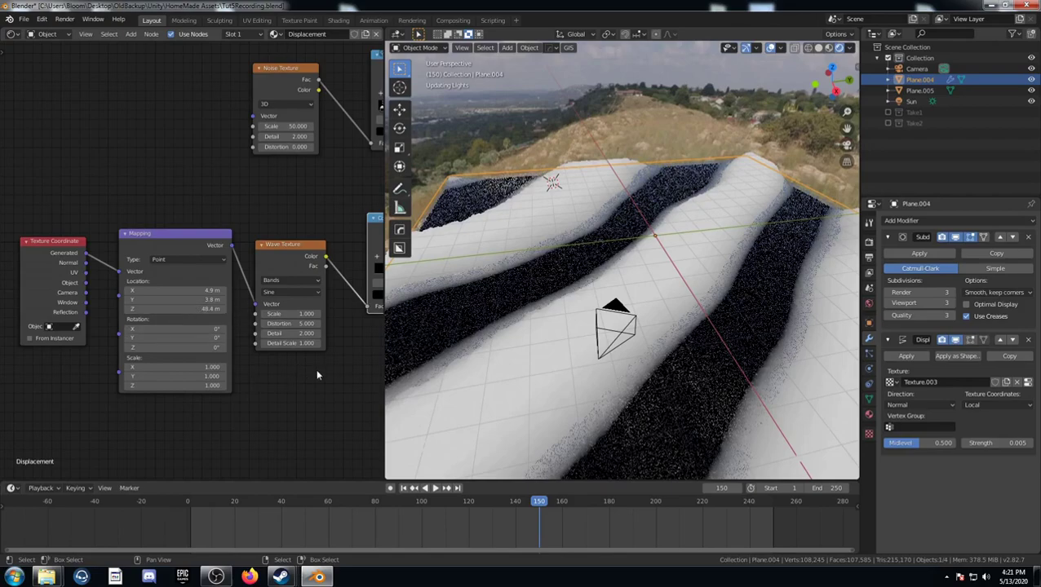
Step: Set the Mapping node's Scale to 0.5 on the X, Y and Z axes
scroll(307, 348, down, 1)
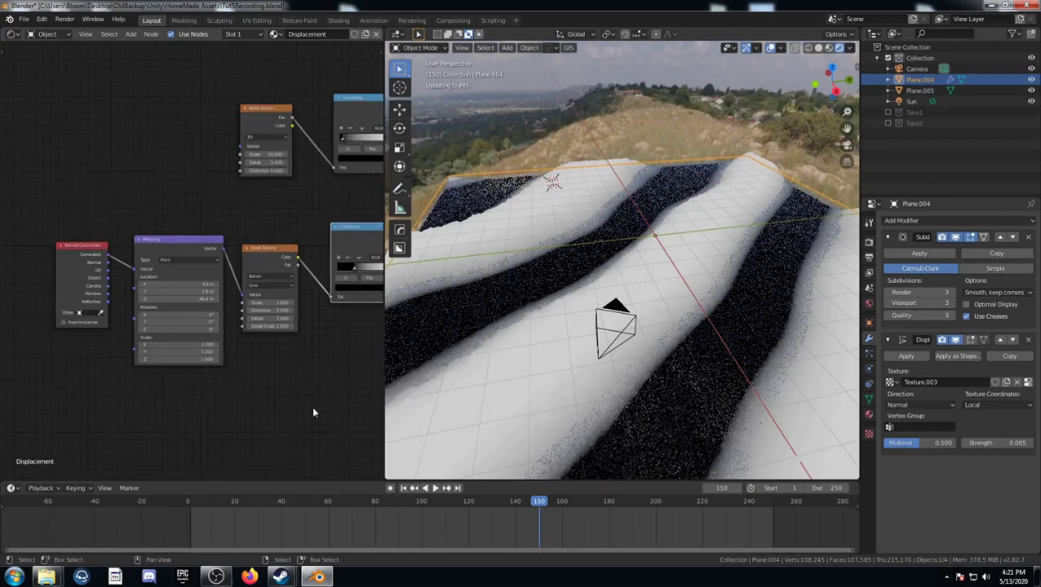
scroll(312, 407, down, 4)
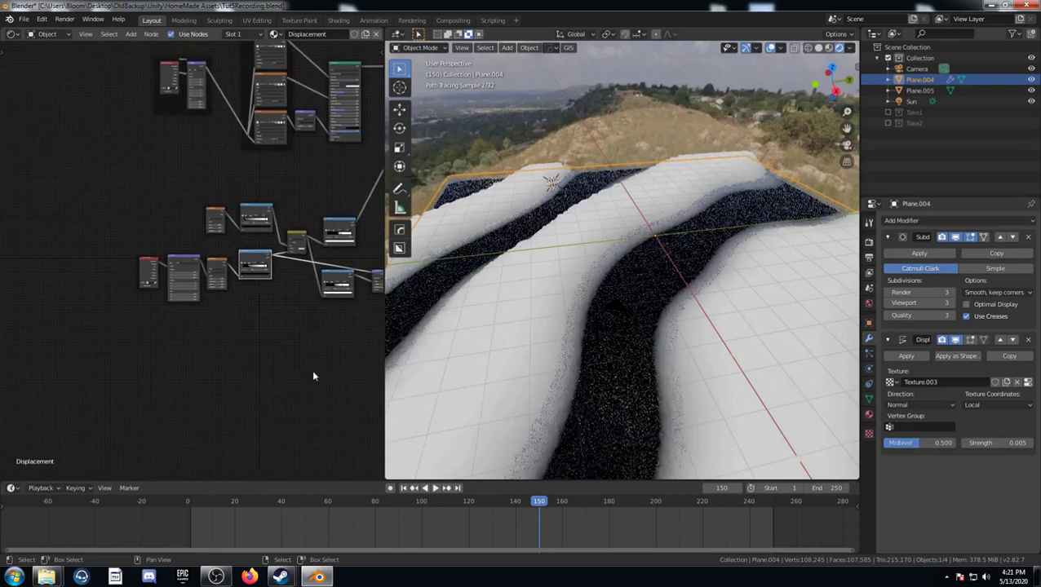
scroll(195, 342, up, 7)
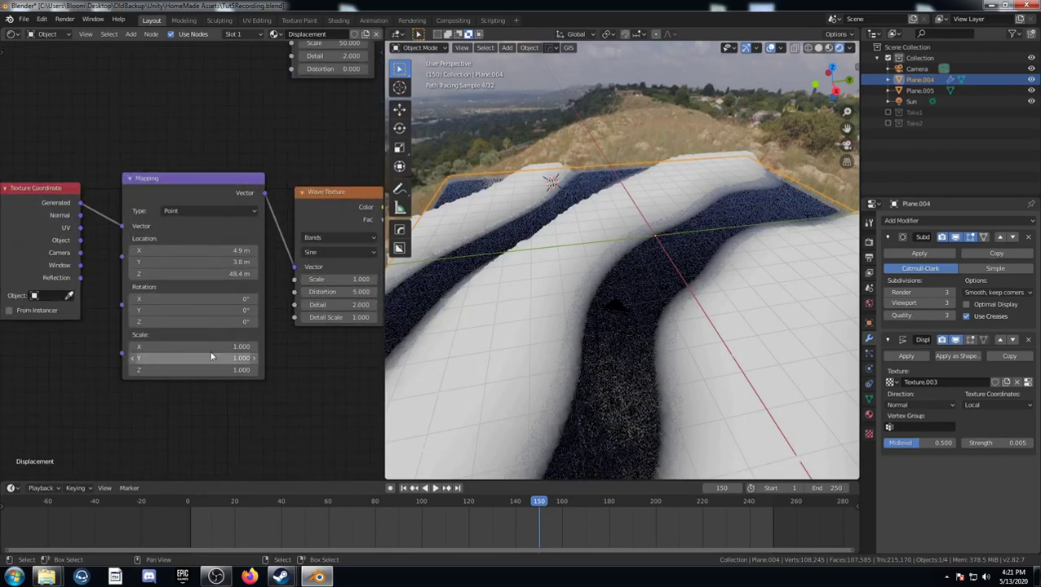
drag(210, 346, 210, 369)
text(5)
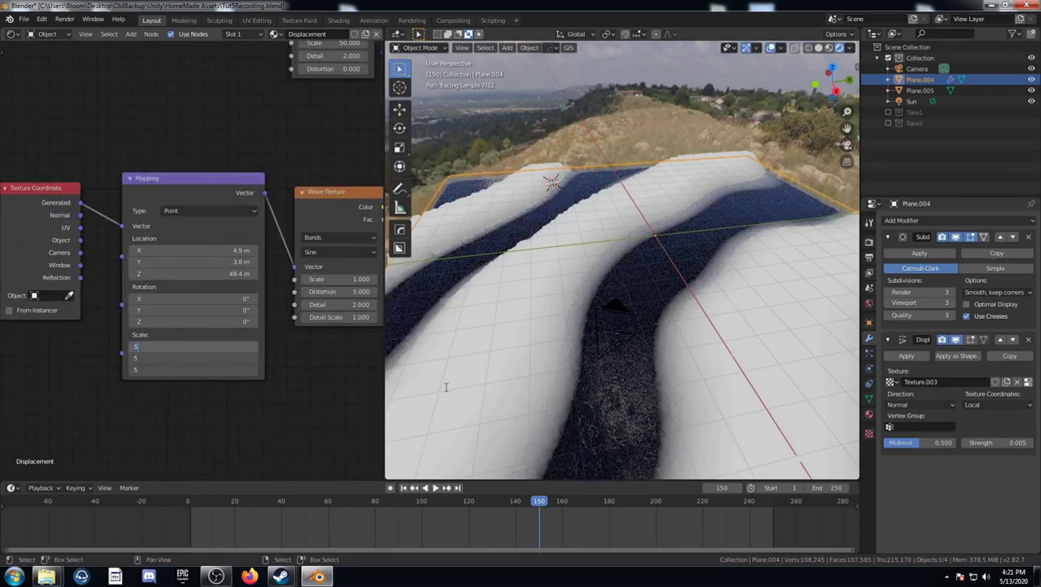
key(Return)
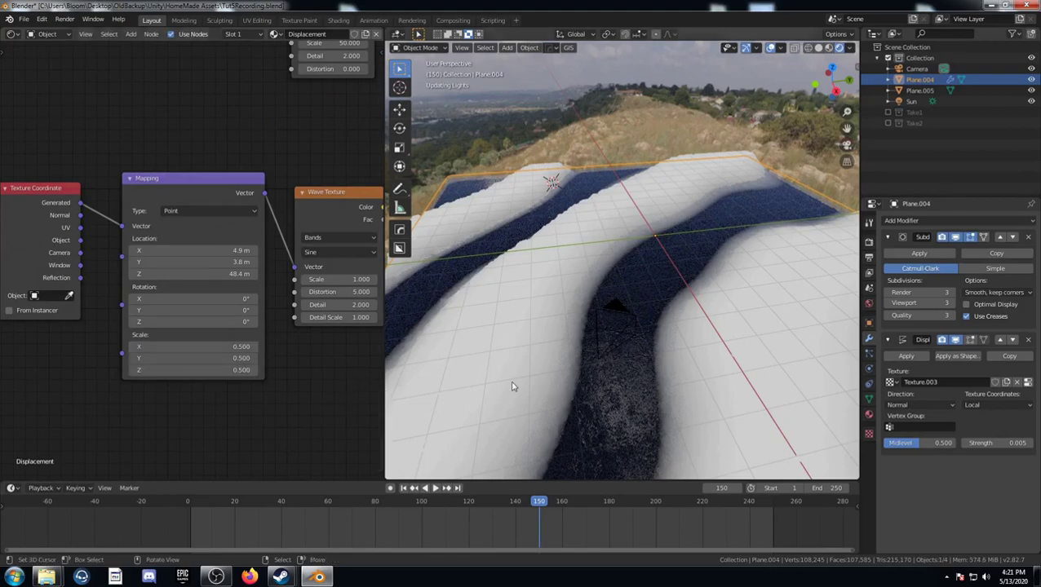
Step: Reconnect the final Mix Shader to the material output and inspect the shaded terrain from a lower angle
scroll(329, 406, down, 1)
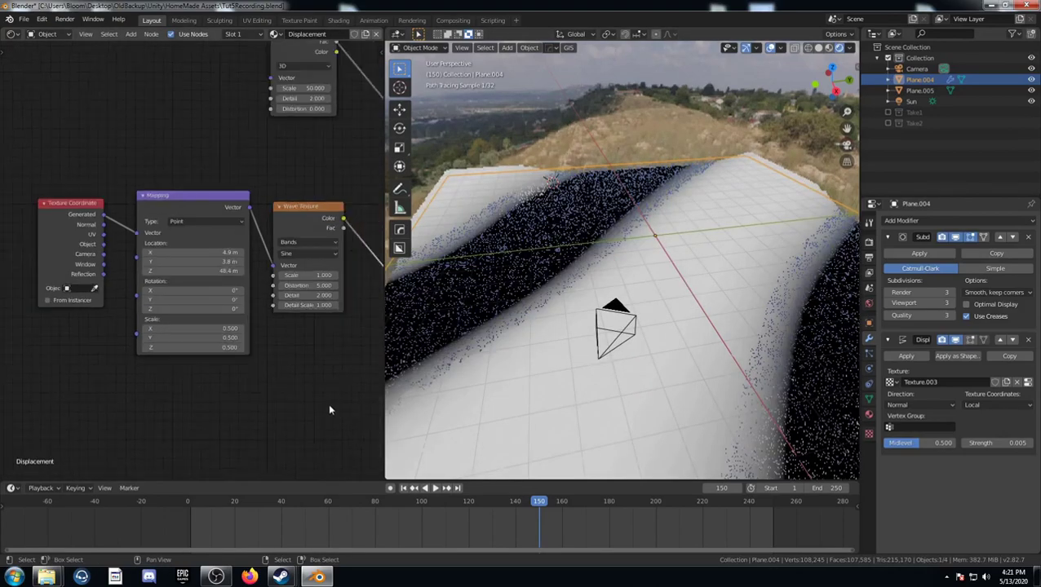
scroll(328, 403, down, 6)
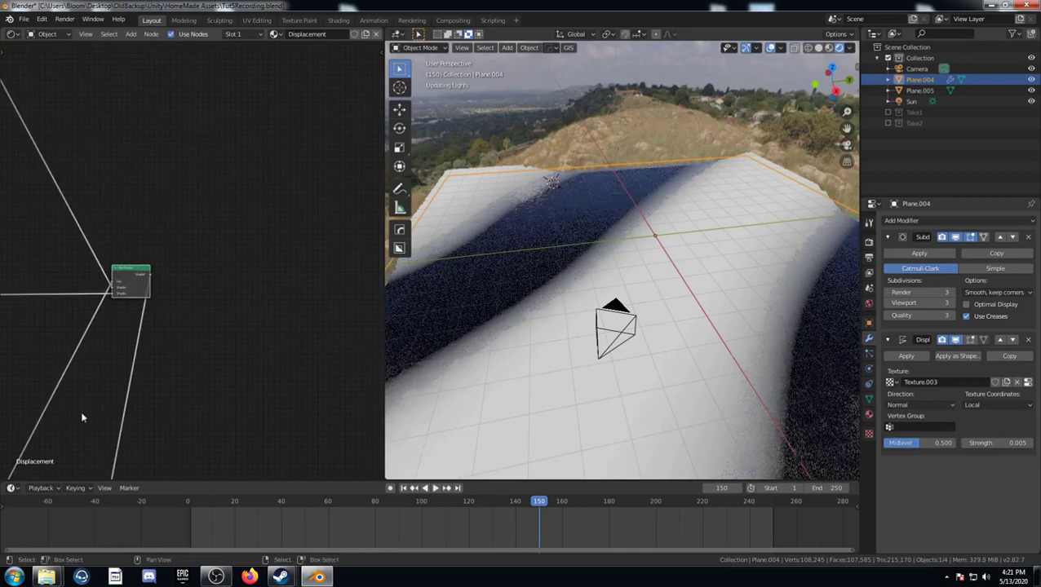
scroll(84, 418, up, 6)
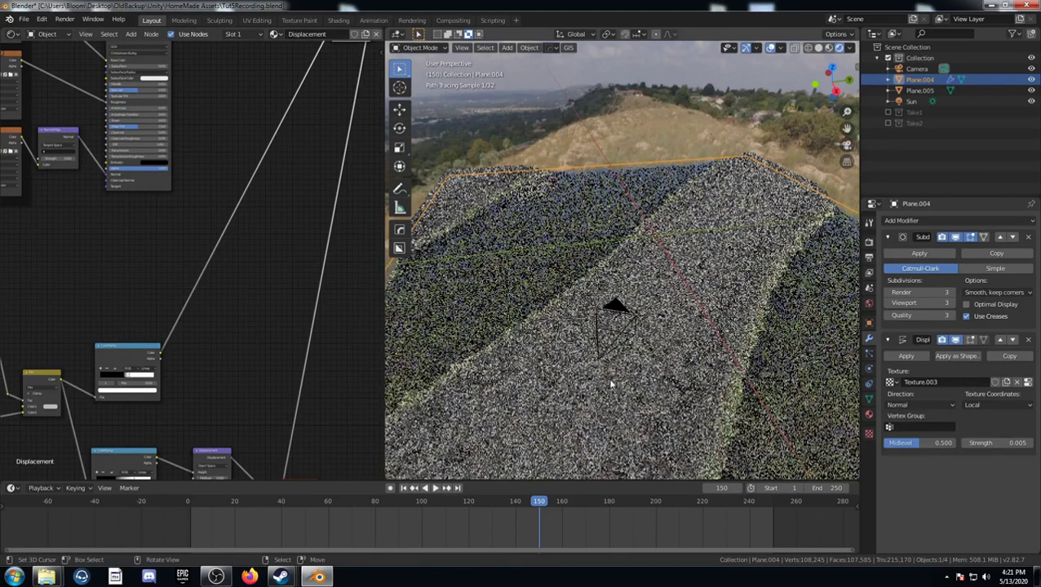
middle_drag(611, 371, 587, 392)
Step: Widen the gradient of the ColorRamp driving the Mix Shader, with the black stop at 0.236 and the white stop at 0.927
scroll(228, 394, up, 5)
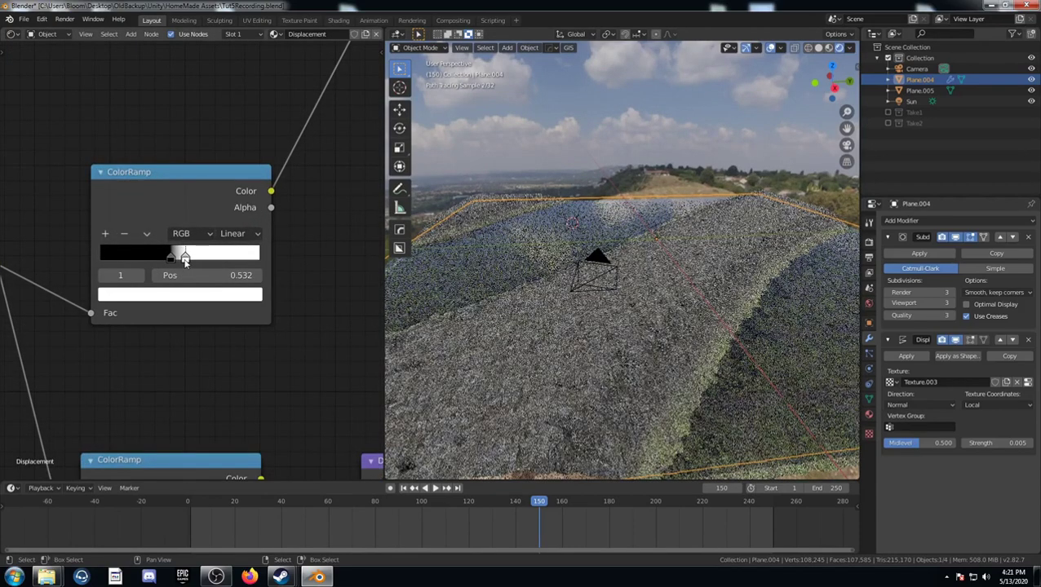
drag(170, 257, 138, 258)
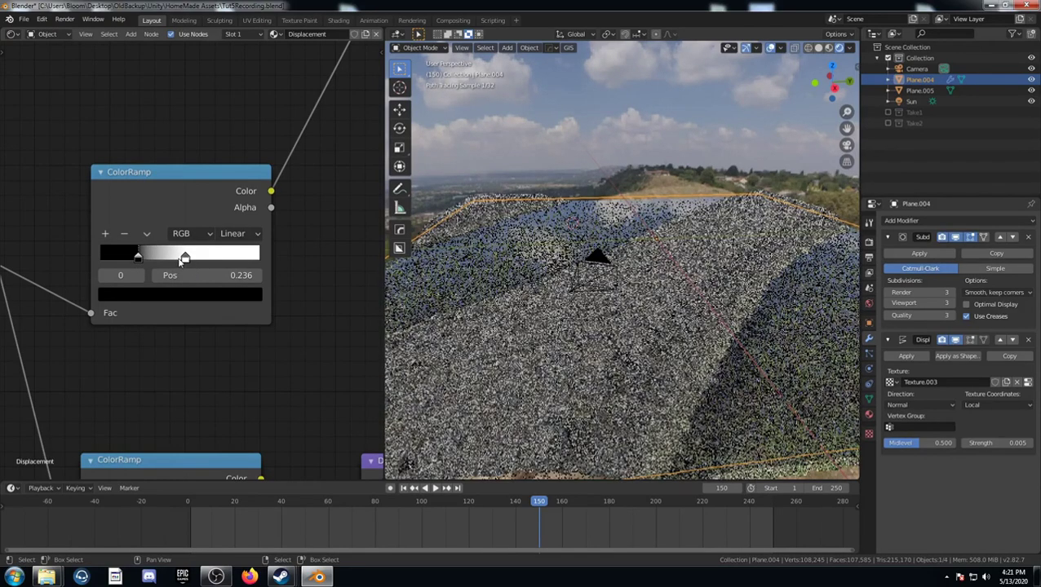
drag(186, 259, 232, 258)
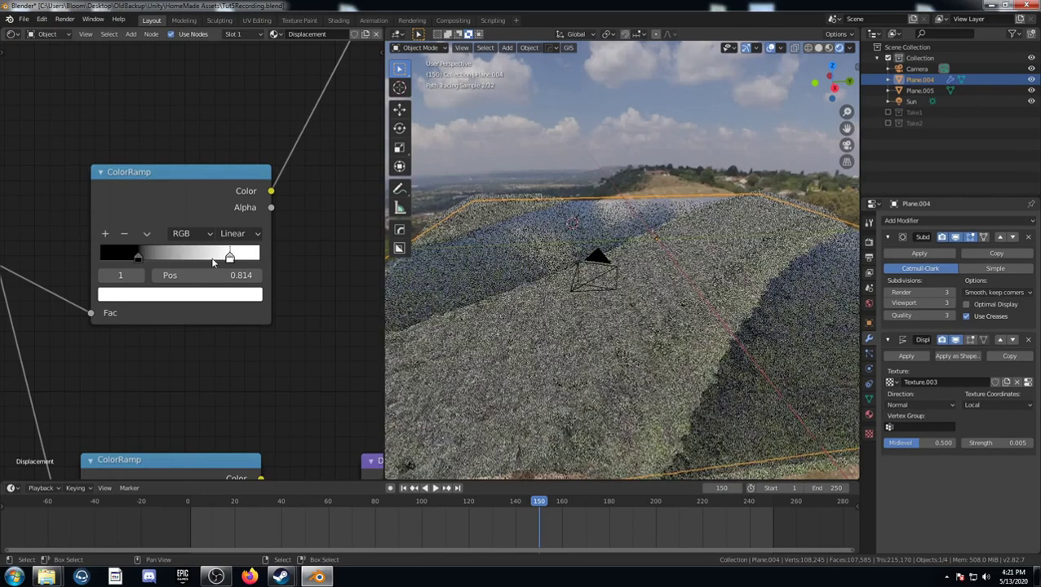
drag(231, 259, 250, 260)
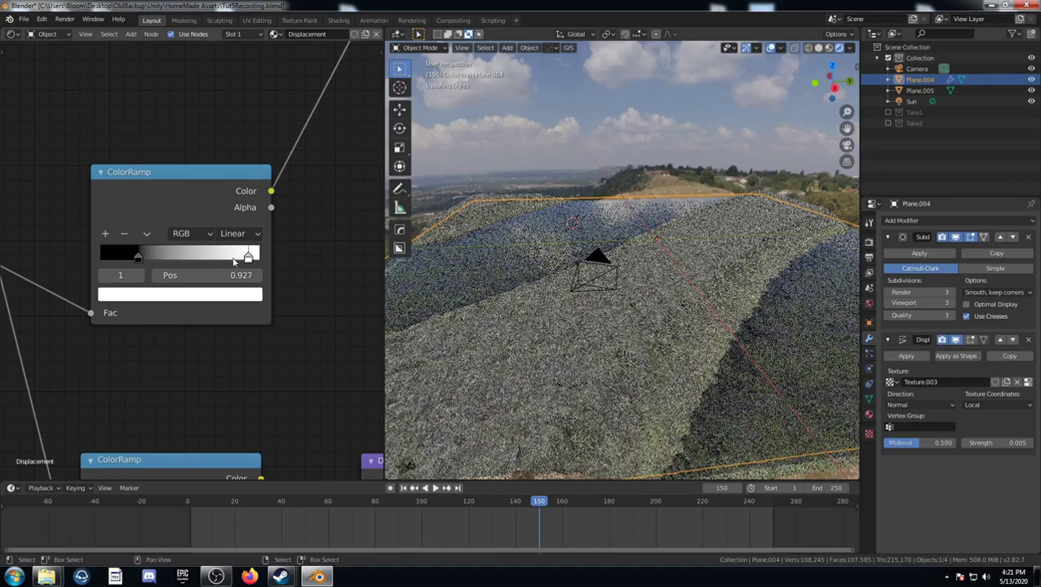